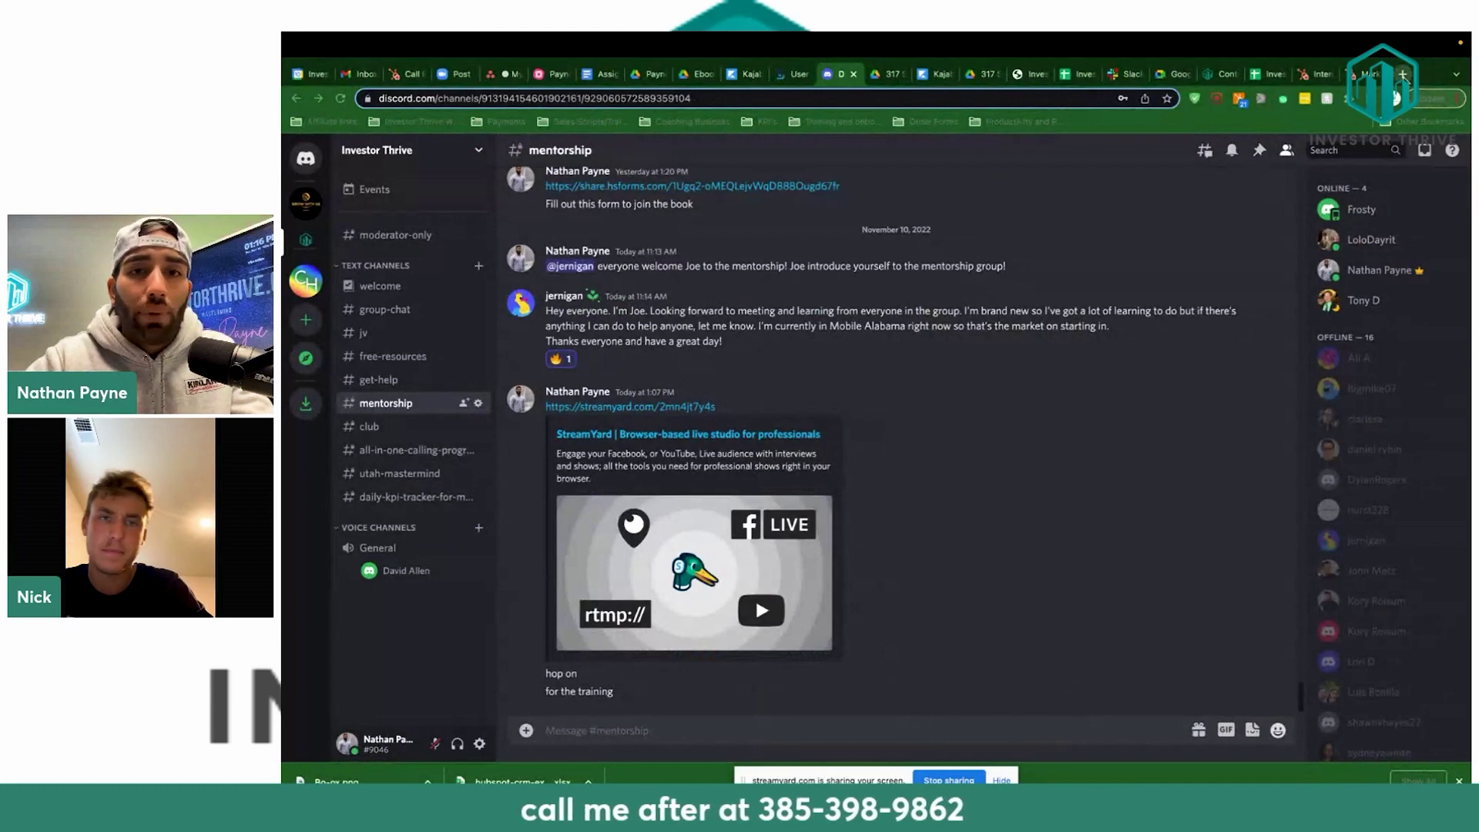
# Step: Leave the Discord mentorship channel and open a blank new Chrome tab
pyautogui.click(1402, 74)
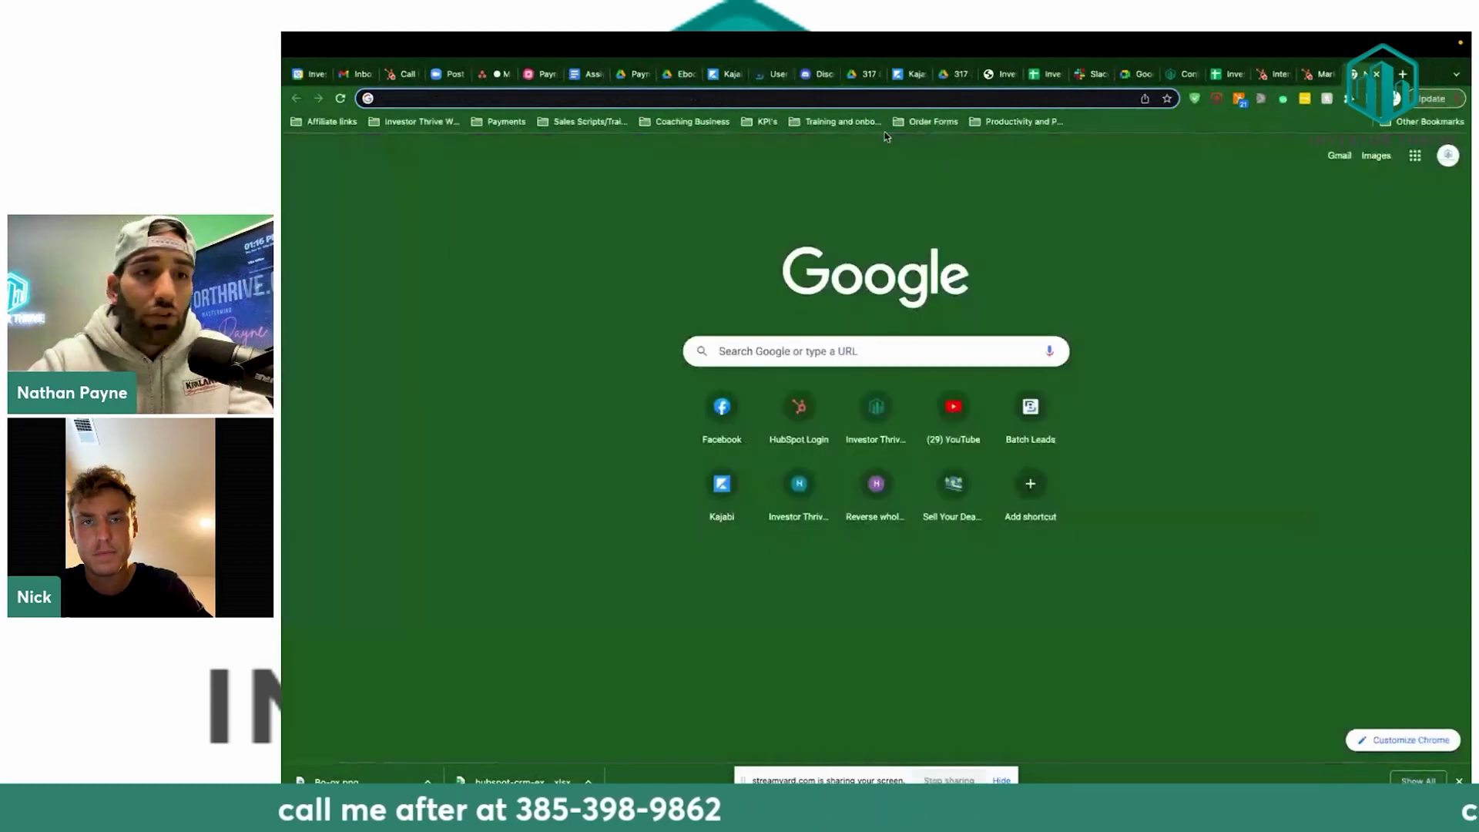
# Step: Go to the BatchLeads trial page and merge the mind map window into the main browser
pyautogui.write('batch')
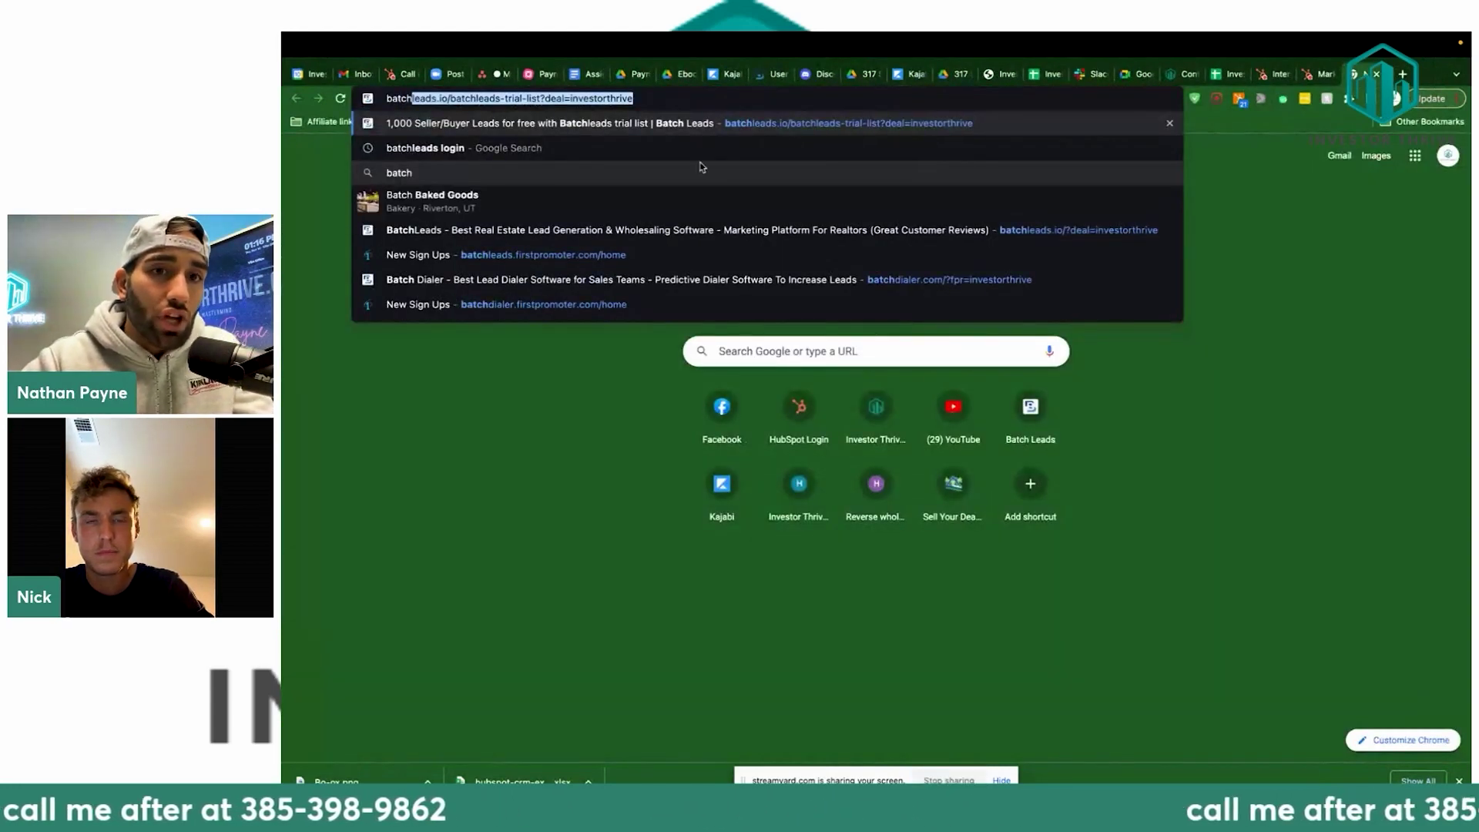
pyautogui.press('Return')
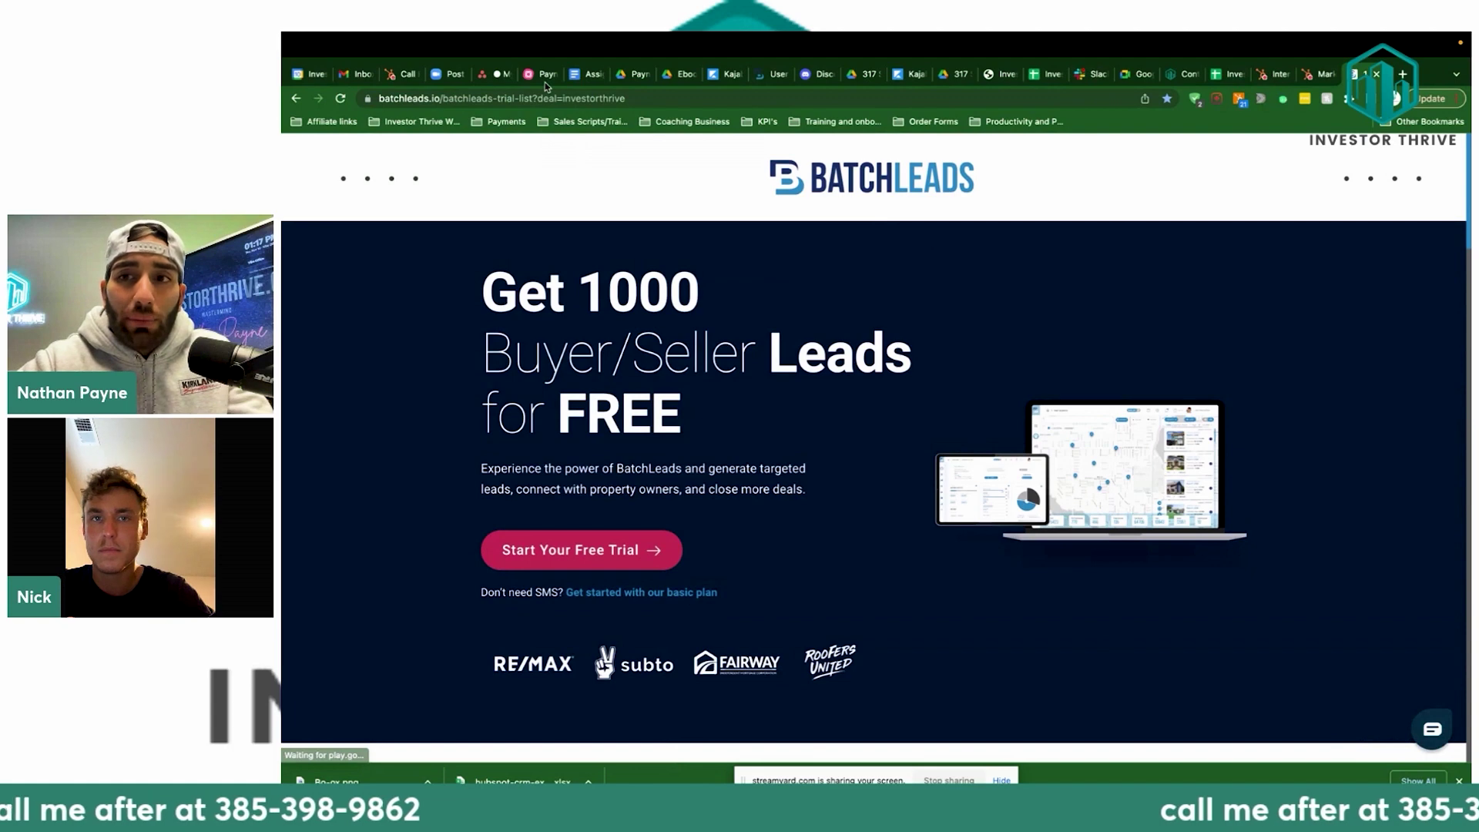
pyautogui.press('super+grave')
pyautogui.moveTo(787, 145); pyautogui.dragTo(1308, 75)
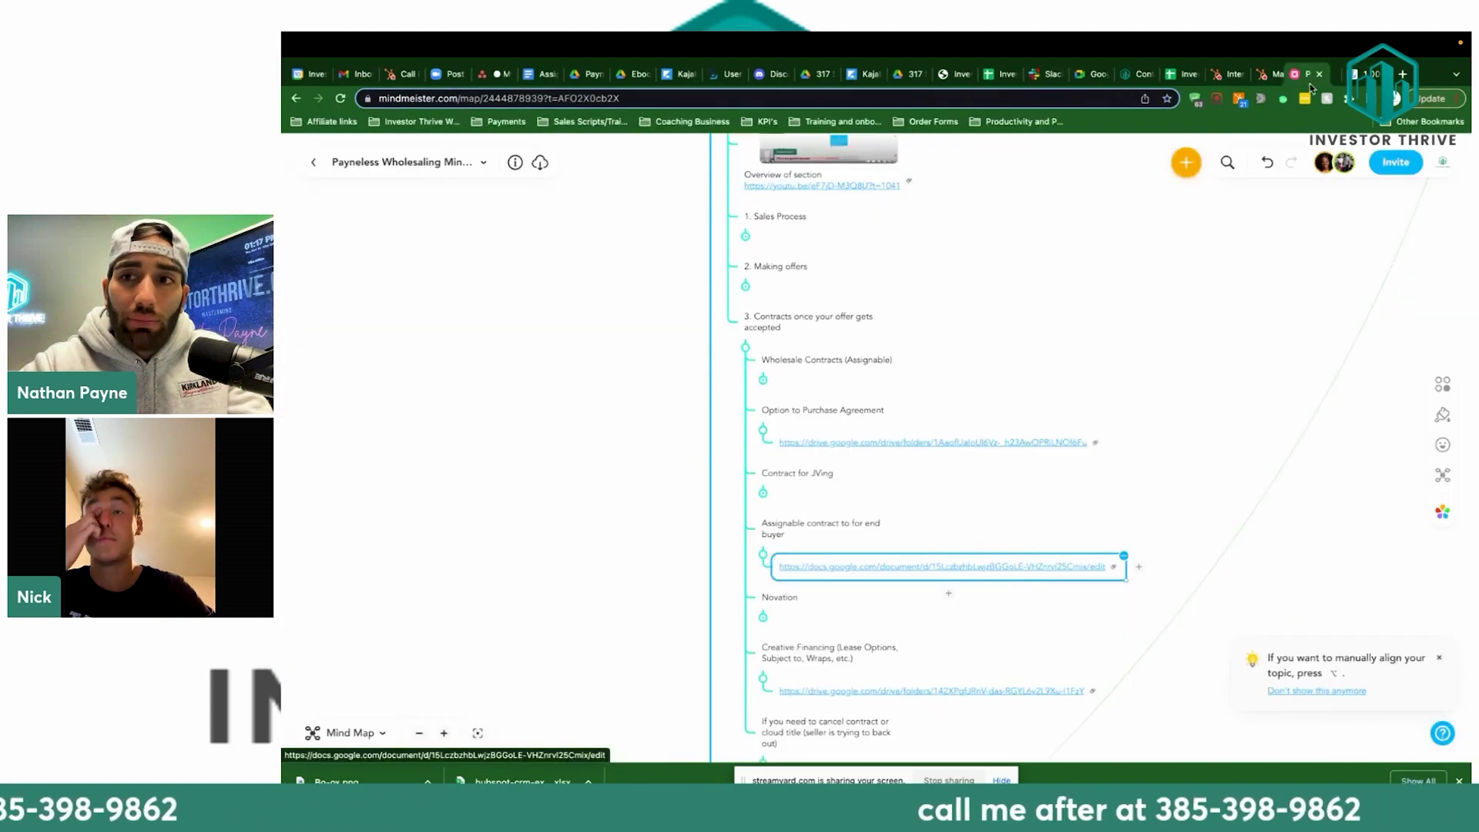
# Step: Open BatchLeads property search, dismiss the location prompt, and return to the mind map
pyautogui.hotkey('ctrl', 'Tab')
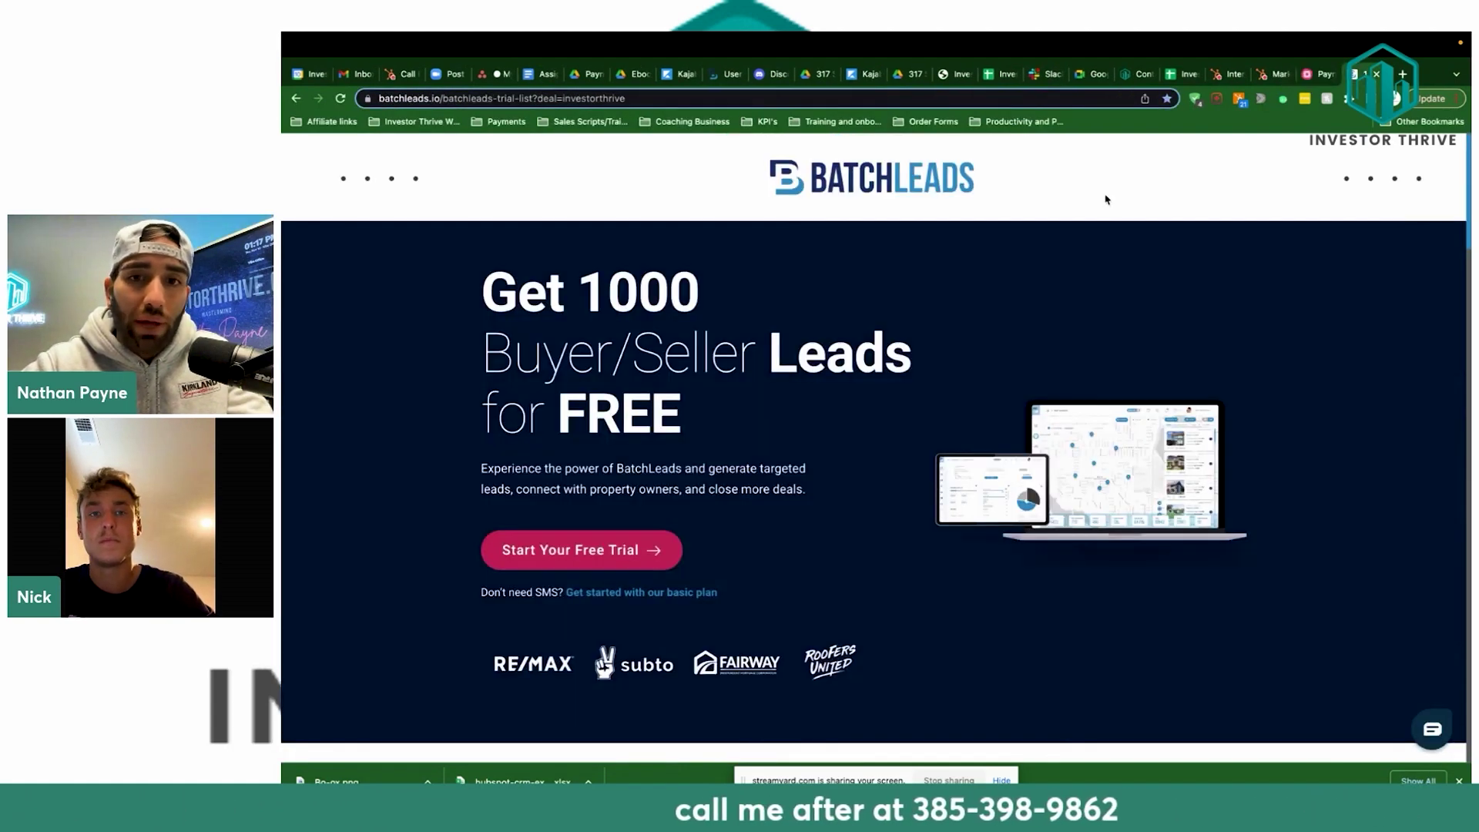
pyautogui.click(866, 191)
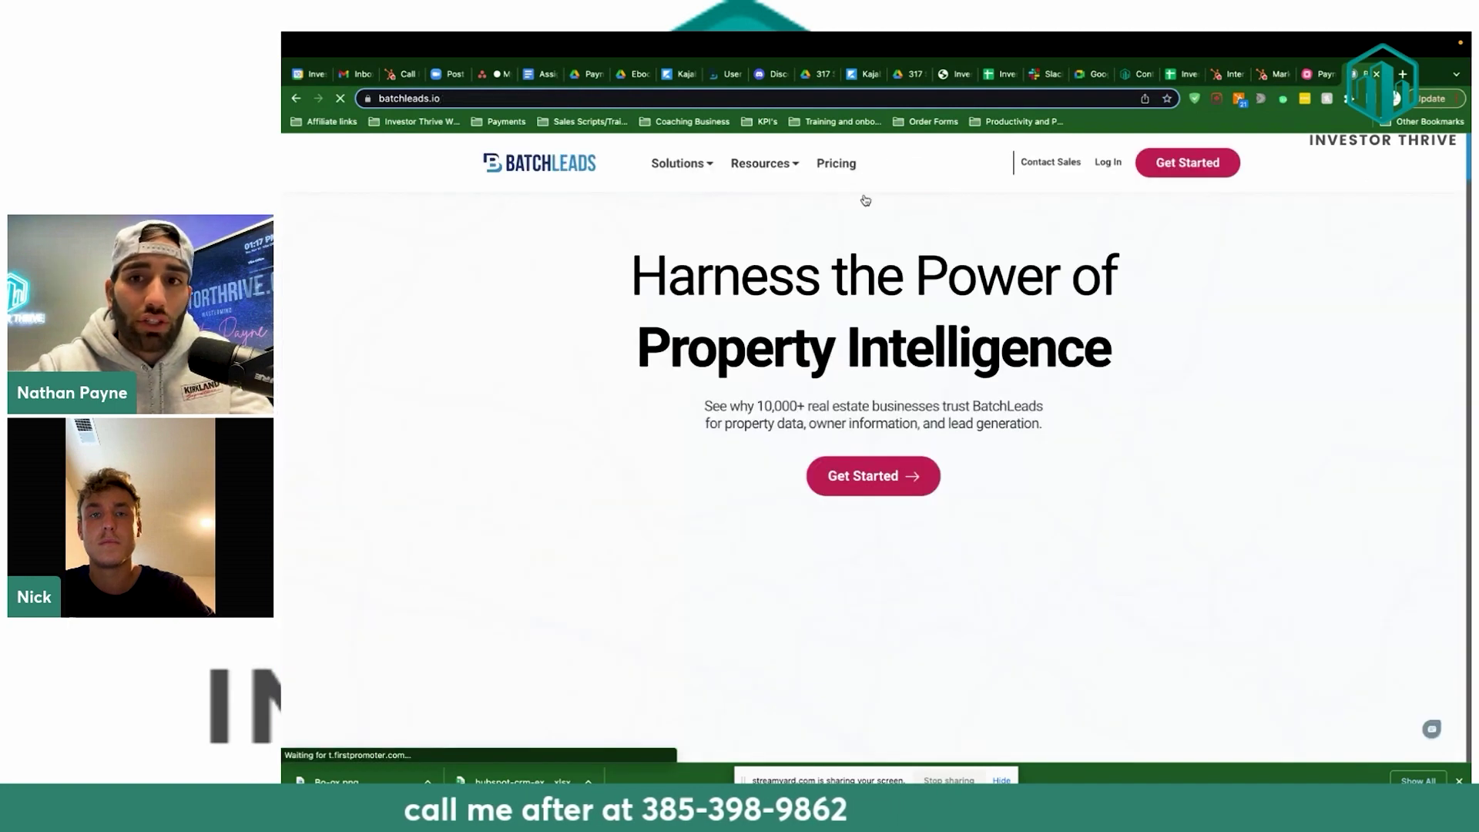
pyautogui.click(1187, 164)
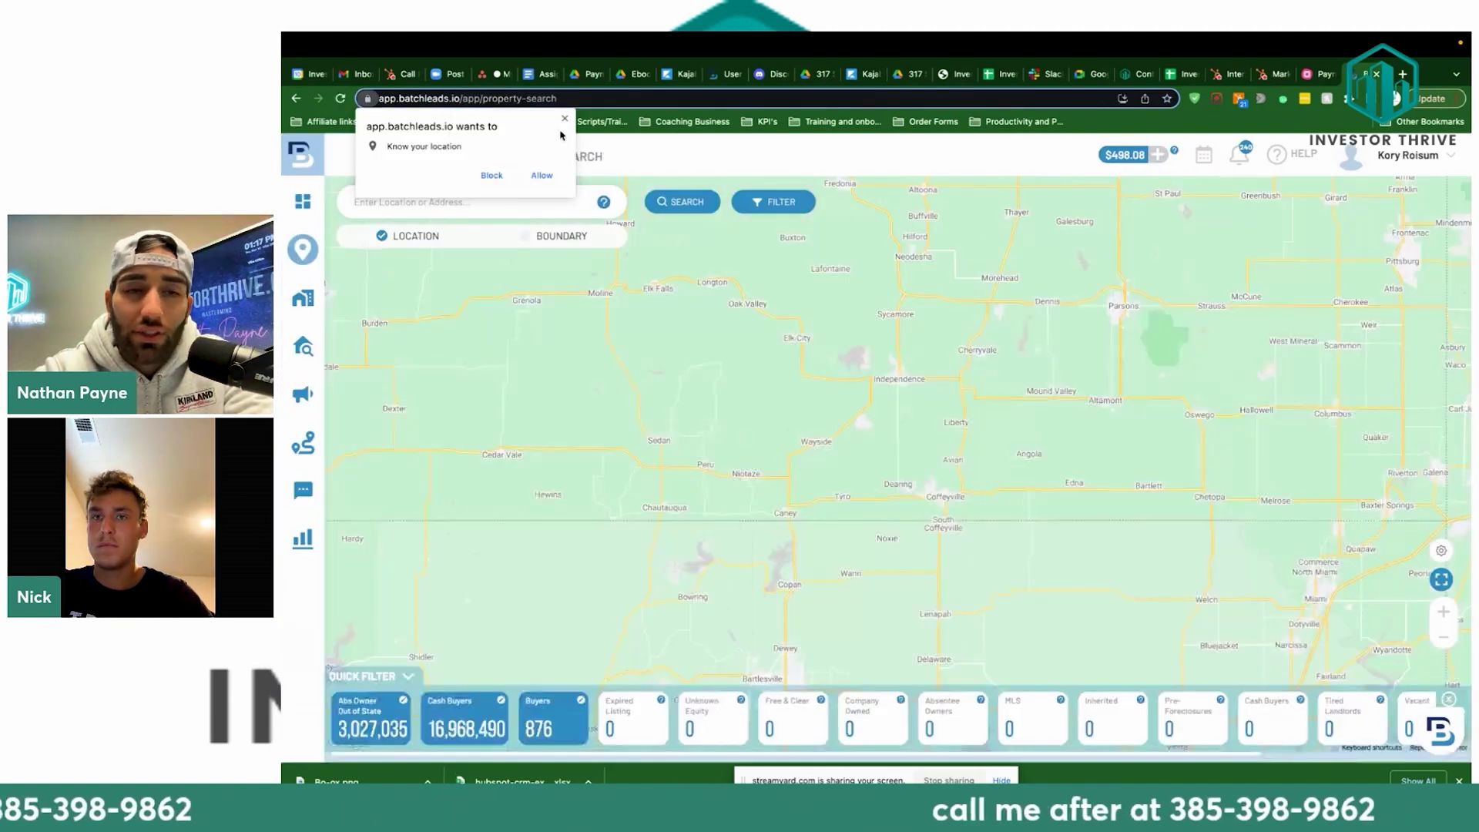
pyautogui.click(1032, 261)
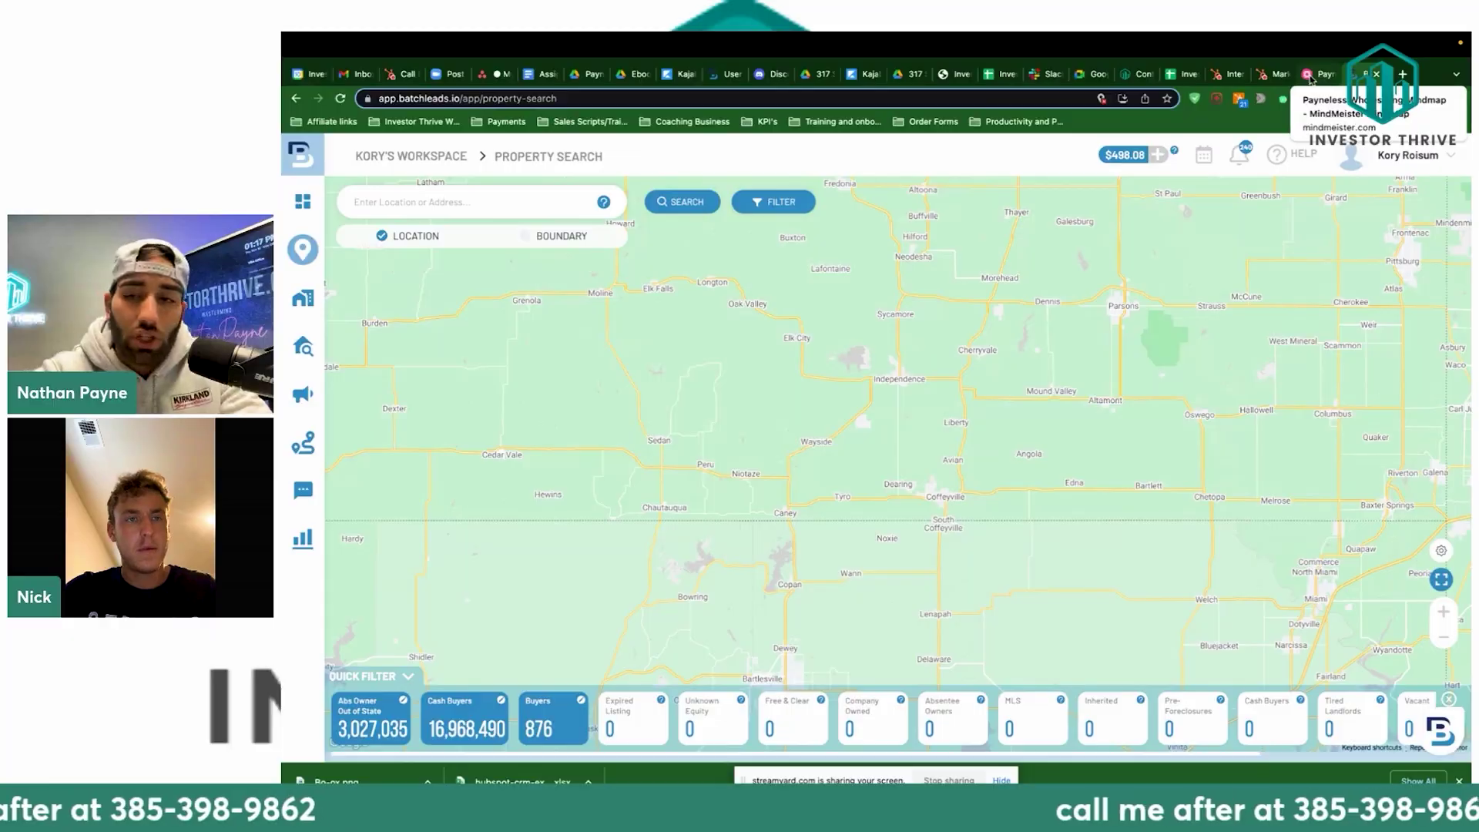
pyautogui.click(1310, 78)
pyautogui.scroll(10, 732, 355)
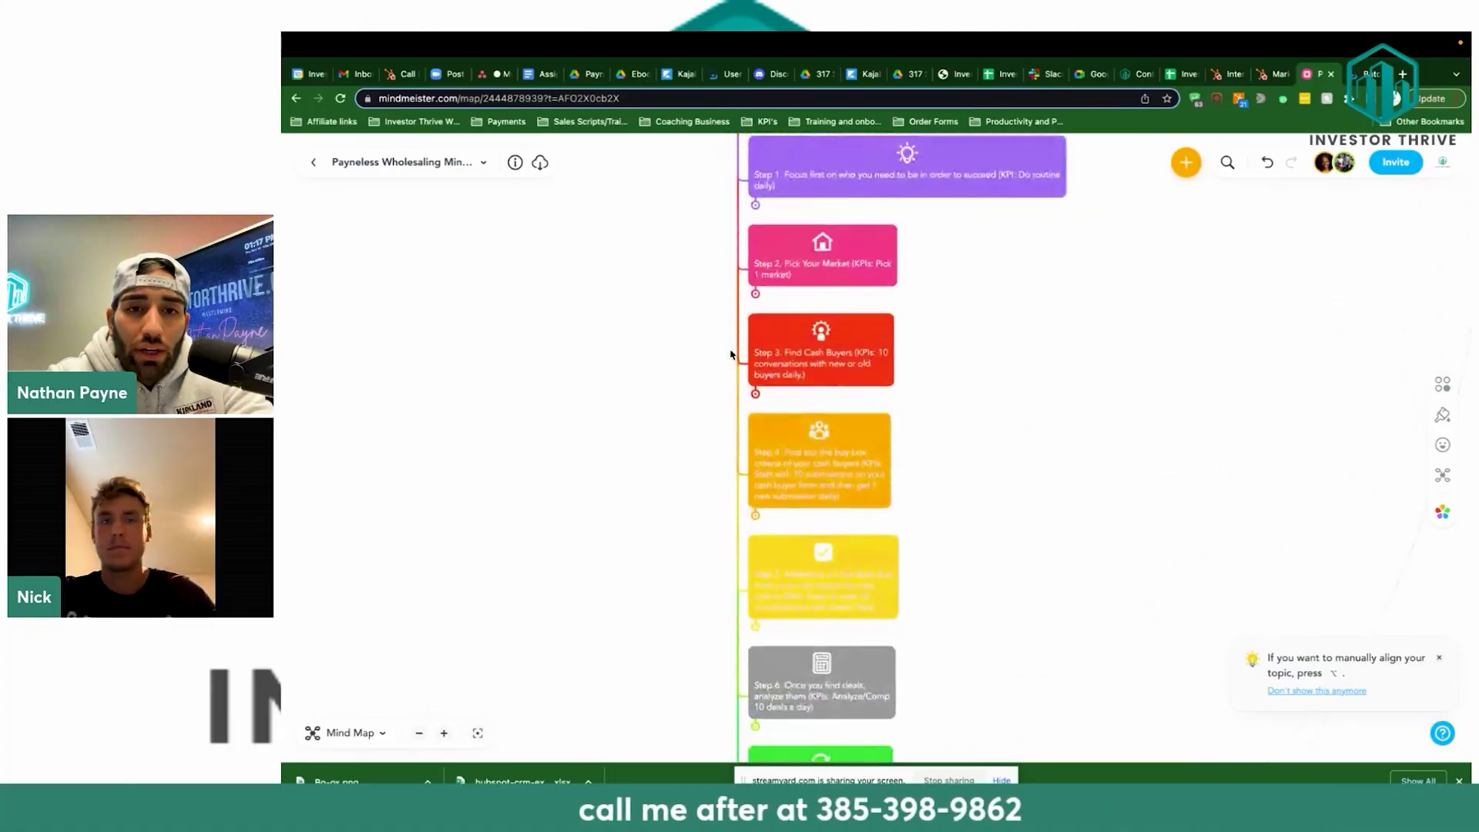
# Step: Expand the notes under Step 3 and the list of cash buyer types
pyautogui.scroll(5, 732, 355)
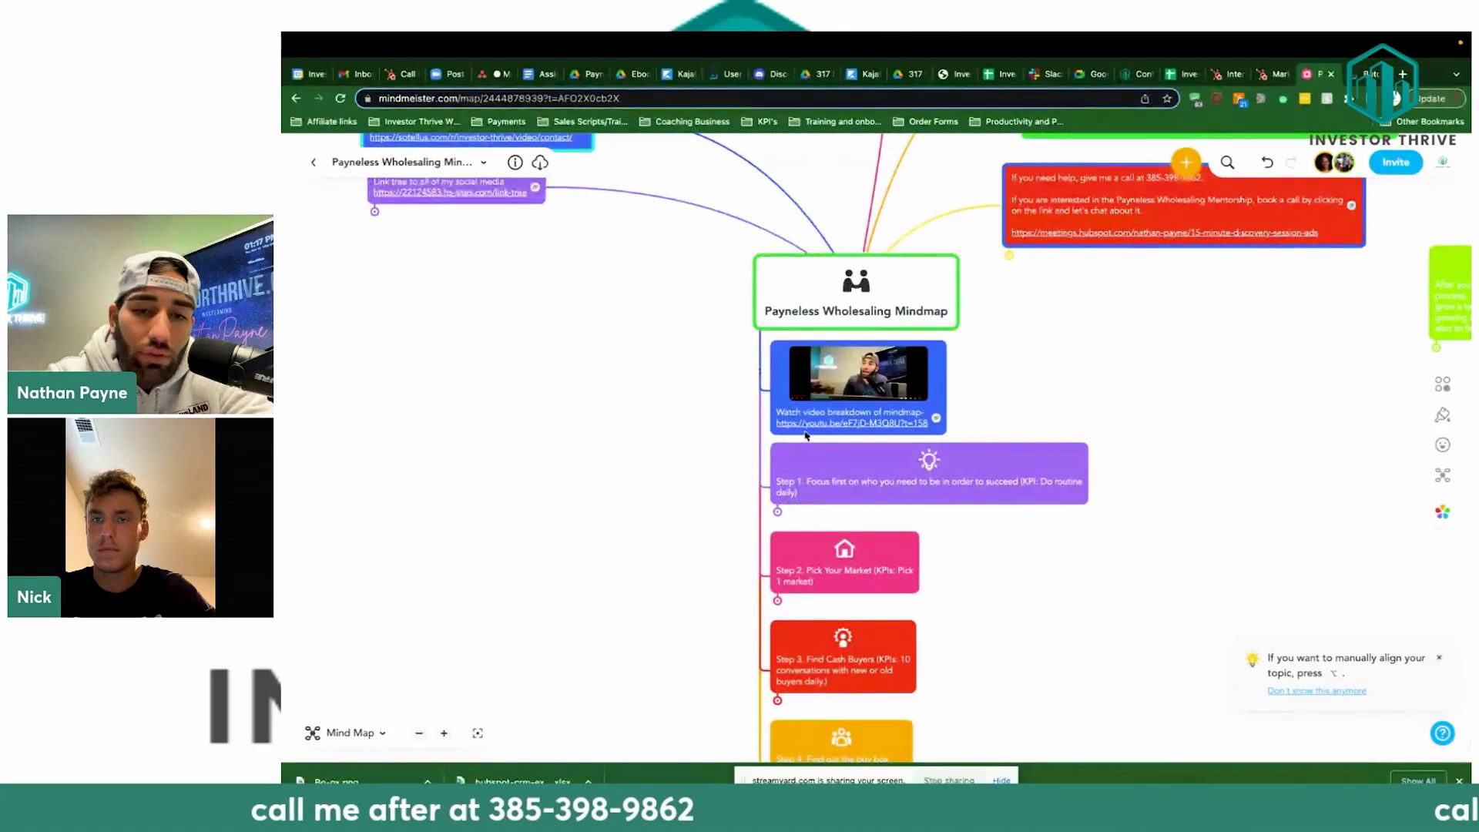
pyautogui.scroll(-1, 778, 531)
pyautogui.scroll(-3, 778, 531)
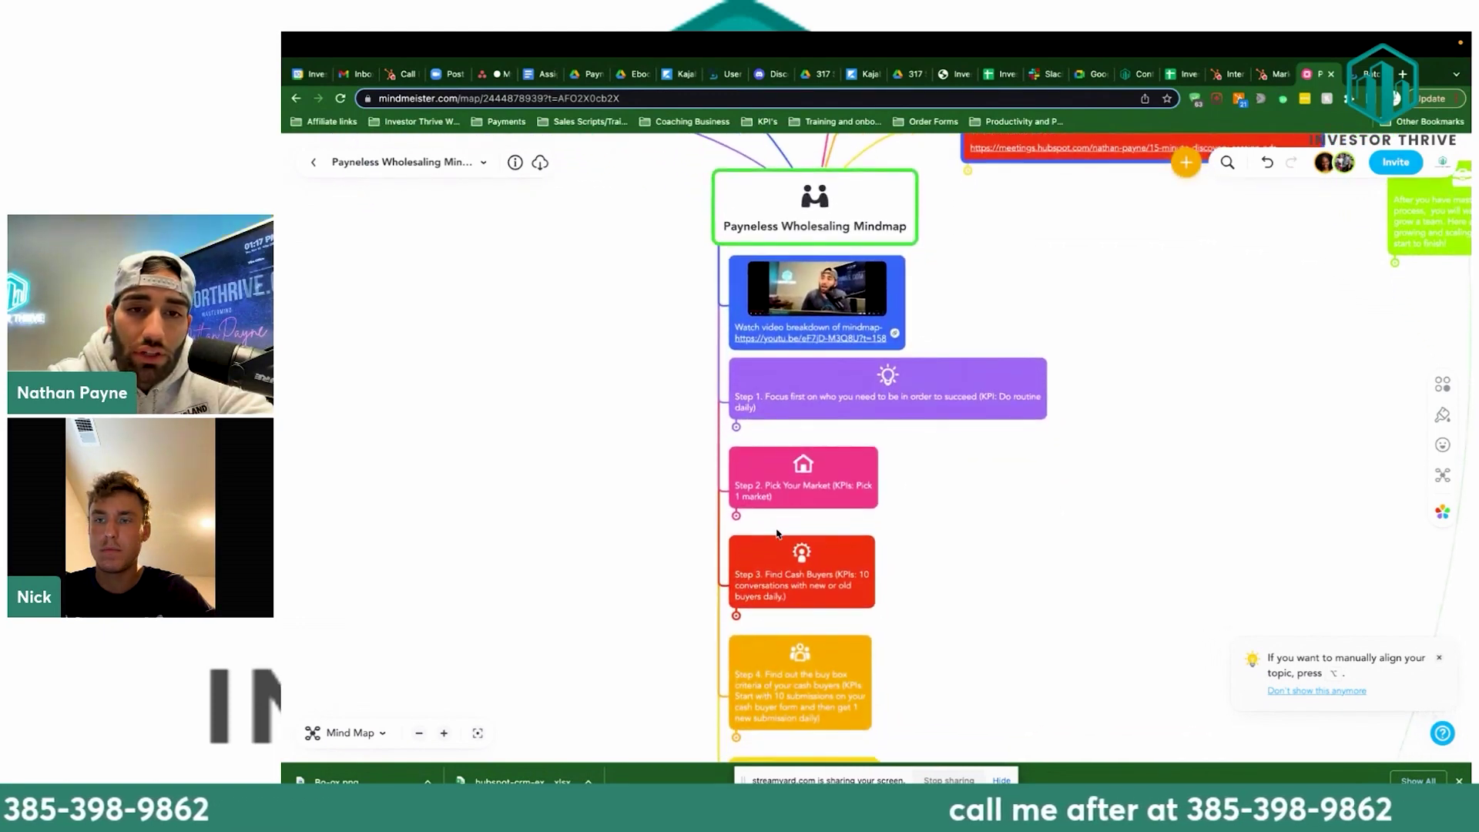
pyautogui.scroll(-3, 776, 533)
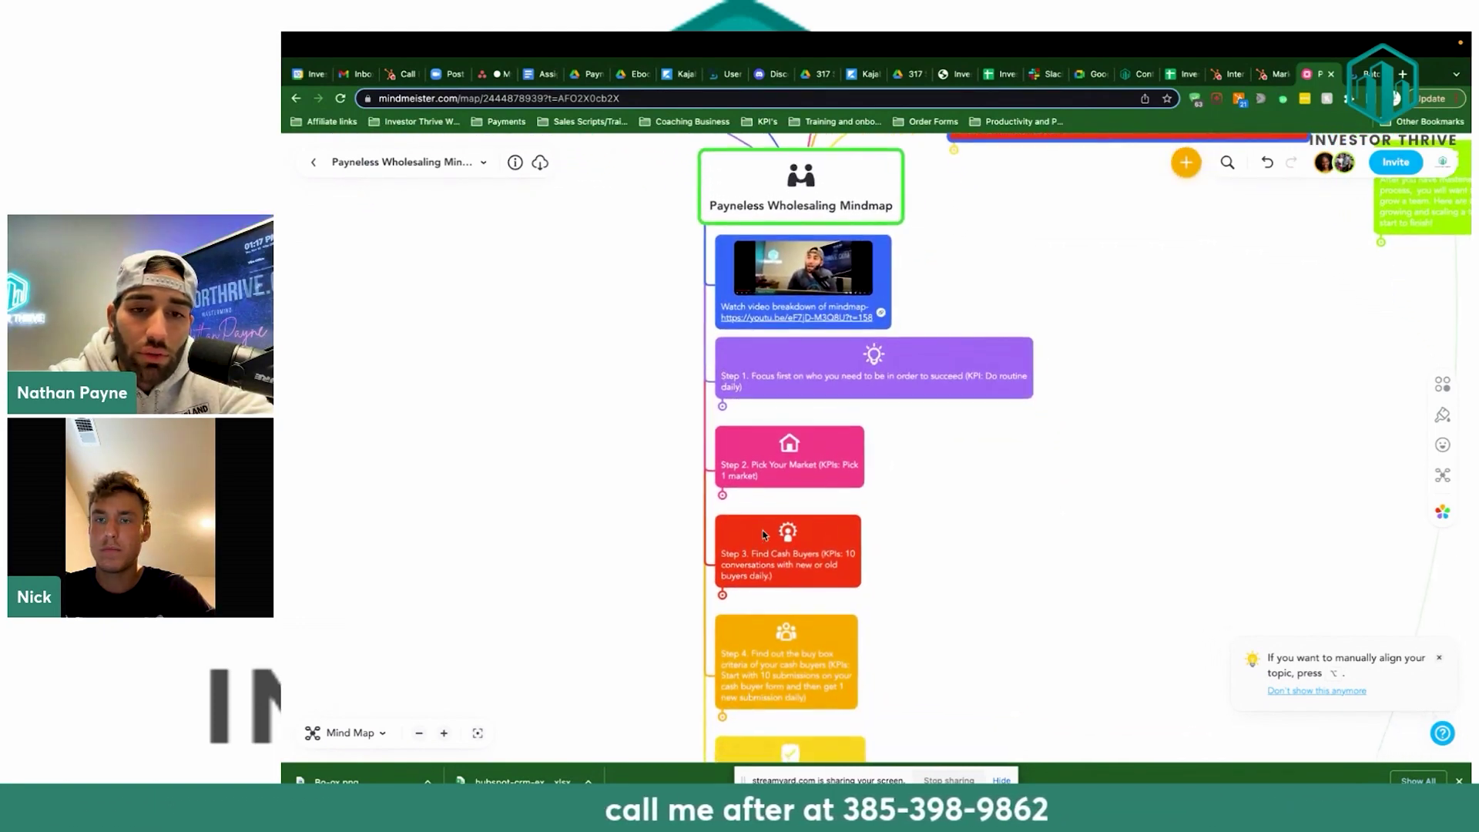
pyautogui.click(712, 562)
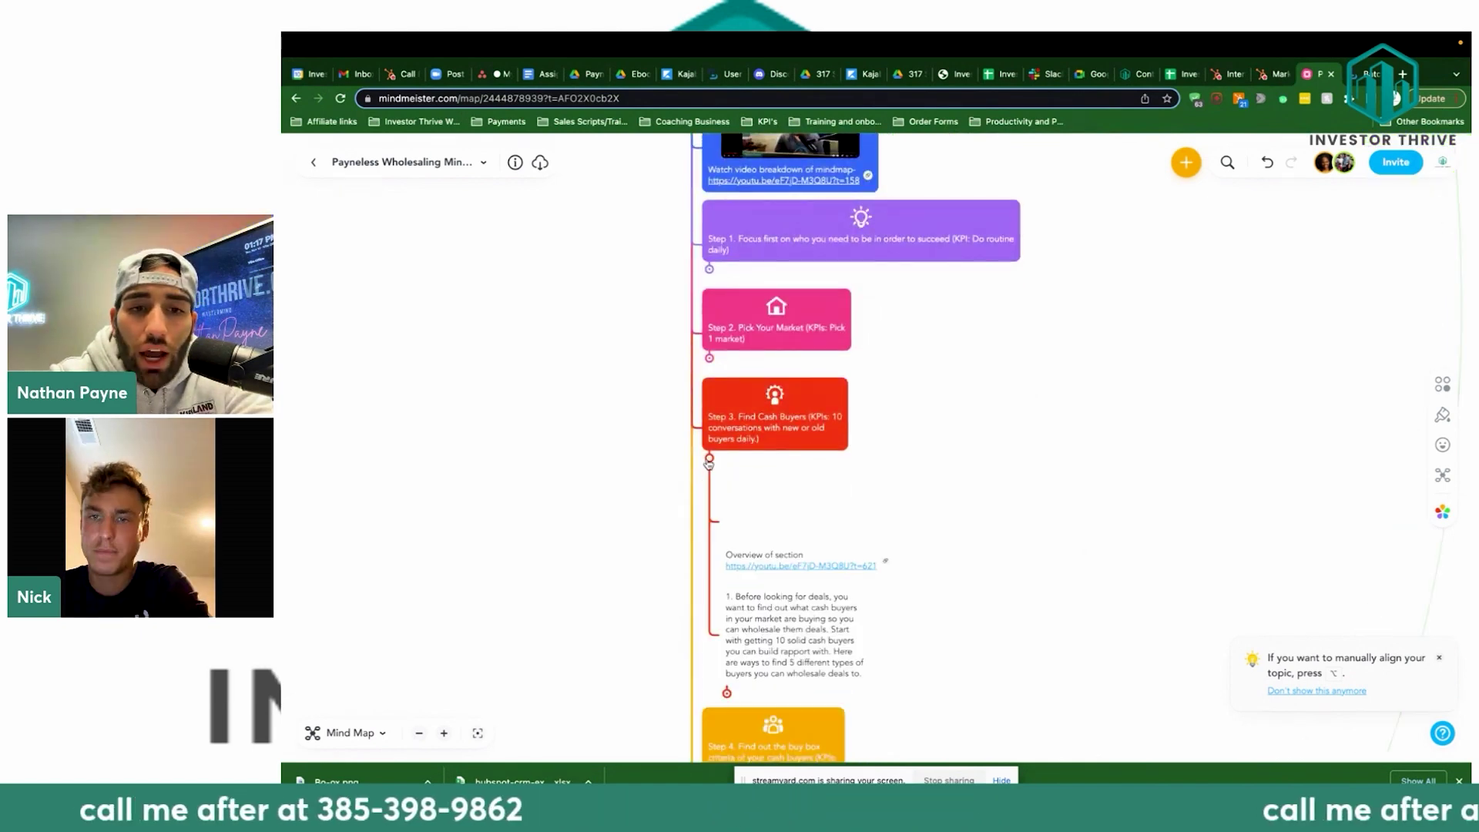
pyautogui.scroll(-5, 716, 531)
pyautogui.click(716, 515)
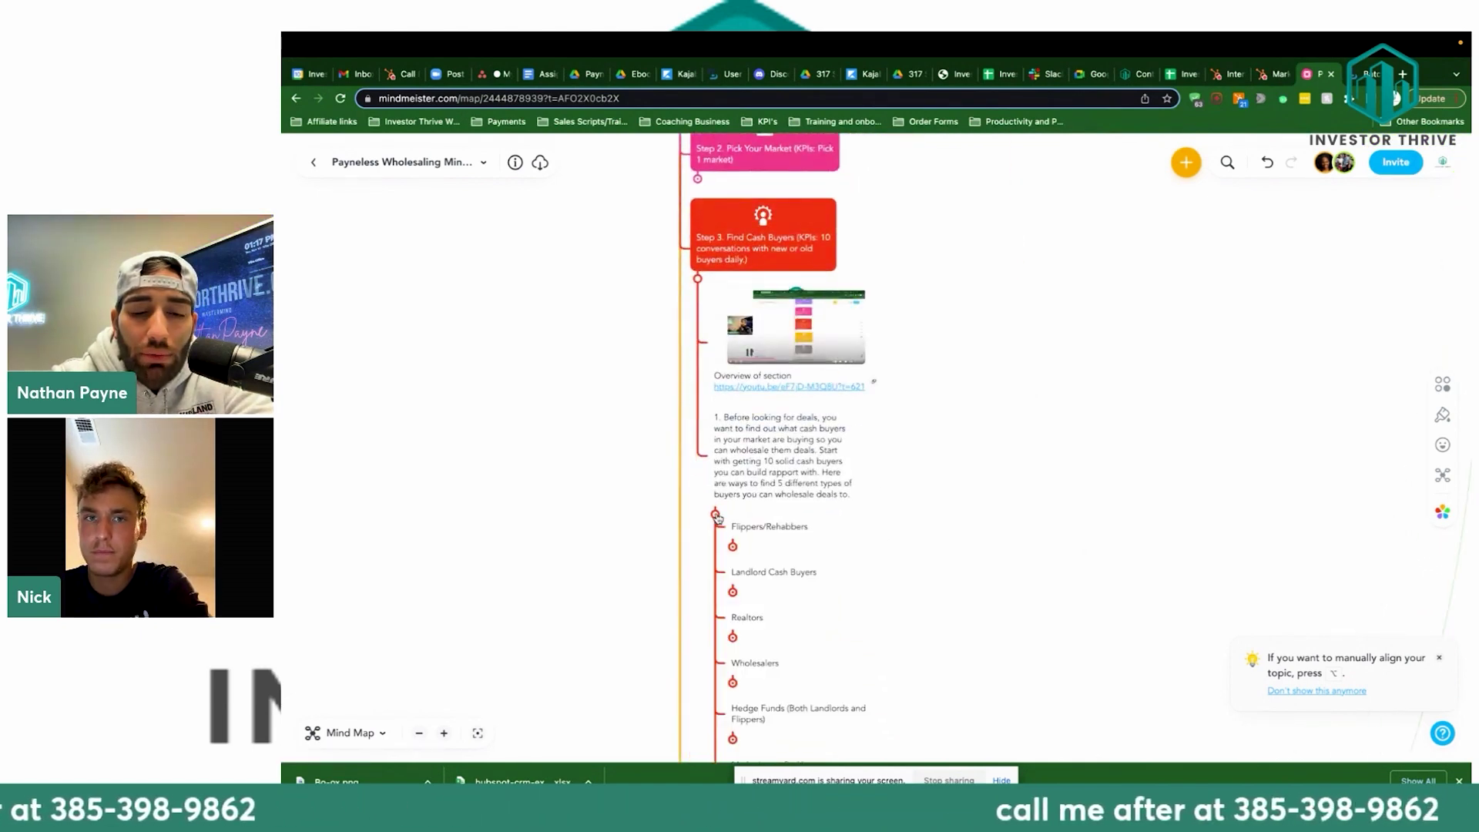
# Step: Expand the Flippers/Rehabbers ideas and 'Use Batch leads to find buyers' videos, then return to BatchLeads
pyautogui.scroll(-3, 723, 447)
pyautogui.scroll(5, 728, 383)
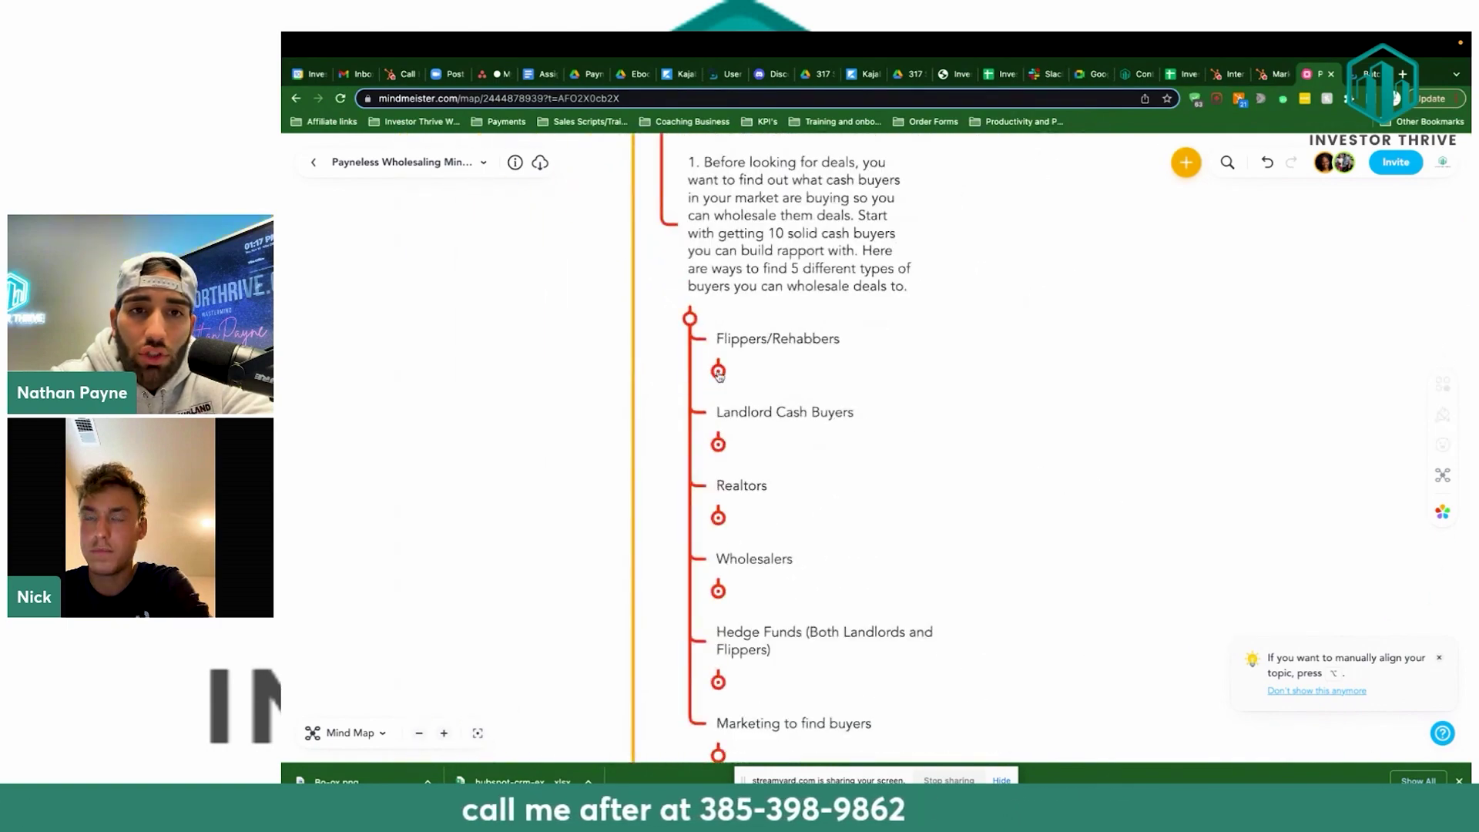
pyautogui.scroll(10, 717, 463)
pyautogui.scroll(-10, 732, 400)
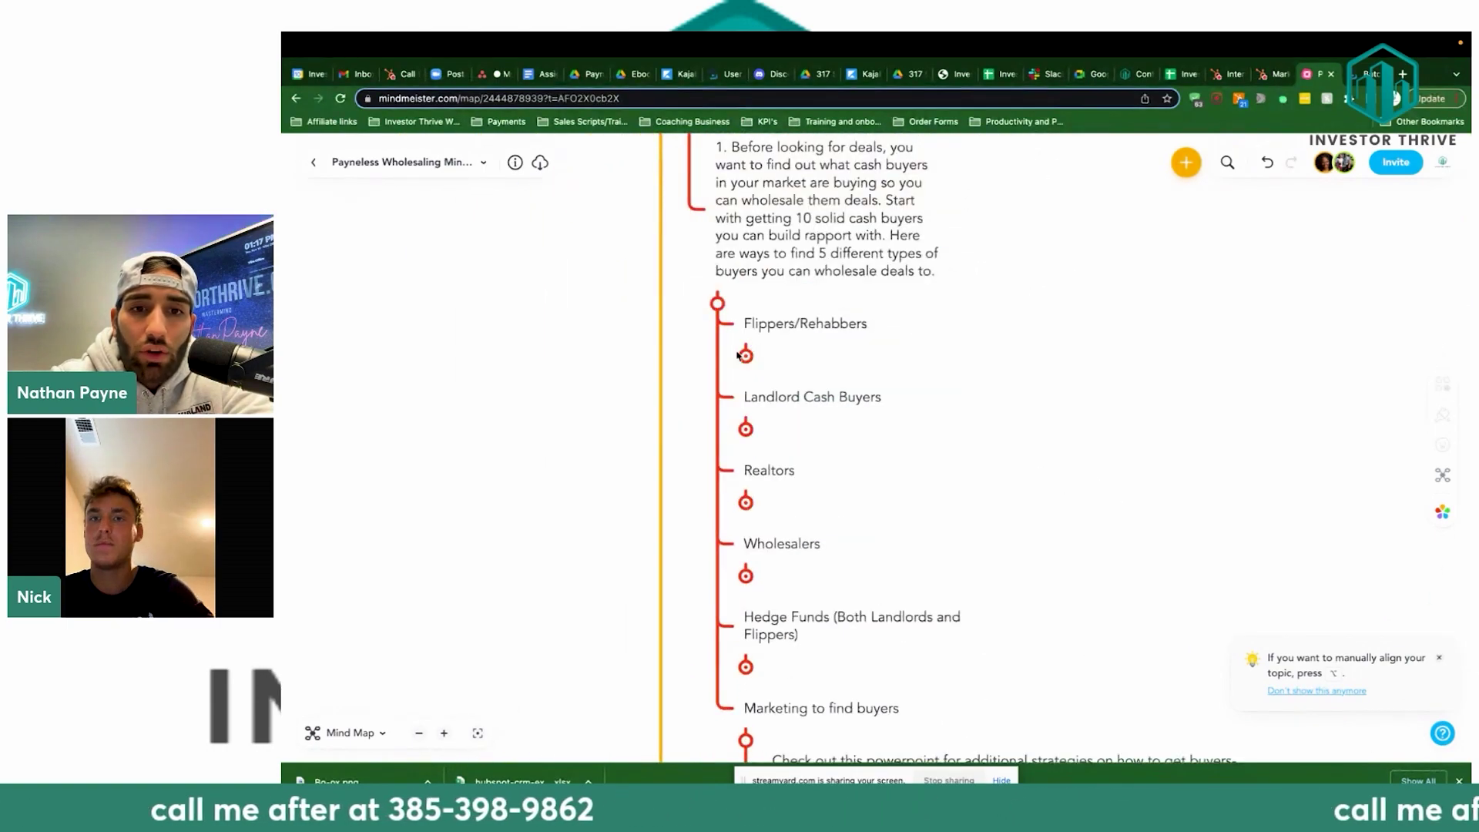
pyautogui.click(745, 356)
pyautogui.scroll(-3, 782, 423)
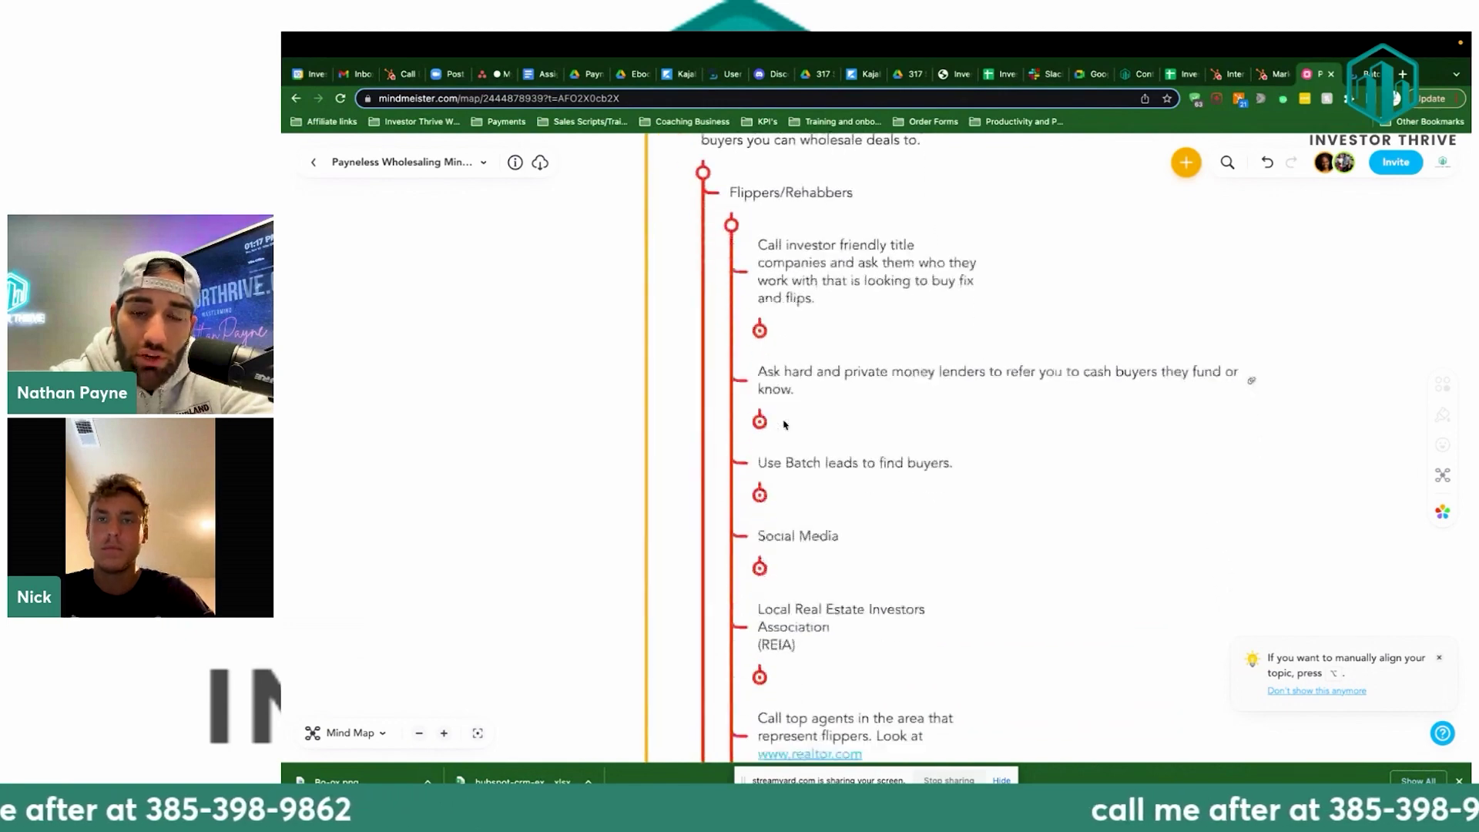
pyautogui.hscroll(2, 782, 422)
pyautogui.scroll(-1, 782, 423)
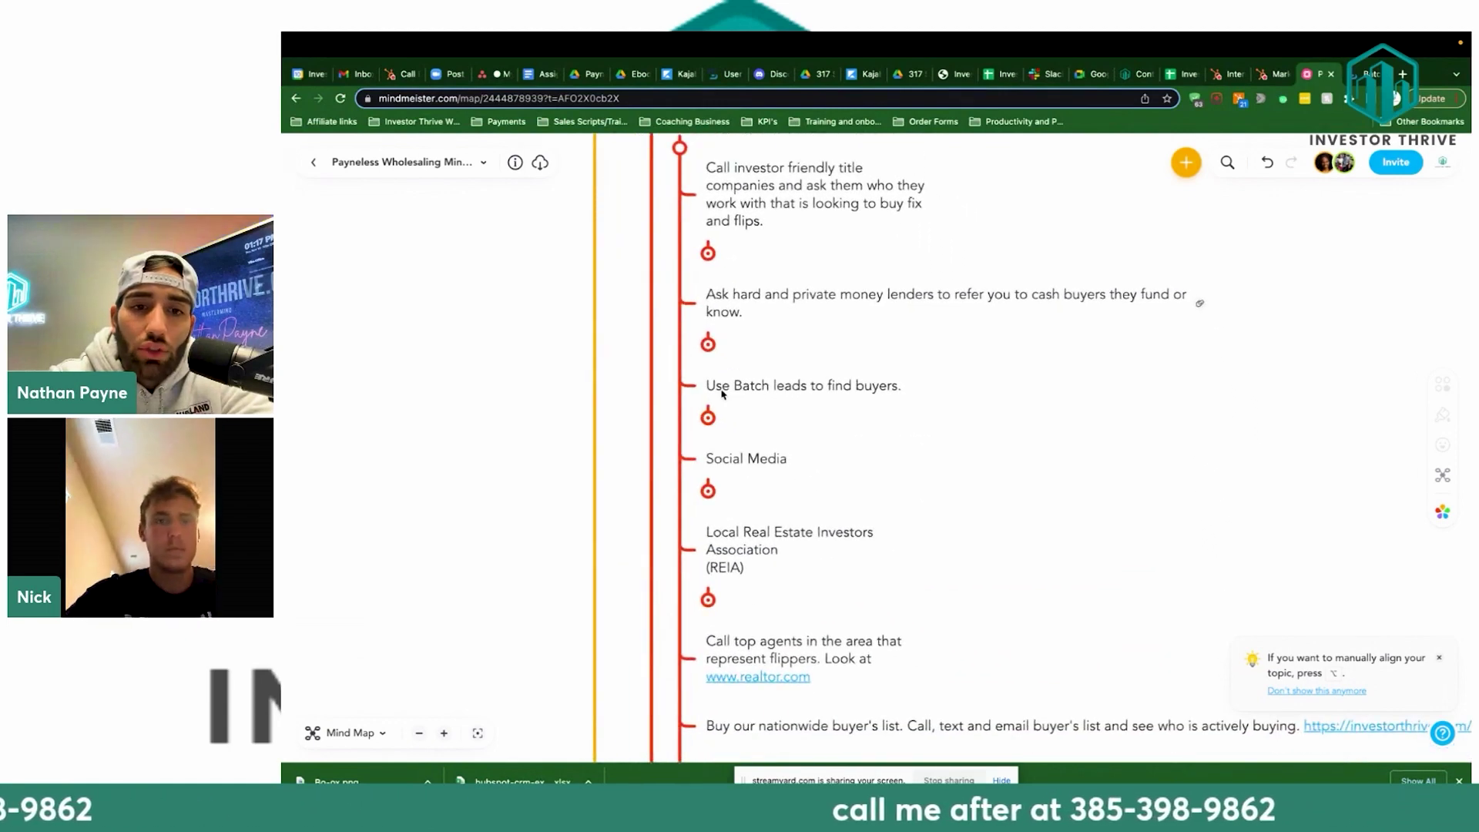
pyautogui.click(707, 417)
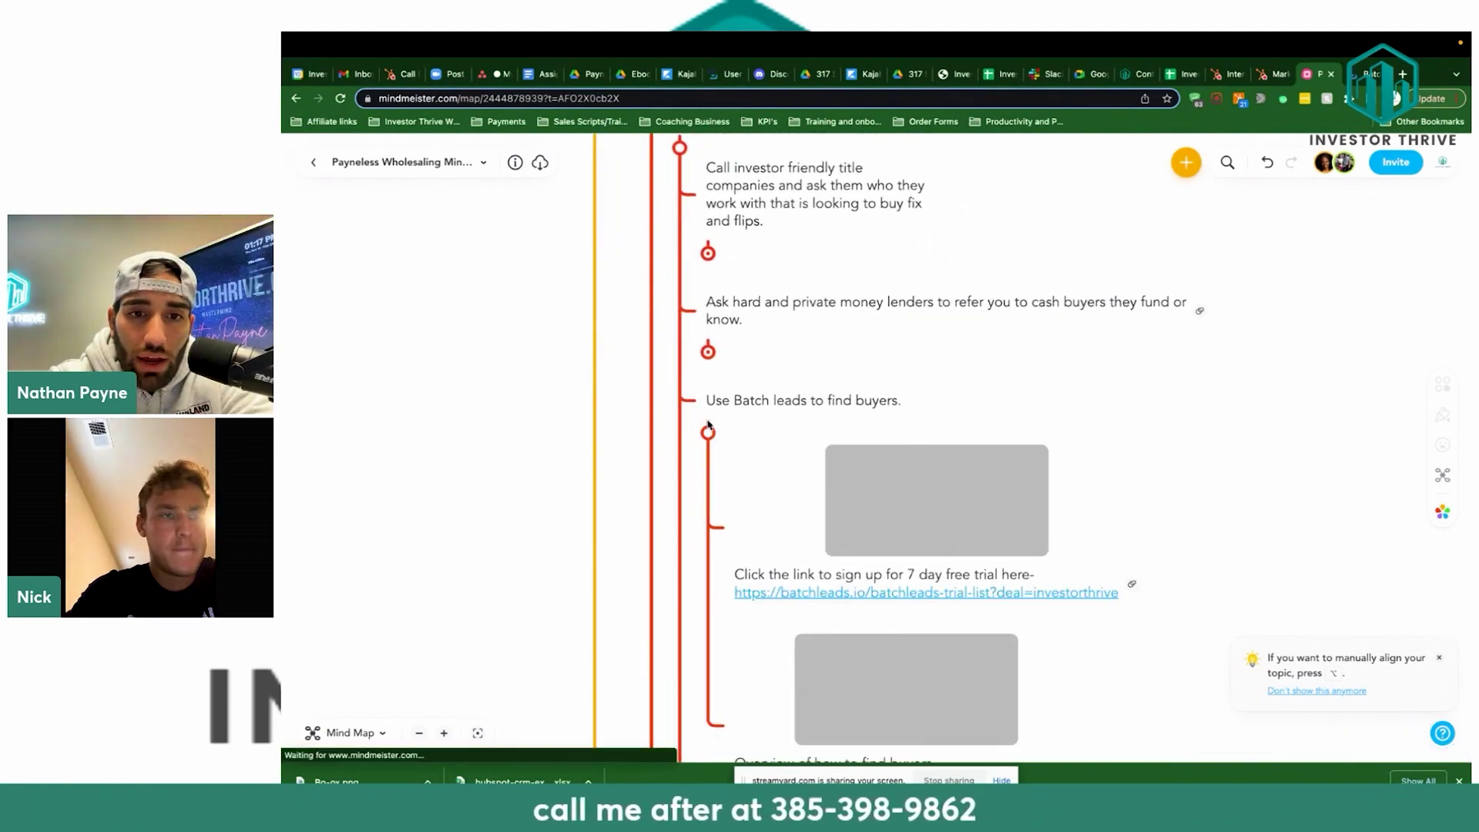
pyautogui.scroll(-2, 793, 308)
pyautogui.scroll(-3, 795, 302)
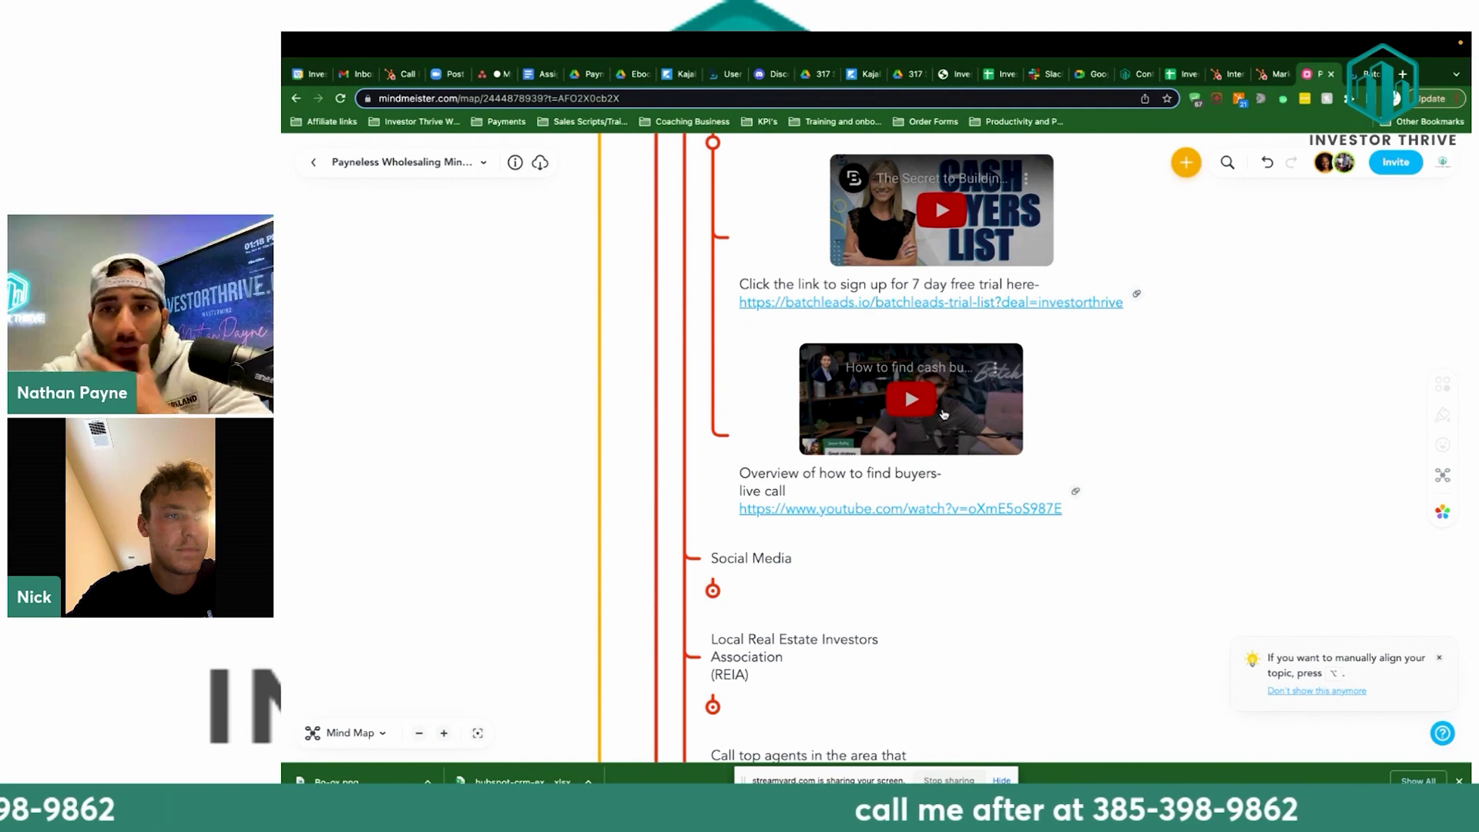
pyautogui.click(1357, 78)
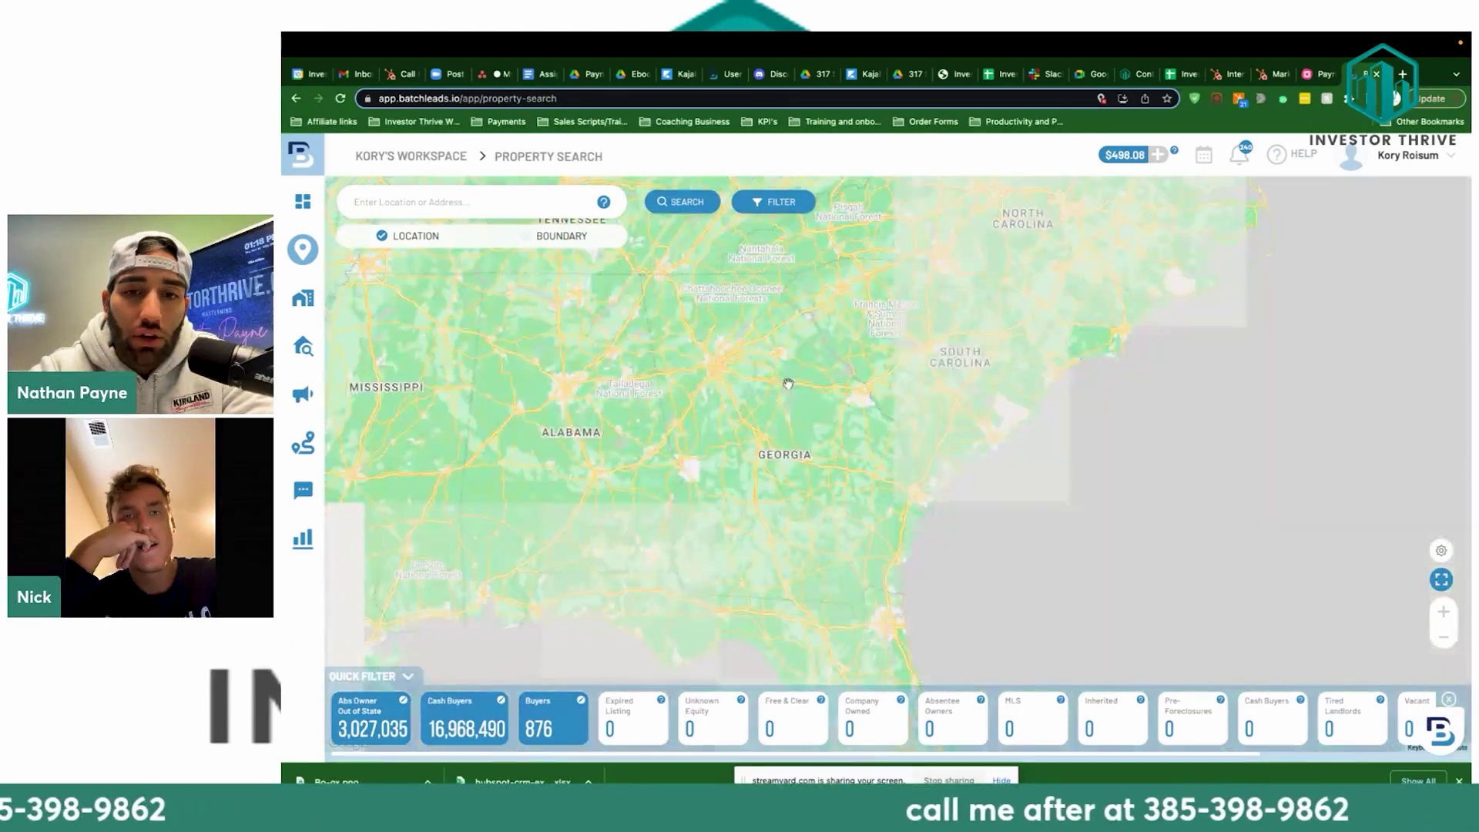
# Step: Load a property location on the Columbia, SC map and zoom in on it
pyautogui.scroll(-2, 788, 383)
pyautogui.scroll(5, 856, 397)
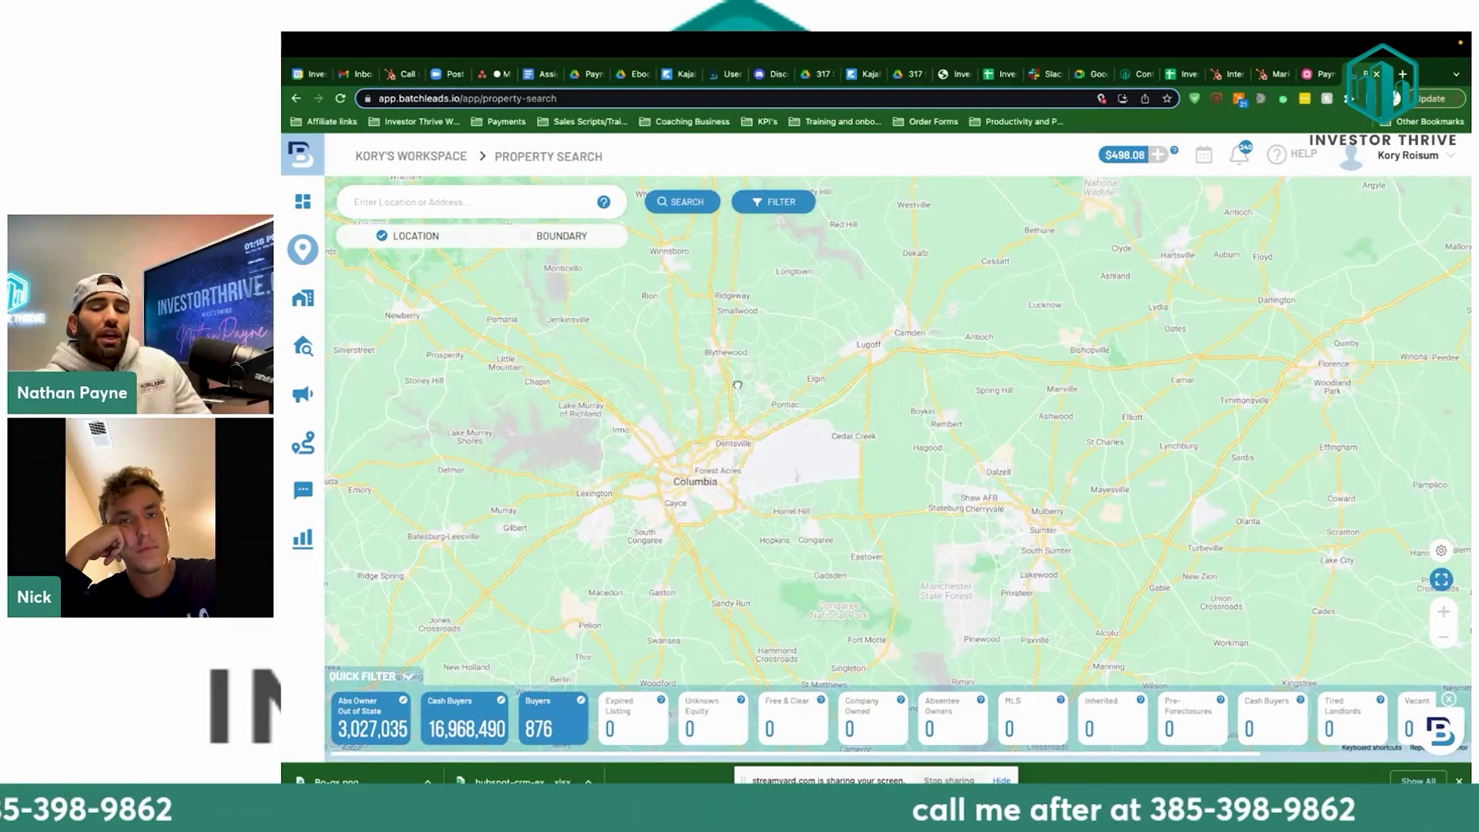
pyautogui.moveTo(737, 385); pyautogui.dragTo(747, 385)
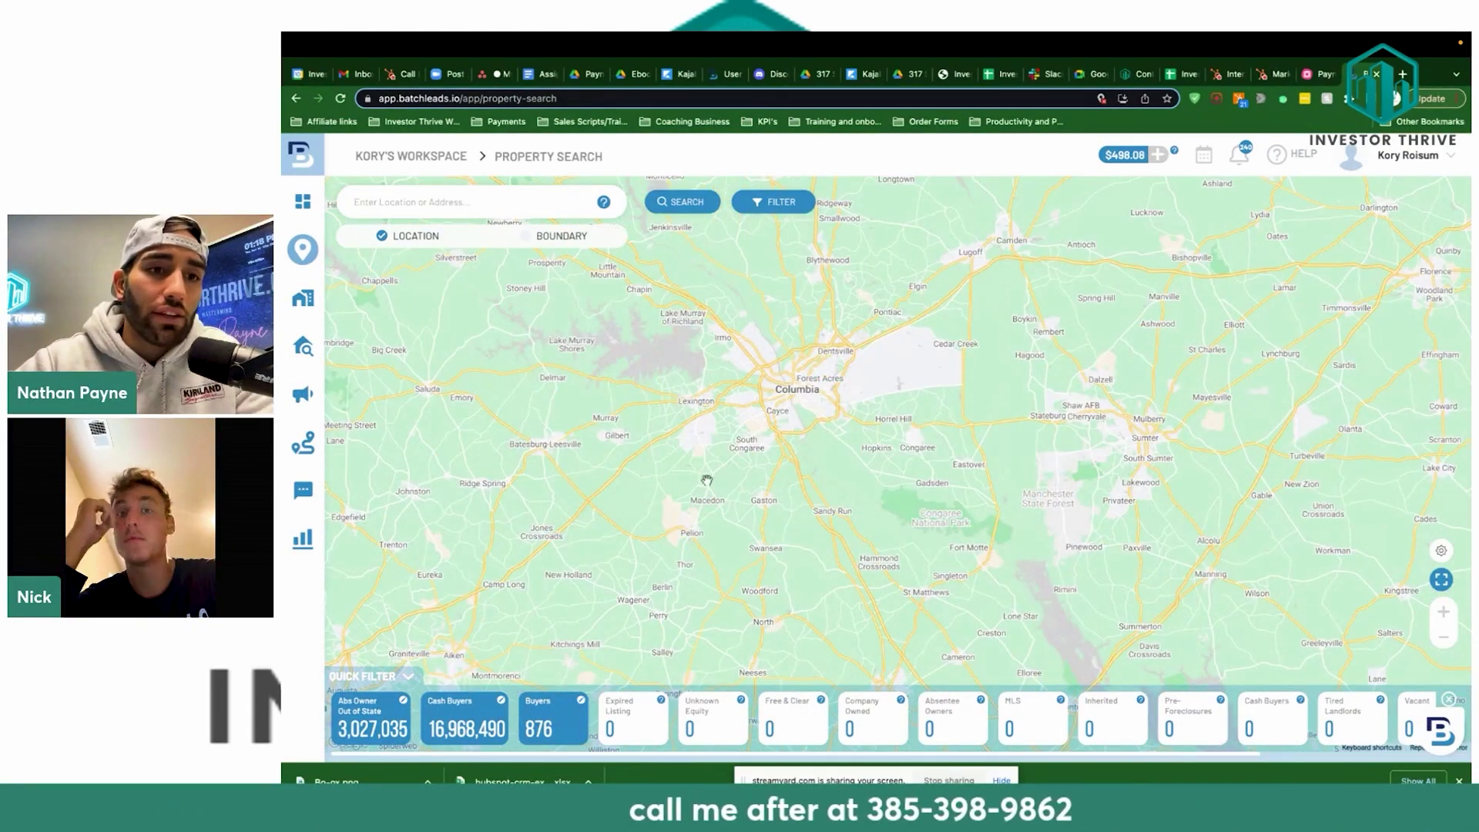
pyautogui.click(722, 312)
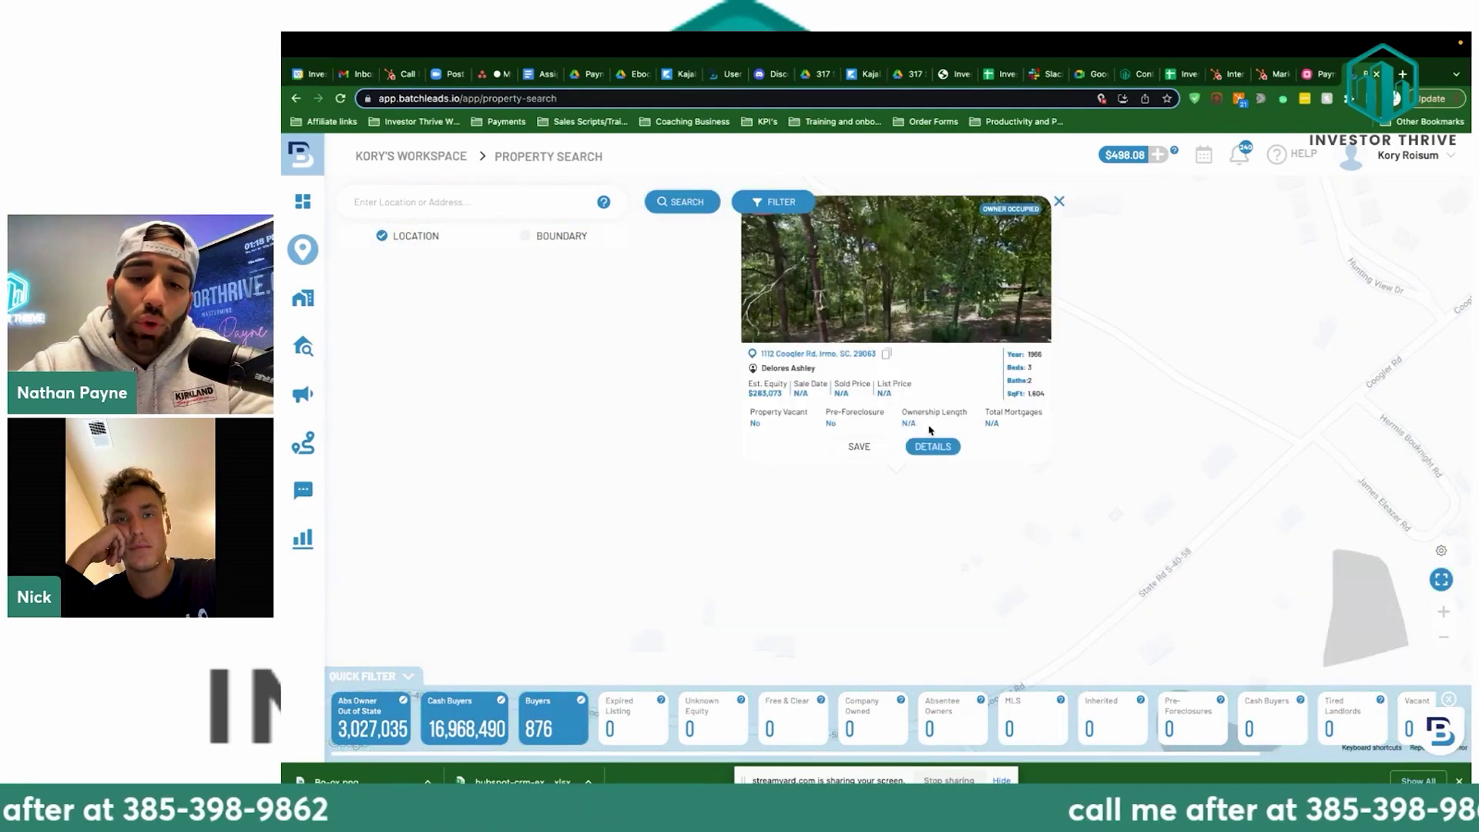
pyautogui.click(1120, 393)
pyautogui.scroll(-3, 1120, 393)
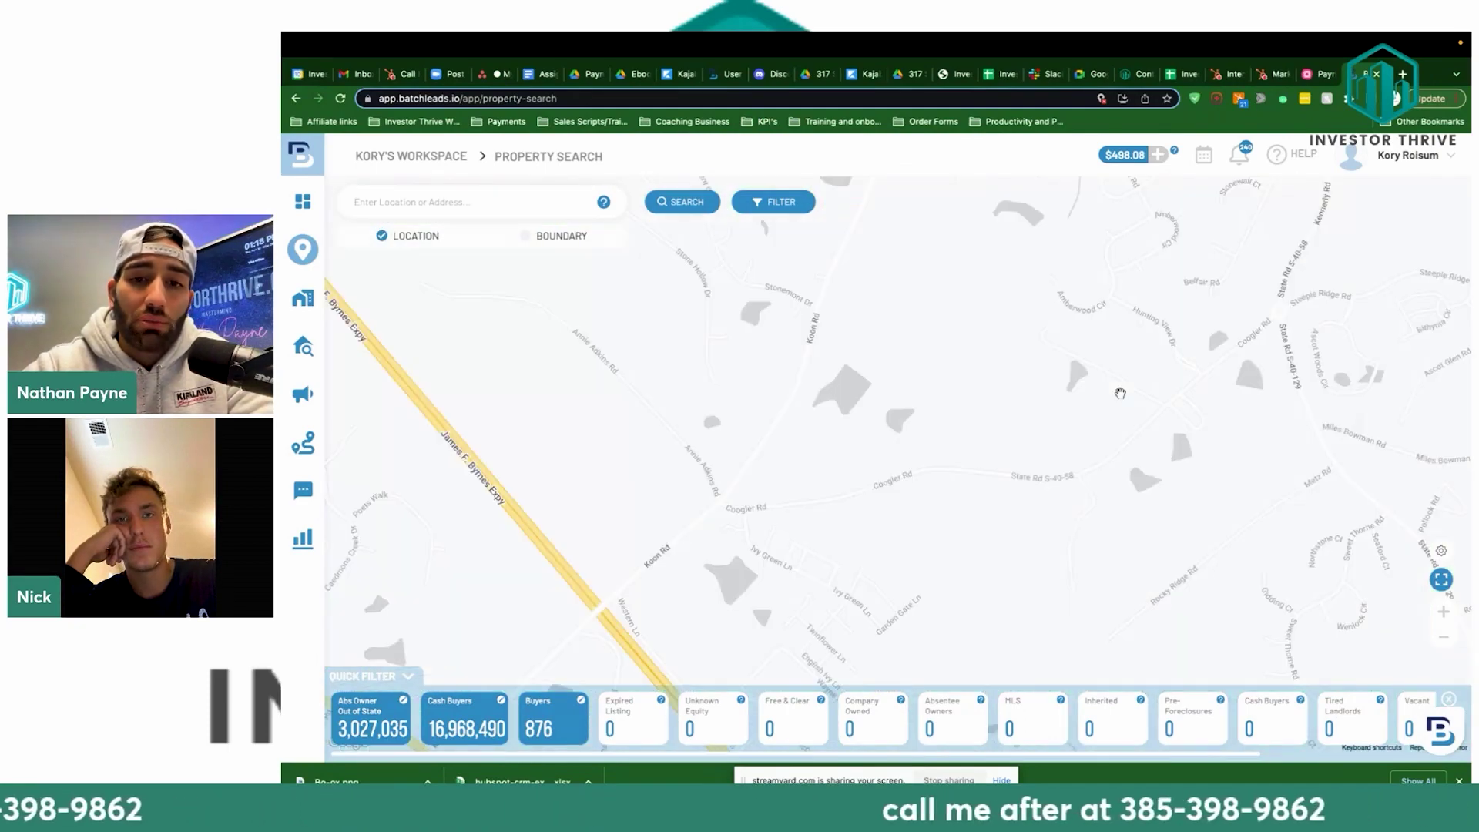
pyautogui.scroll(-2, 1120, 392)
pyautogui.scroll(2, 1146, 487)
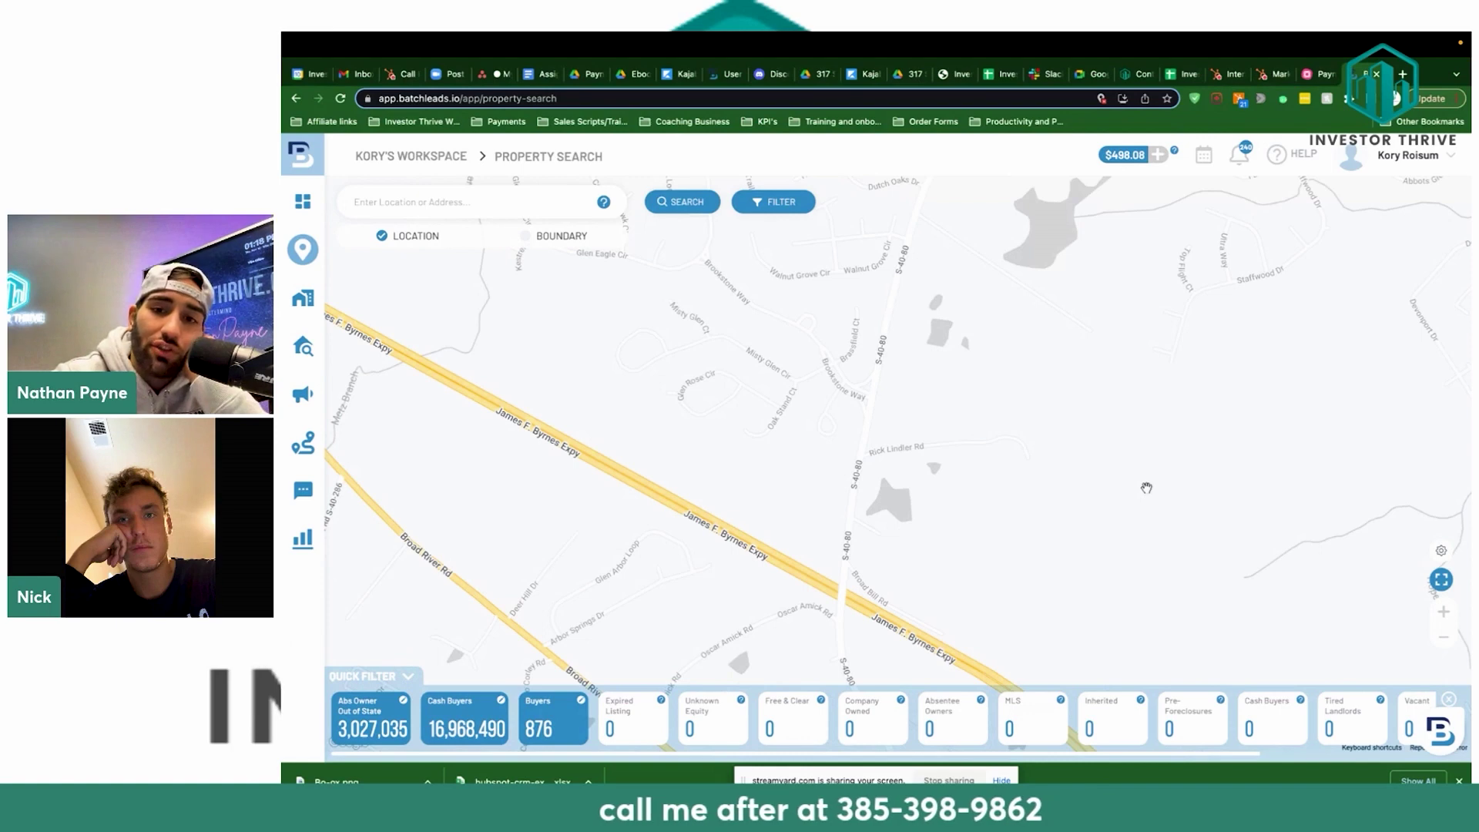
# Step: Pan toward Irmo and St Andrews, recenter on Columbia, and show recent address searches
pyautogui.moveTo(1146, 488); pyautogui.dragTo(912, 409)
pyautogui.scroll(-2, 911, 409)
pyautogui.moveTo(953, 457); pyautogui.dragTo(872, 218)
pyautogui.moveTo(1068, 425); pyautogui.dragTo(745, 435)
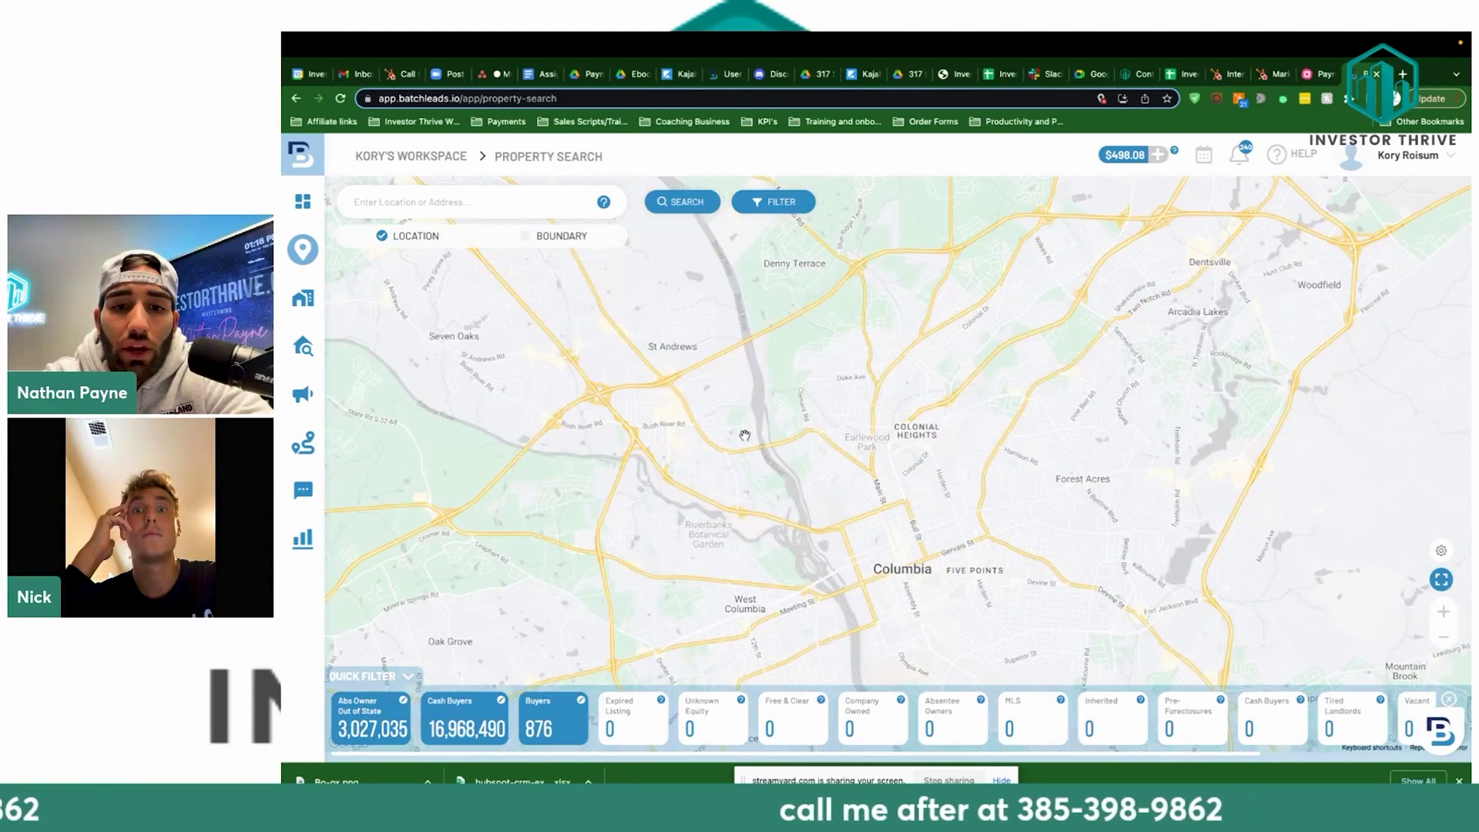
pyautogui.moveTo(889, 498); pyautogui.dragTo(880, 541)
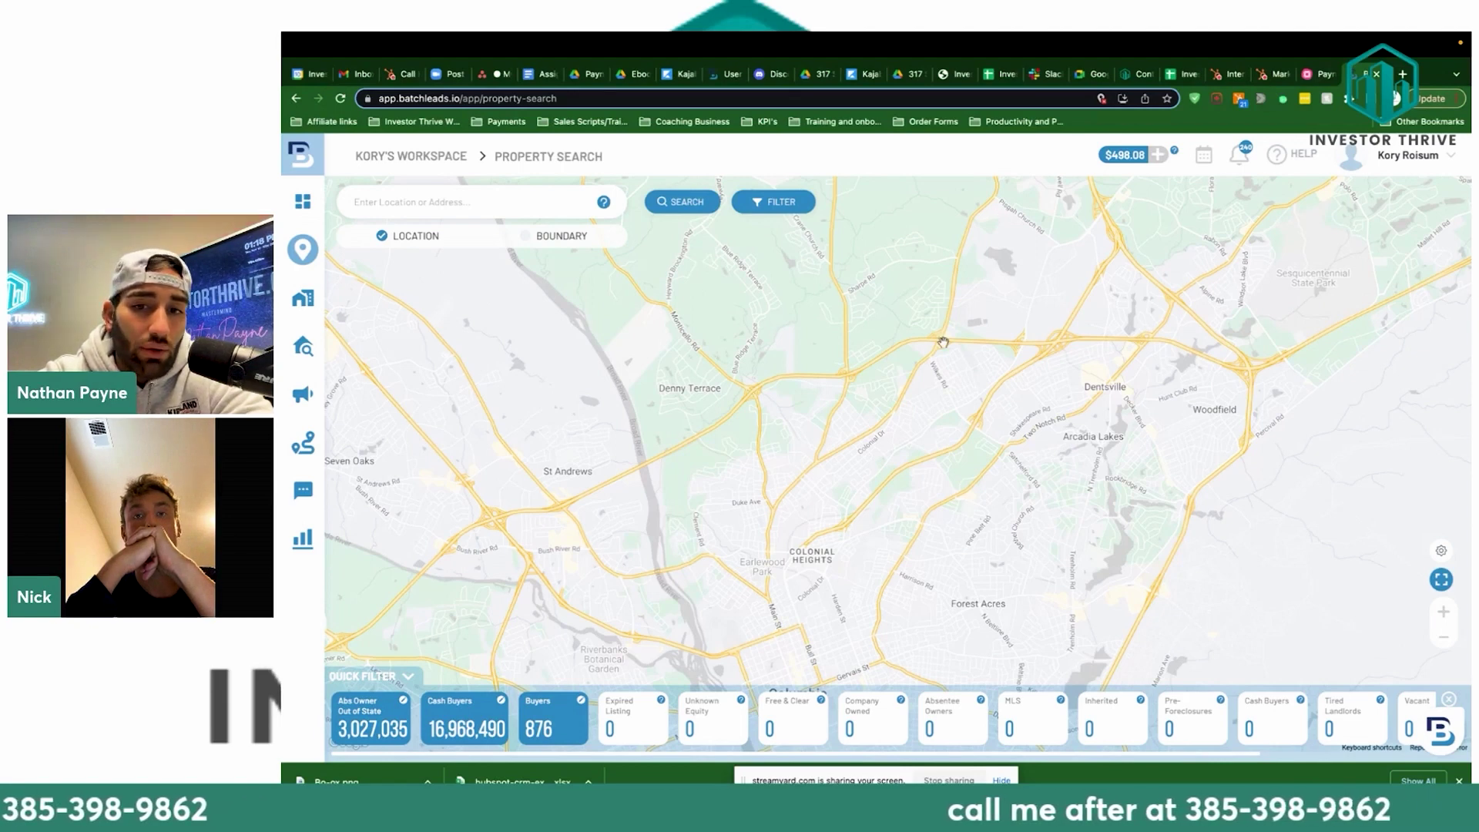
pyautogui.moveTo(901, 457); pyautogui.dragTo(901, 471)
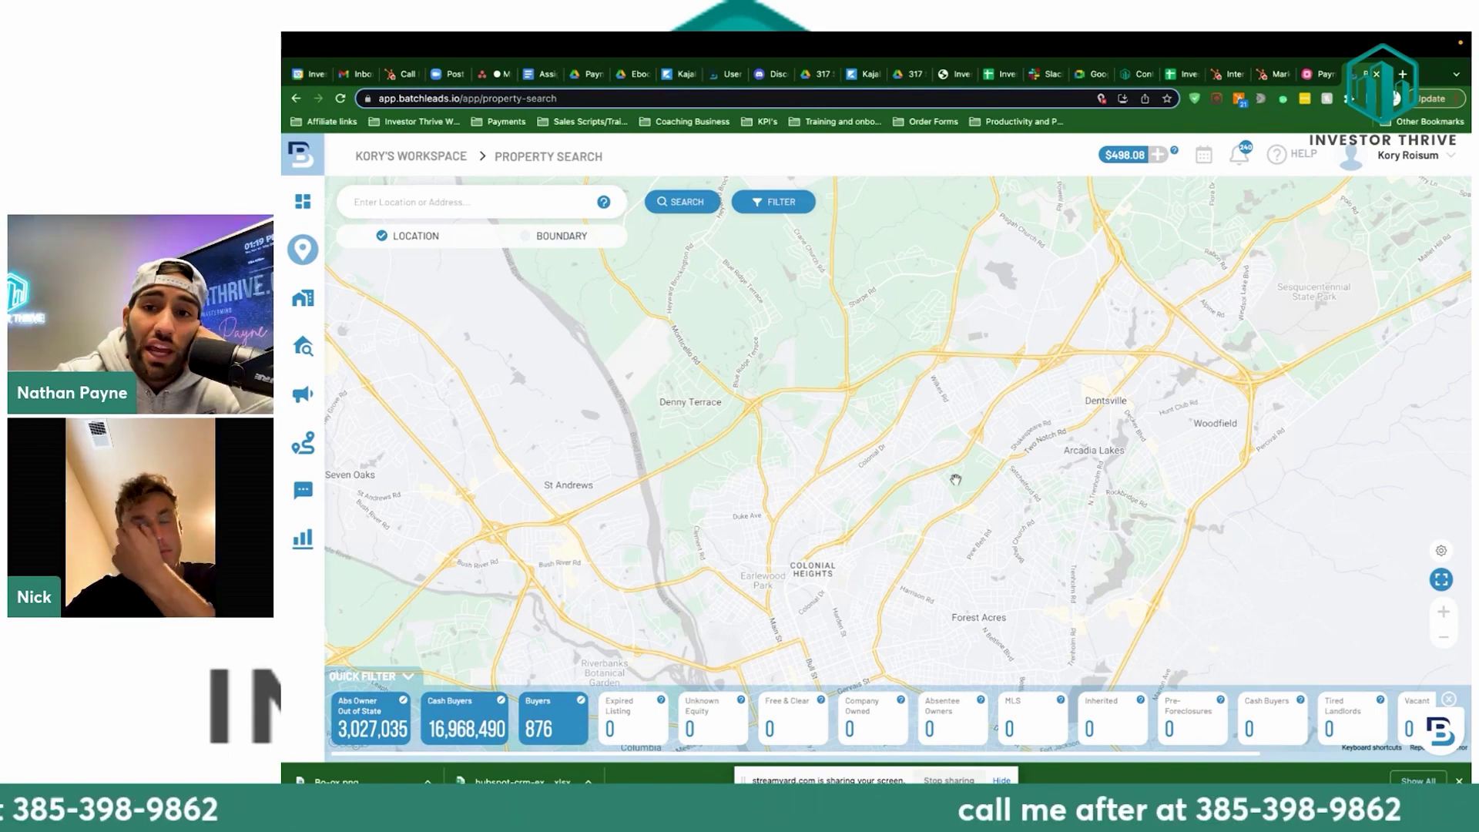
pyautogui.click(502, 219)
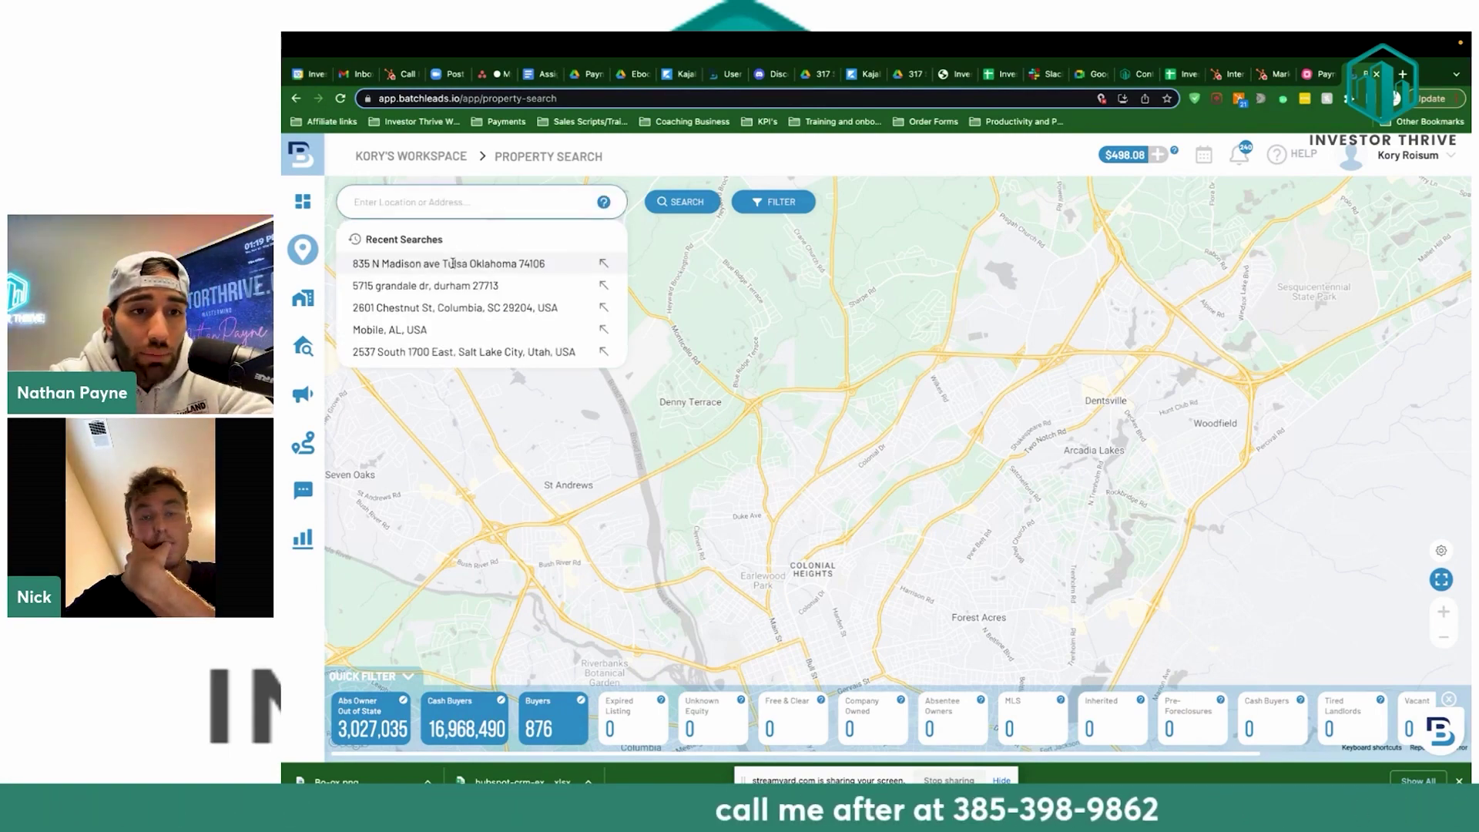
# Step: Pull up the Tulsa property from recent searches and review its comparable sales table
pyautogui.click(468, 262)
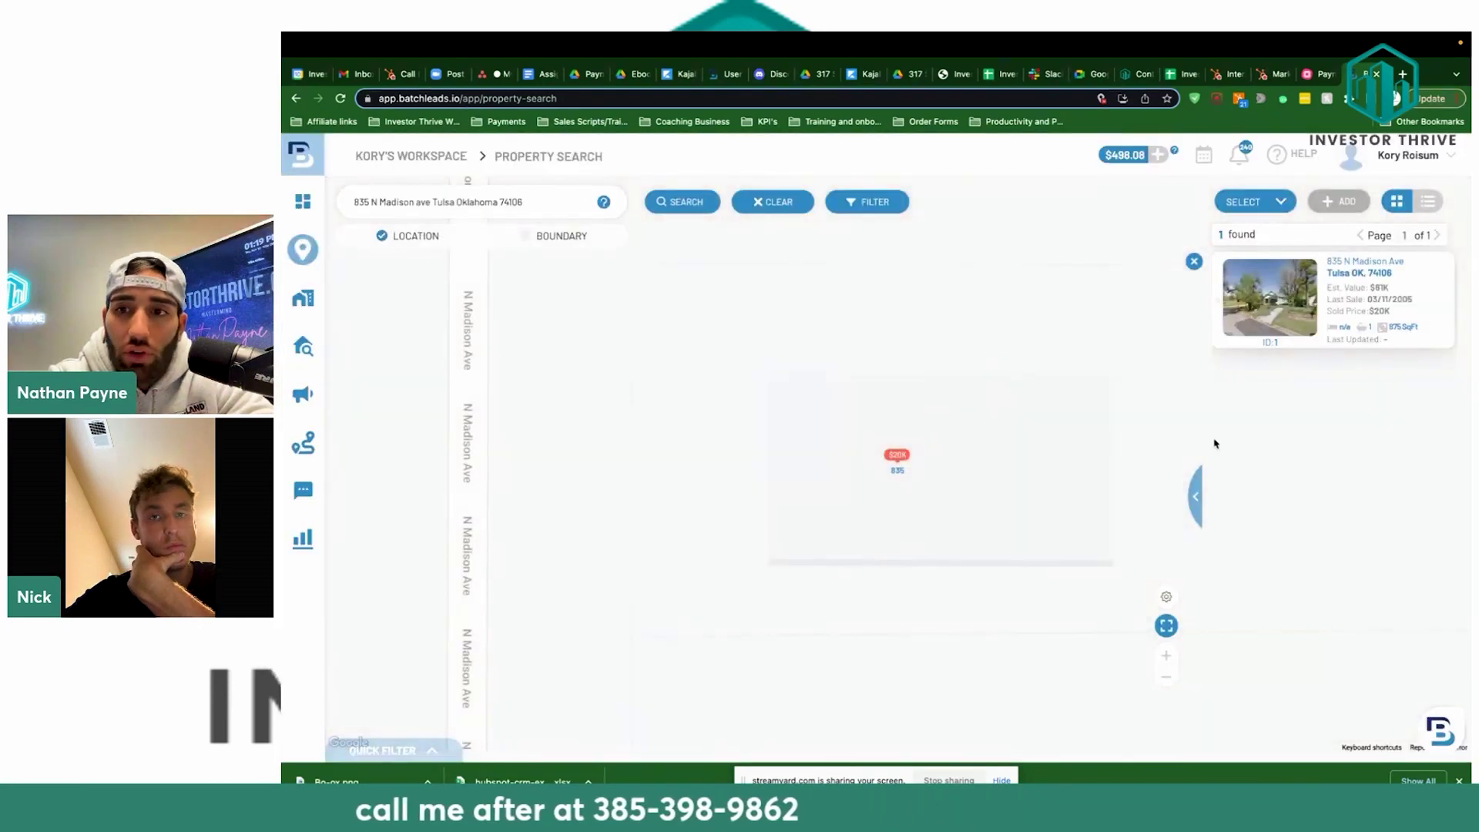
pyautogui.click(1269, 296)
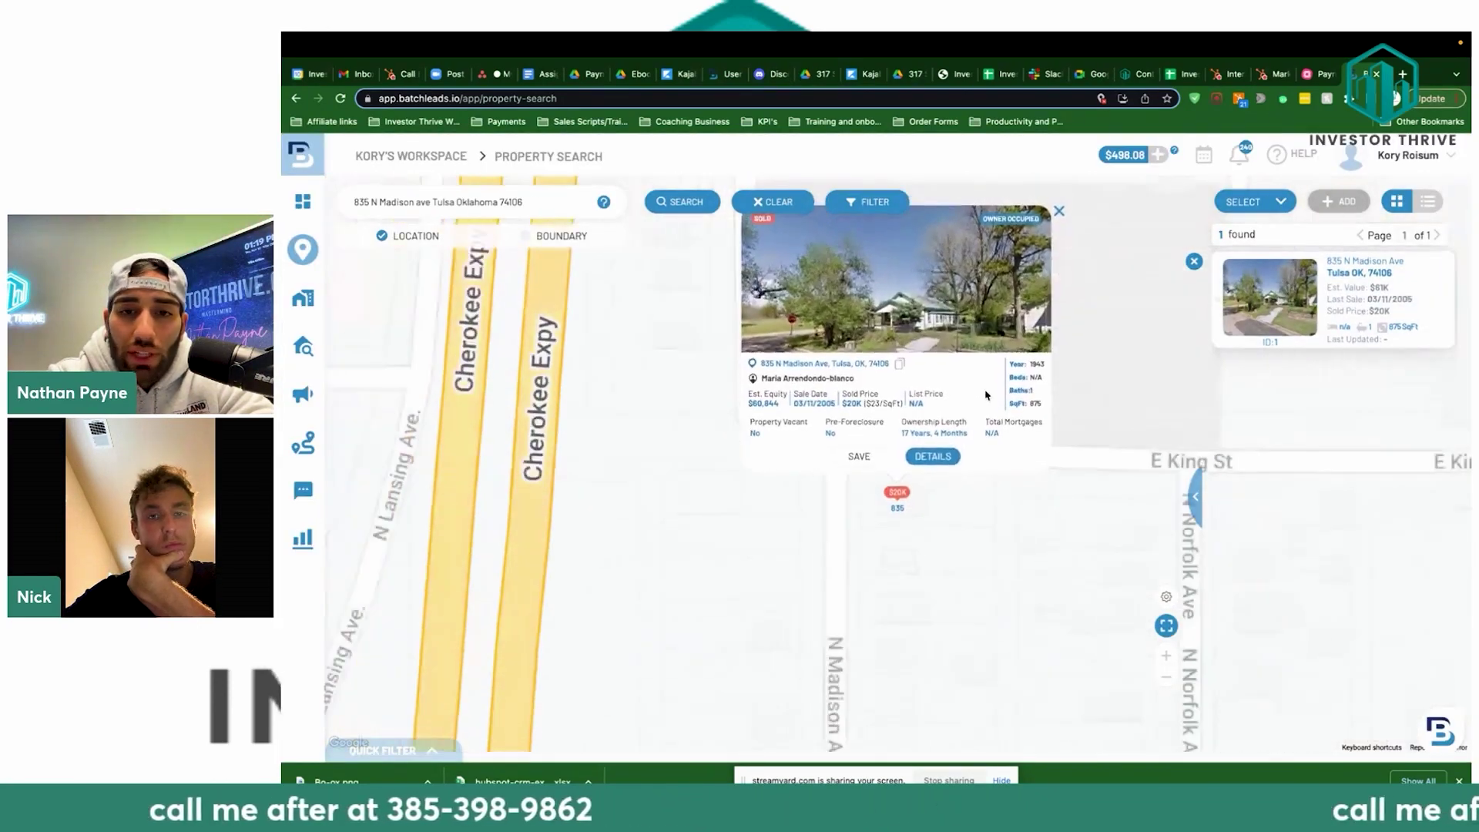
pyautogui.click(931, 459)
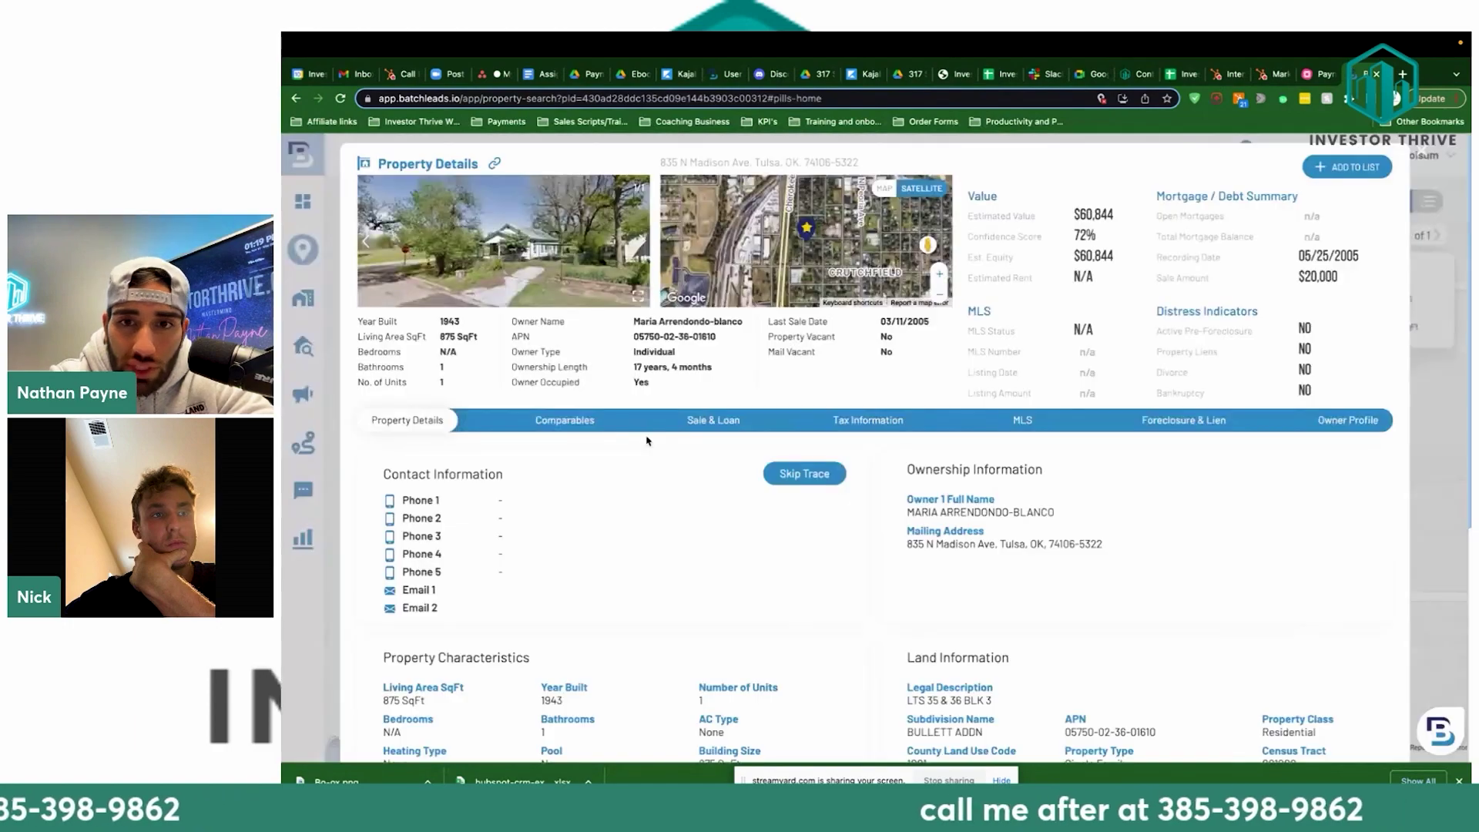
pyautogui.click(644, 425)
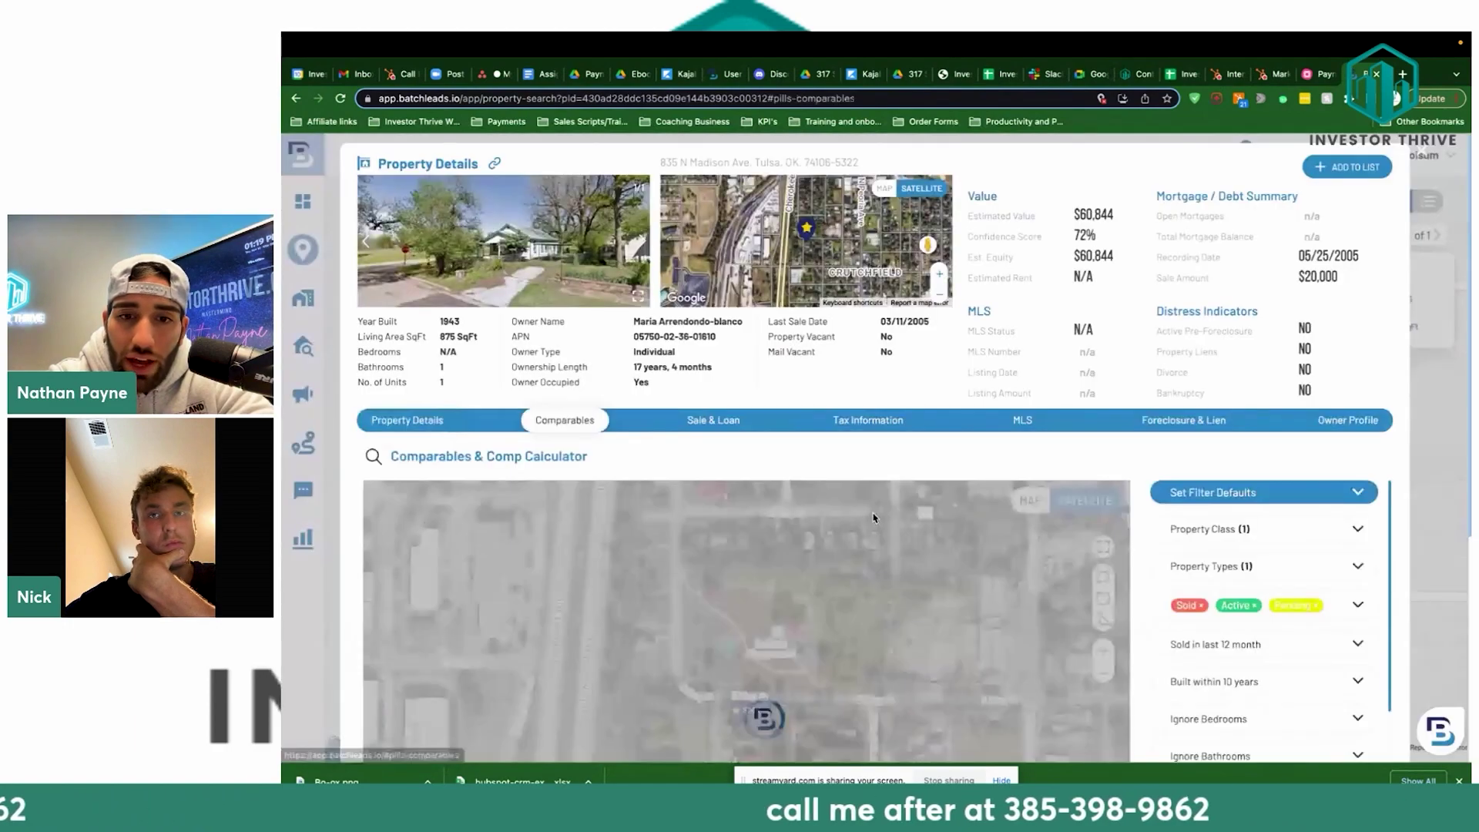
pyautogui.scroll(-5, 811, 336)
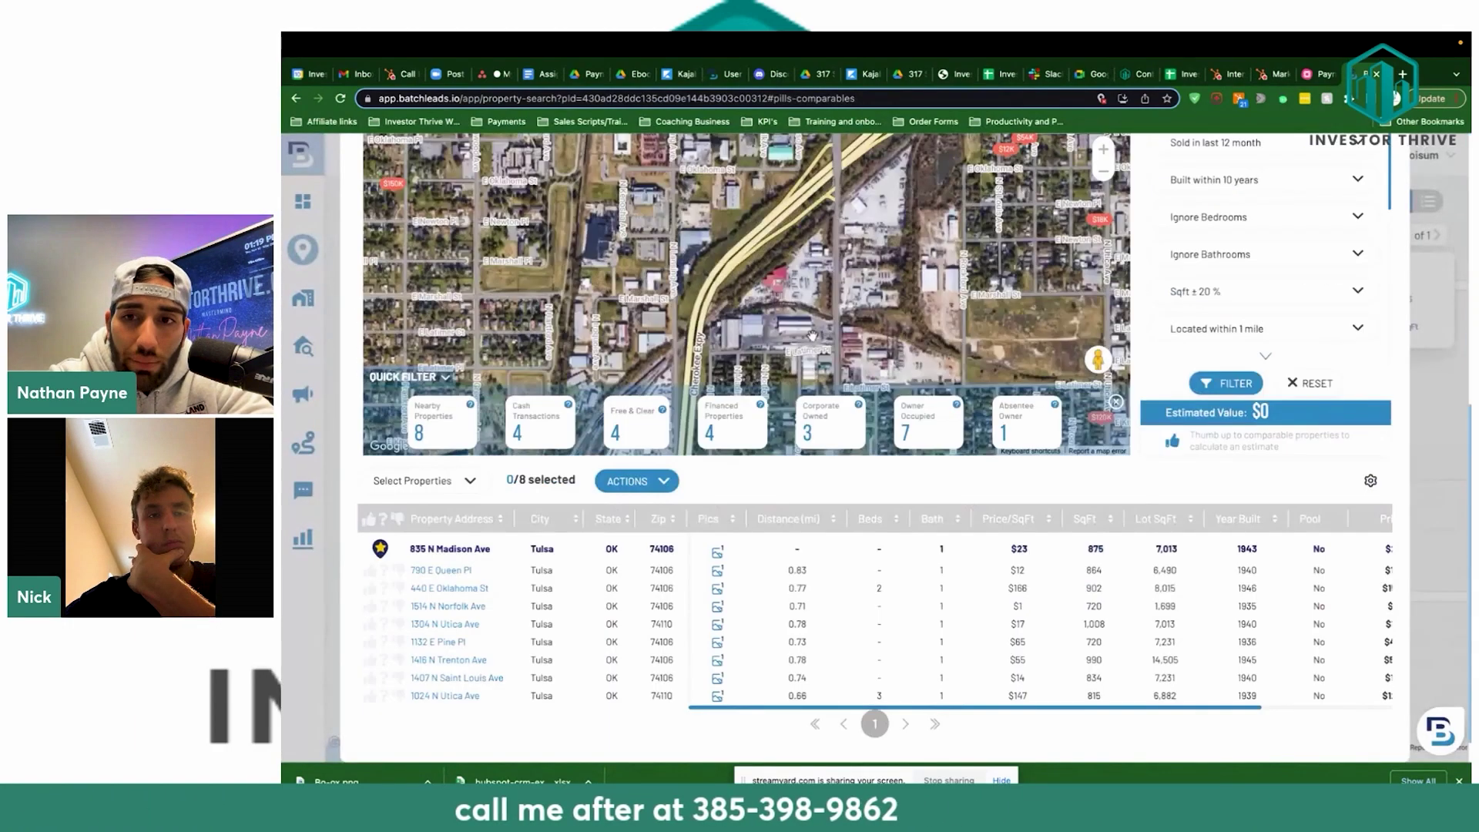
pyautogui.scroll(2, 811, 336)
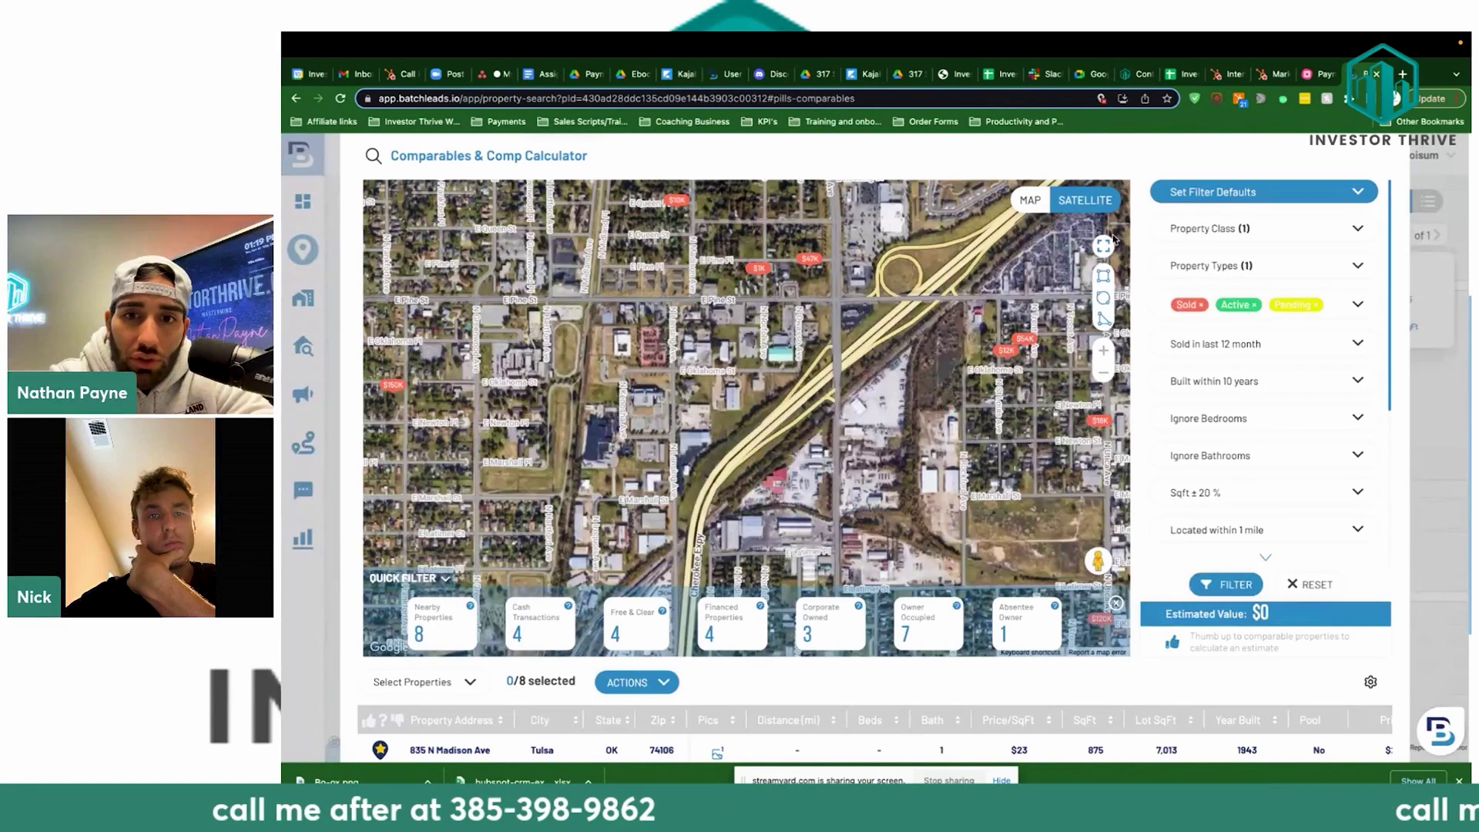
pyautogui.scroll(-3, 803, 497)
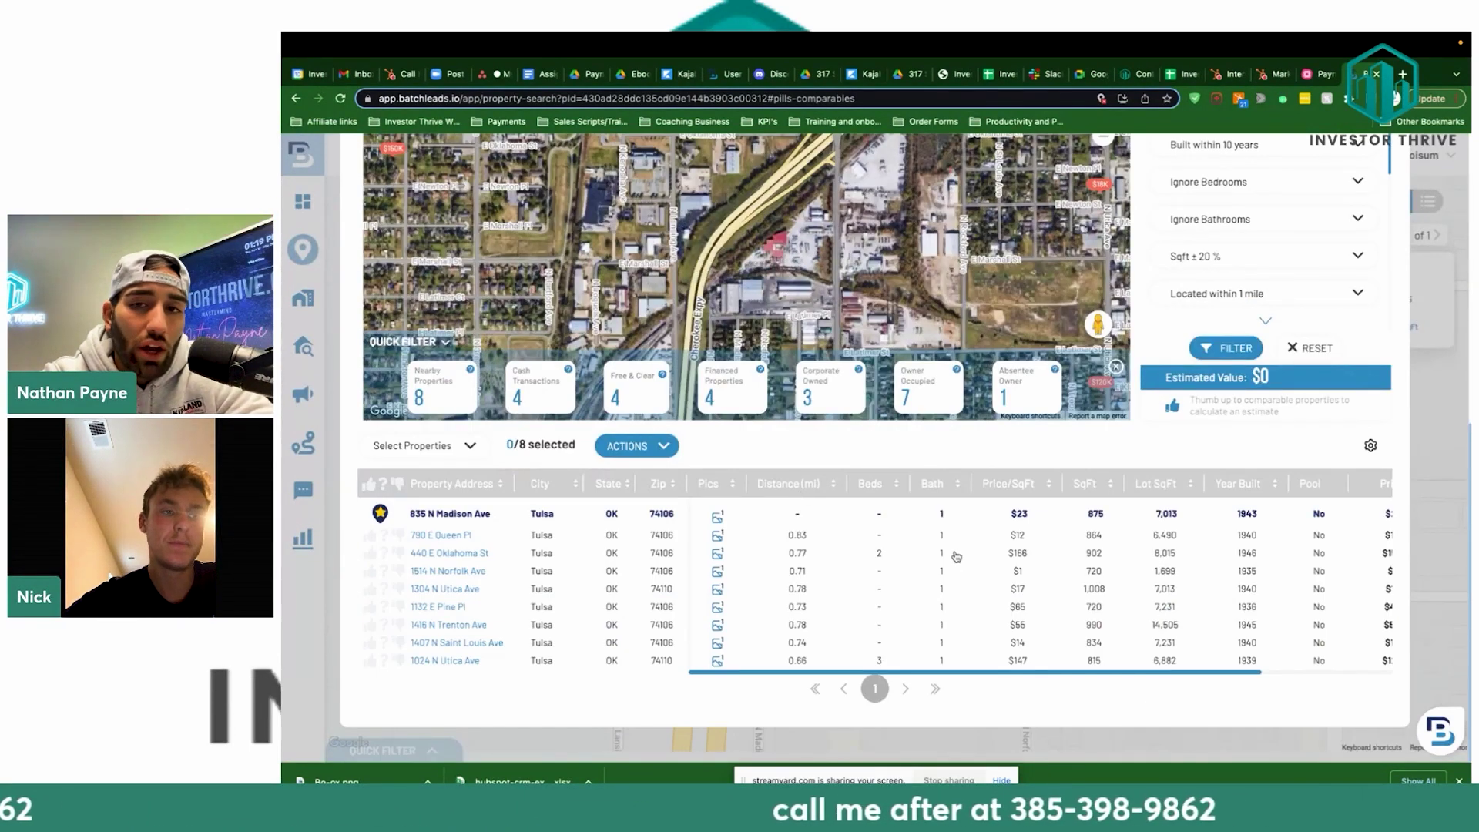
pyautogui.scroll(3, 956, 556)
pyautogui.scroll(3, 972, 499)
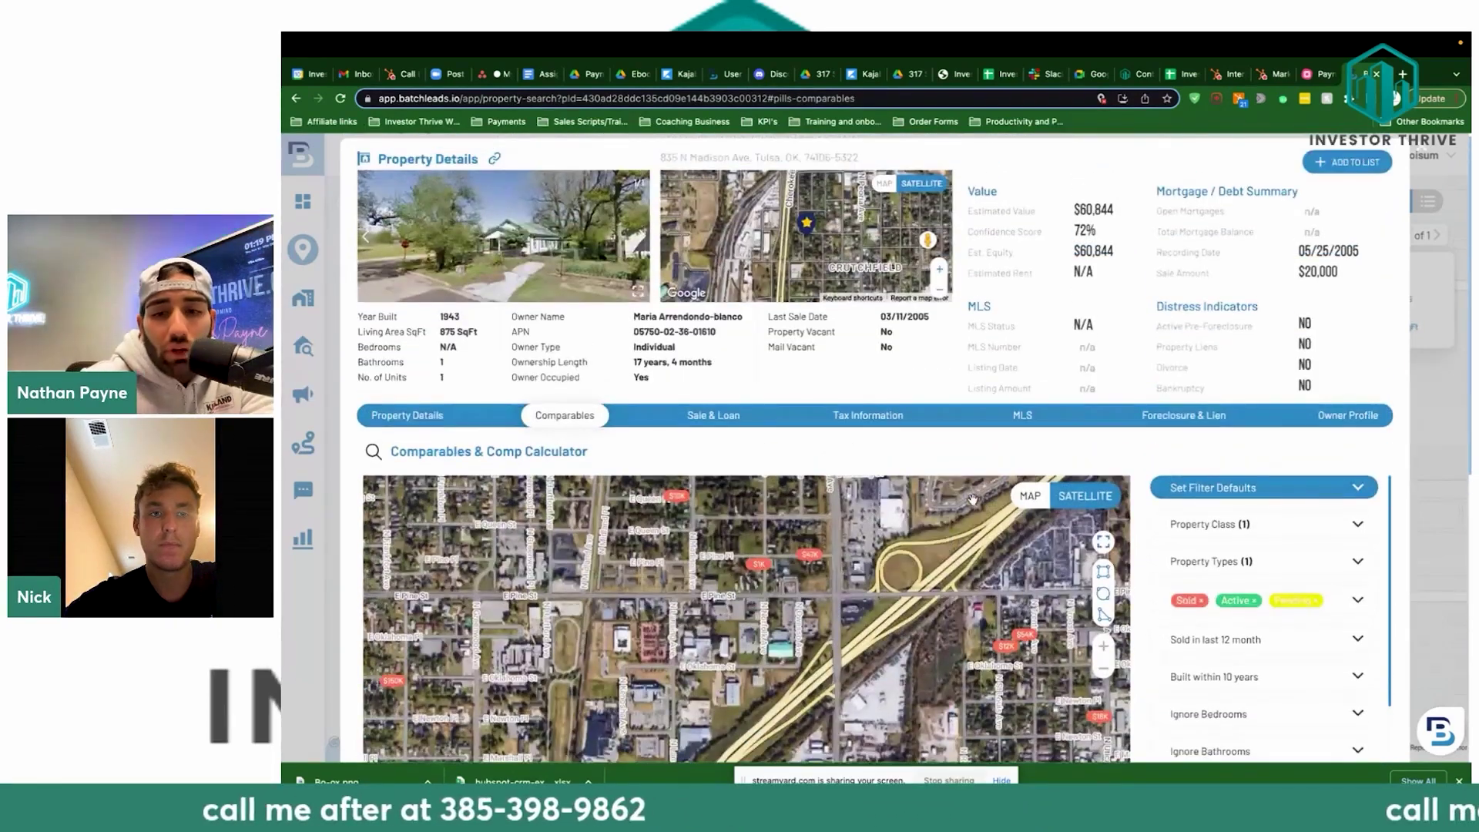
# Step: Close the property details and return to the Payneless Wholesaling mind map
pyautogui.click(1426, 158)
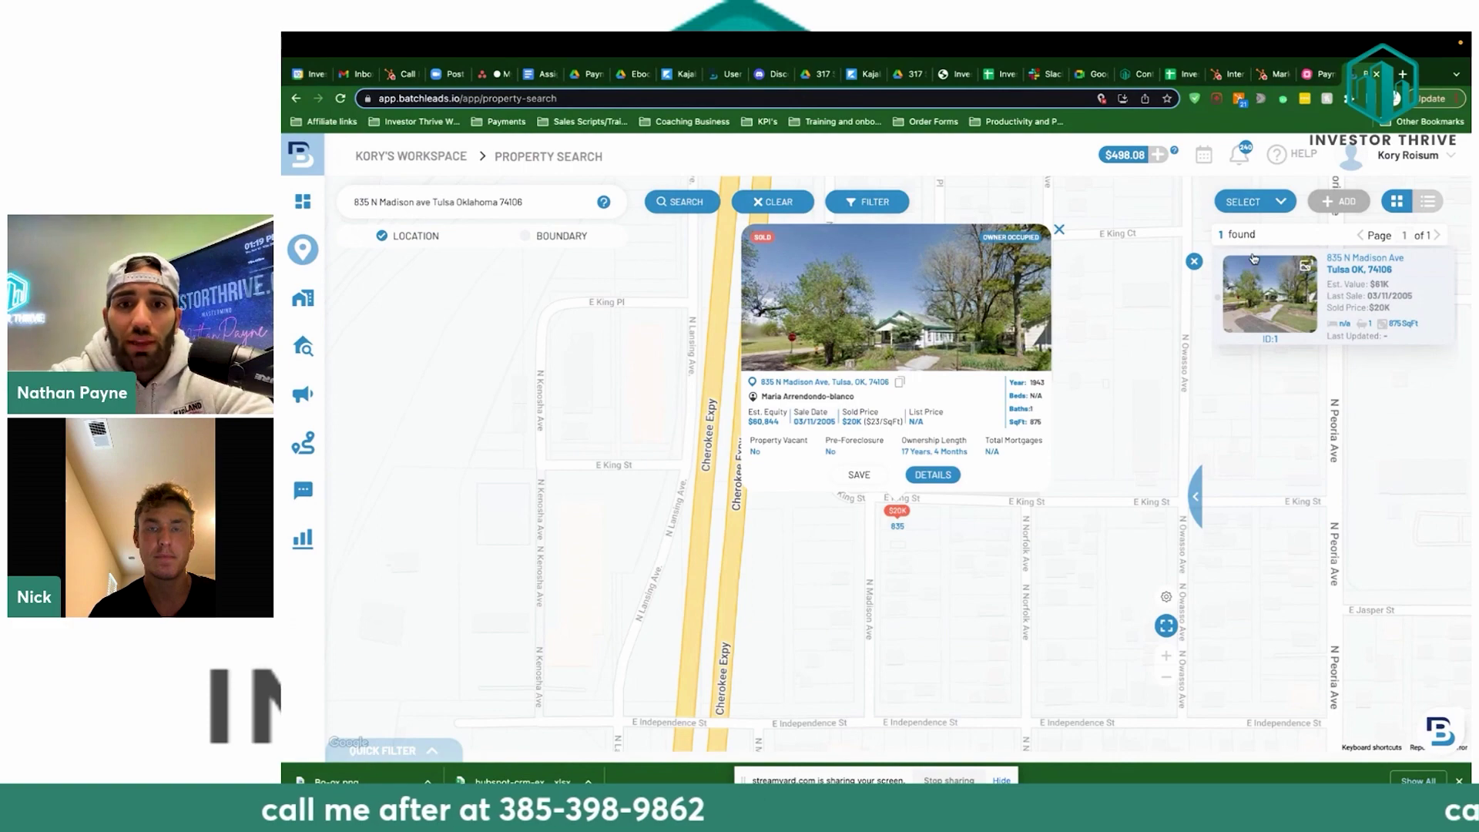
pyautogui.click(1311, 74)
pyautogui.scroll(6, 806, 283)
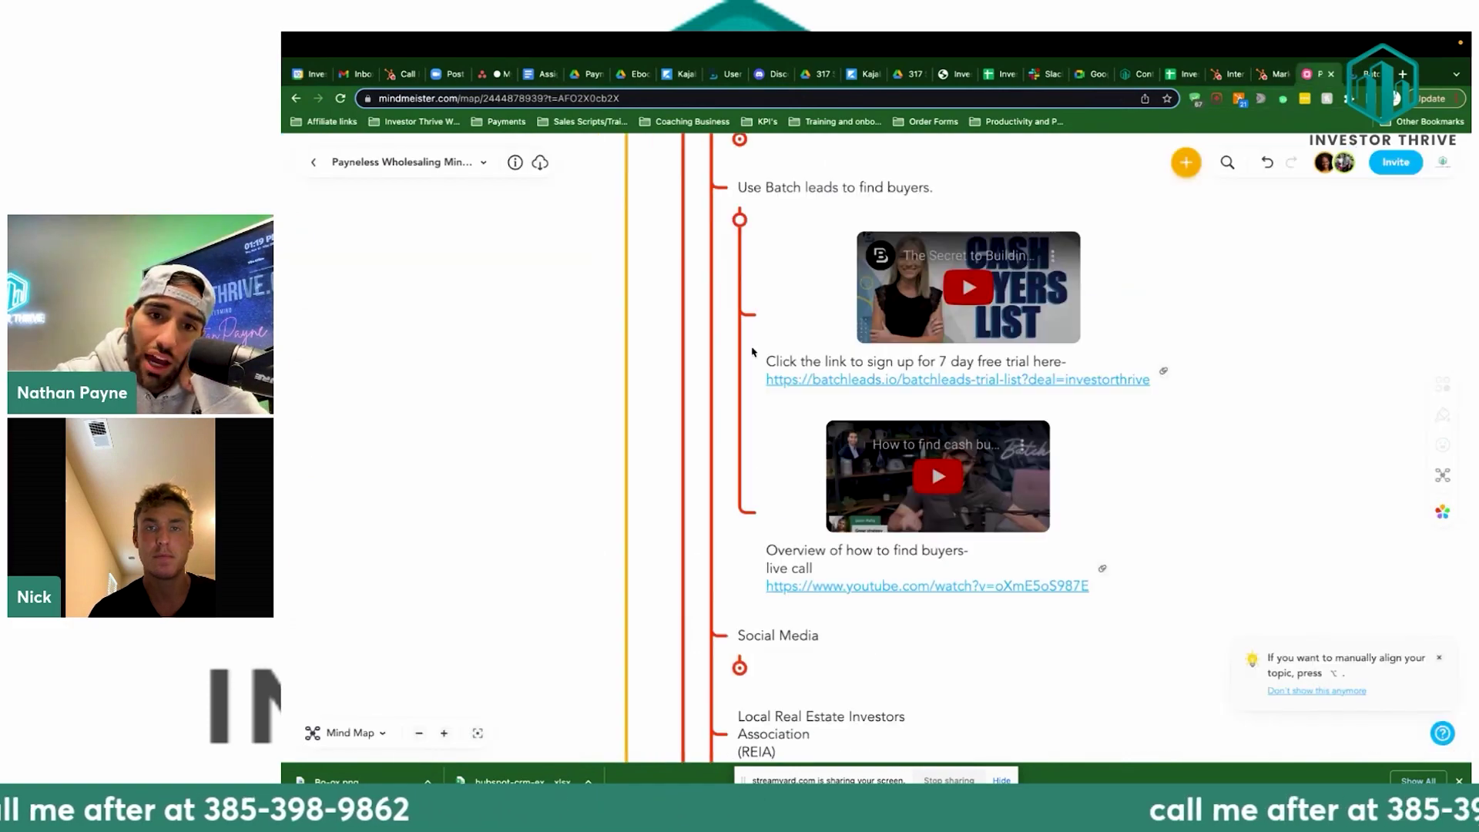
# Step: Collapse the Step 3 Find Cash Buyers branch
pyautogui.scroll(4, 806, 283)
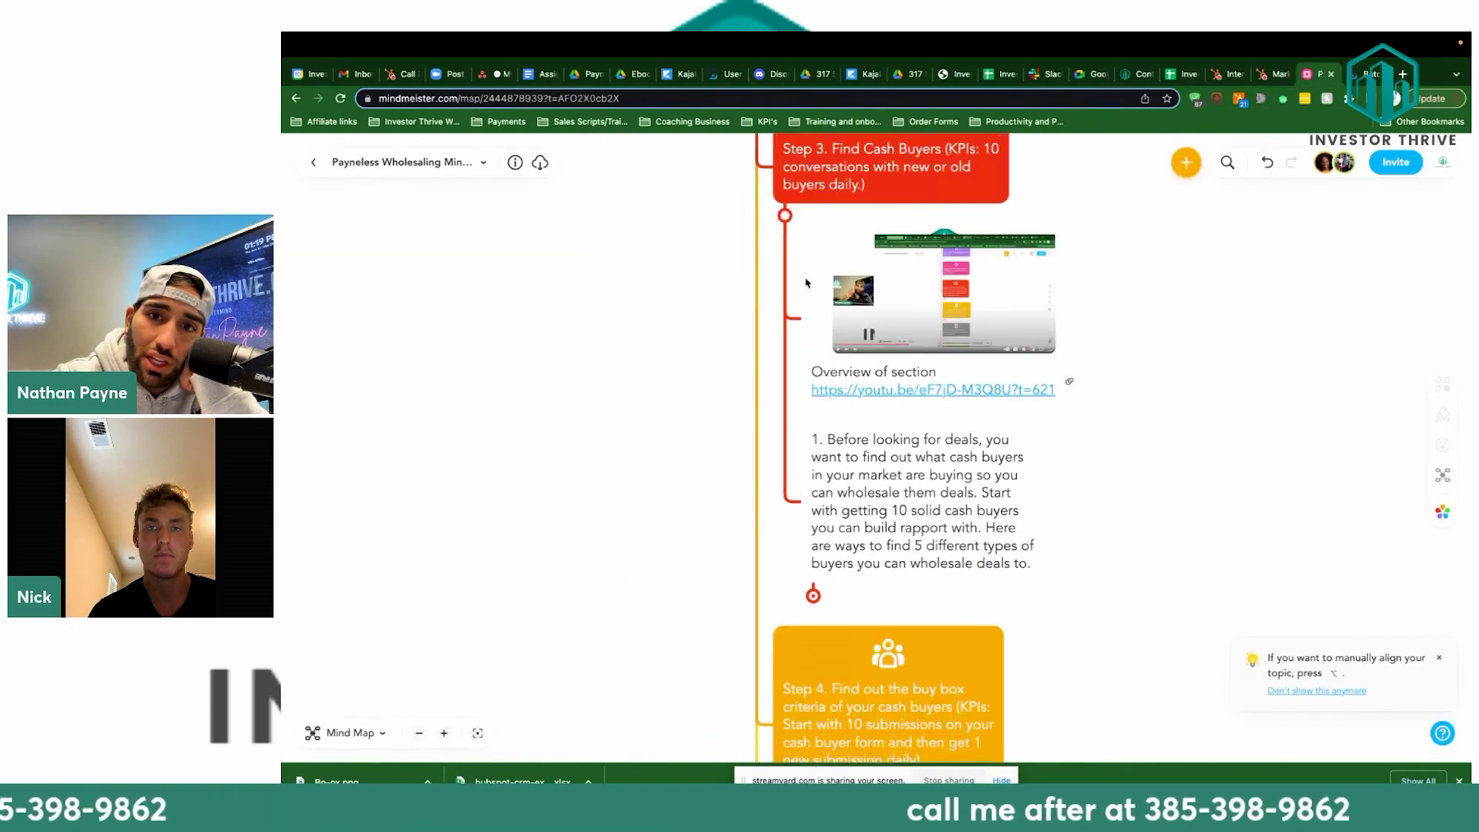
pyautogui.click(786, 218)
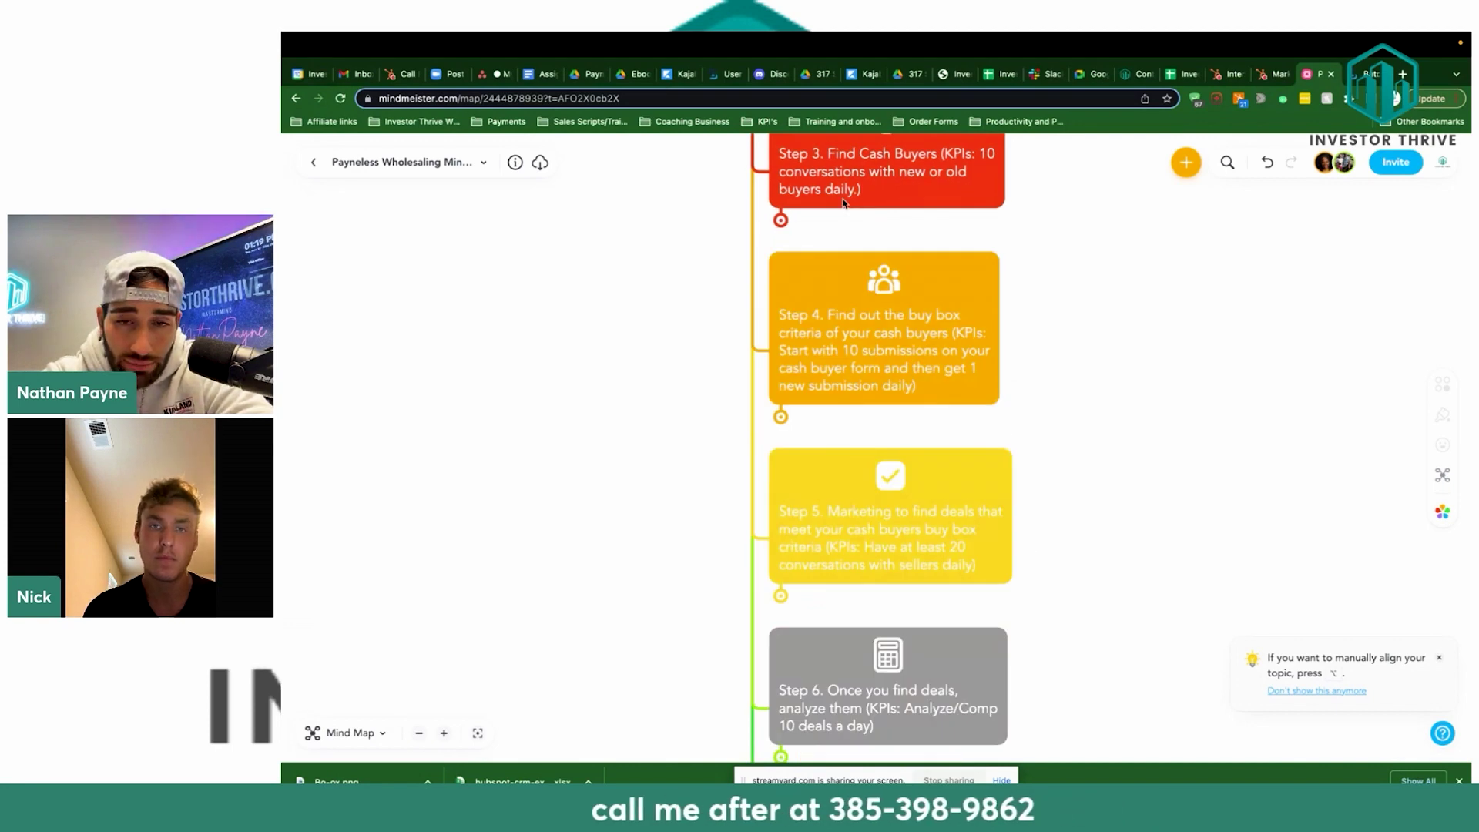
pyautogui.scroll(2, 843, 216)
pyautogui.scroll(1, 835, 339)
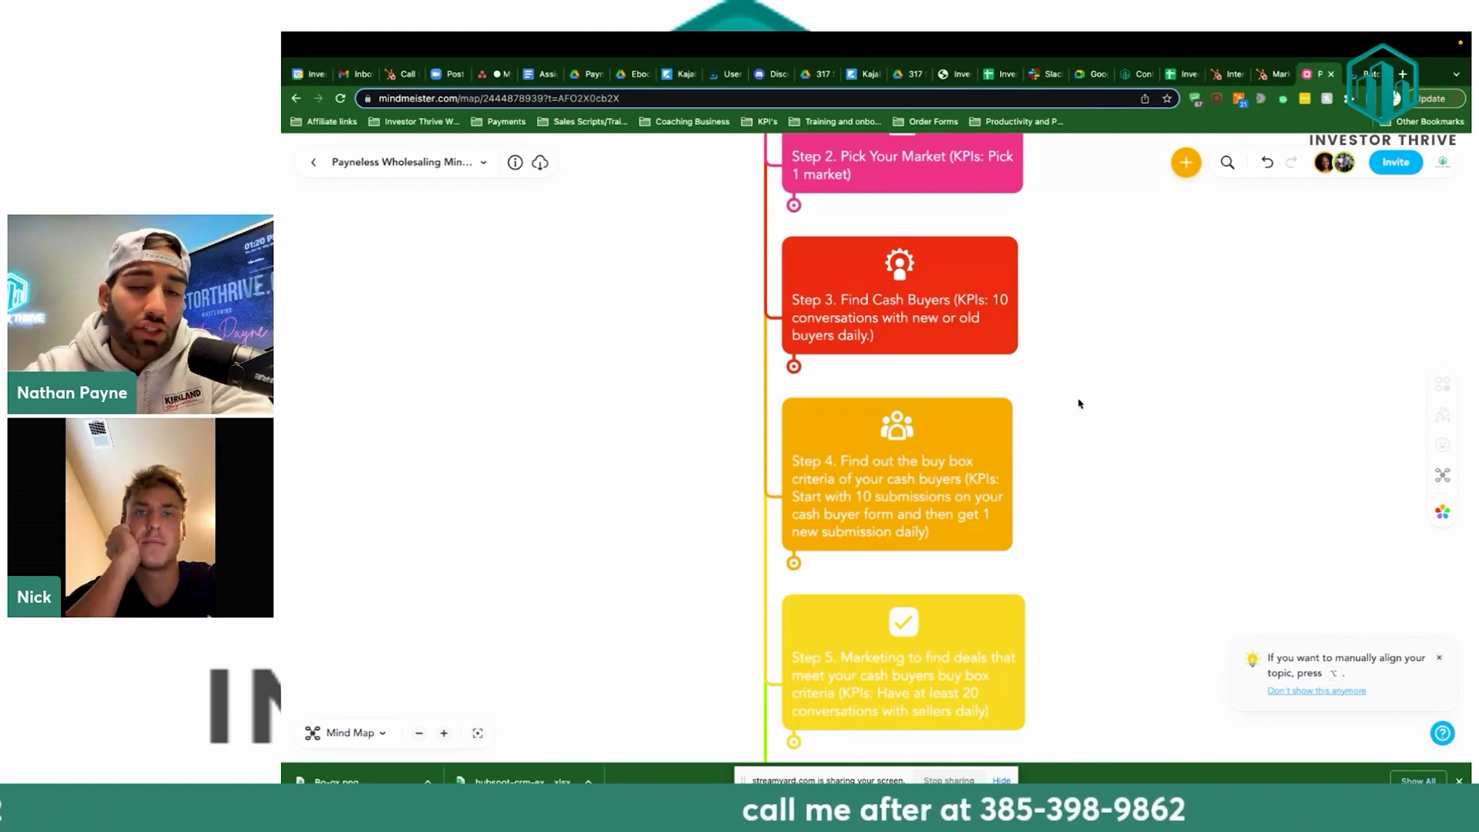
# Step: Expand Step 9 to show its overview video and 'Market the deal out' options
pyautogui.scroll(-12, 858, 485)
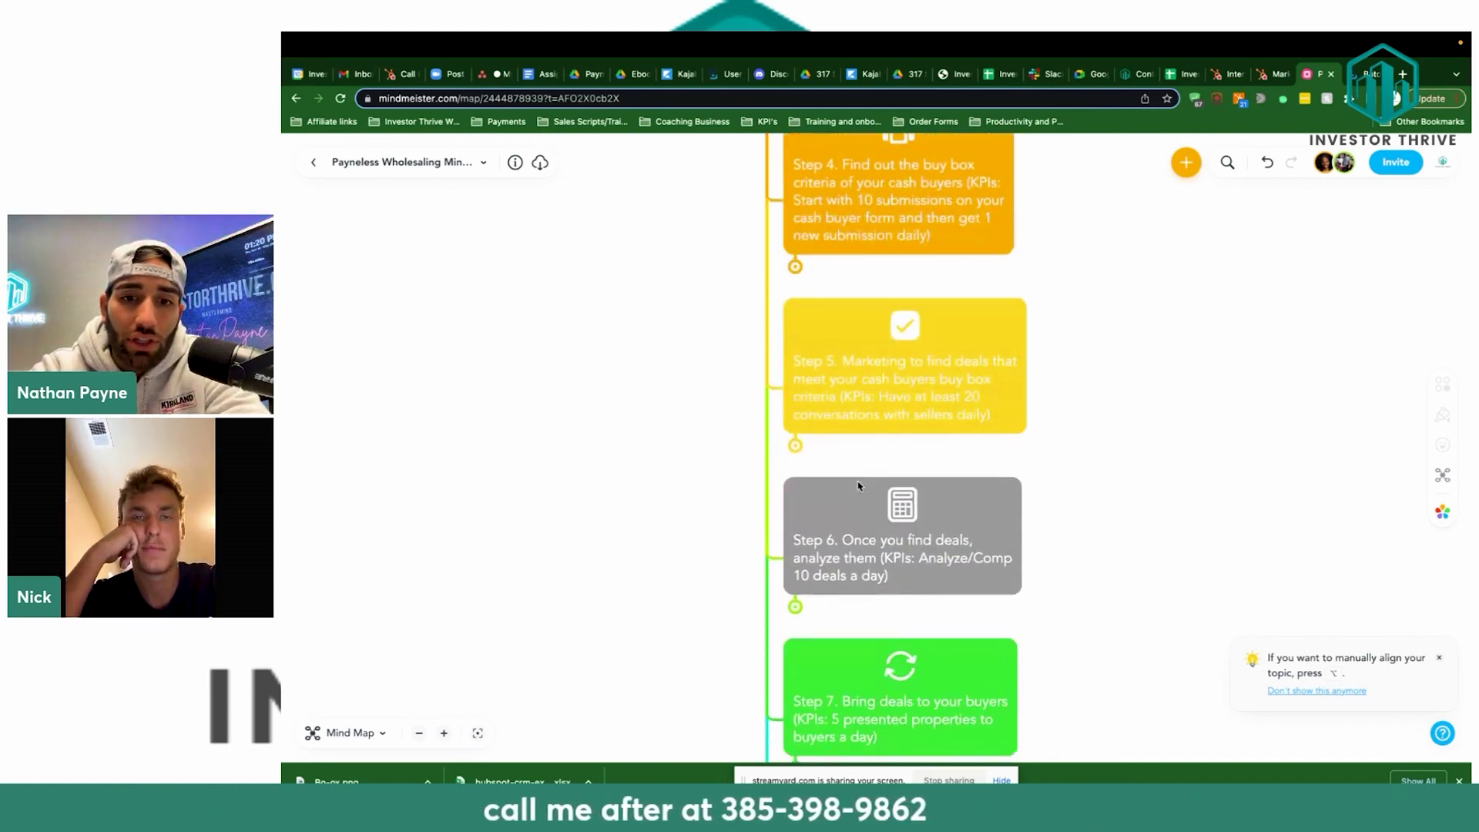
pyautogui.scroll(-5, 858, 485)
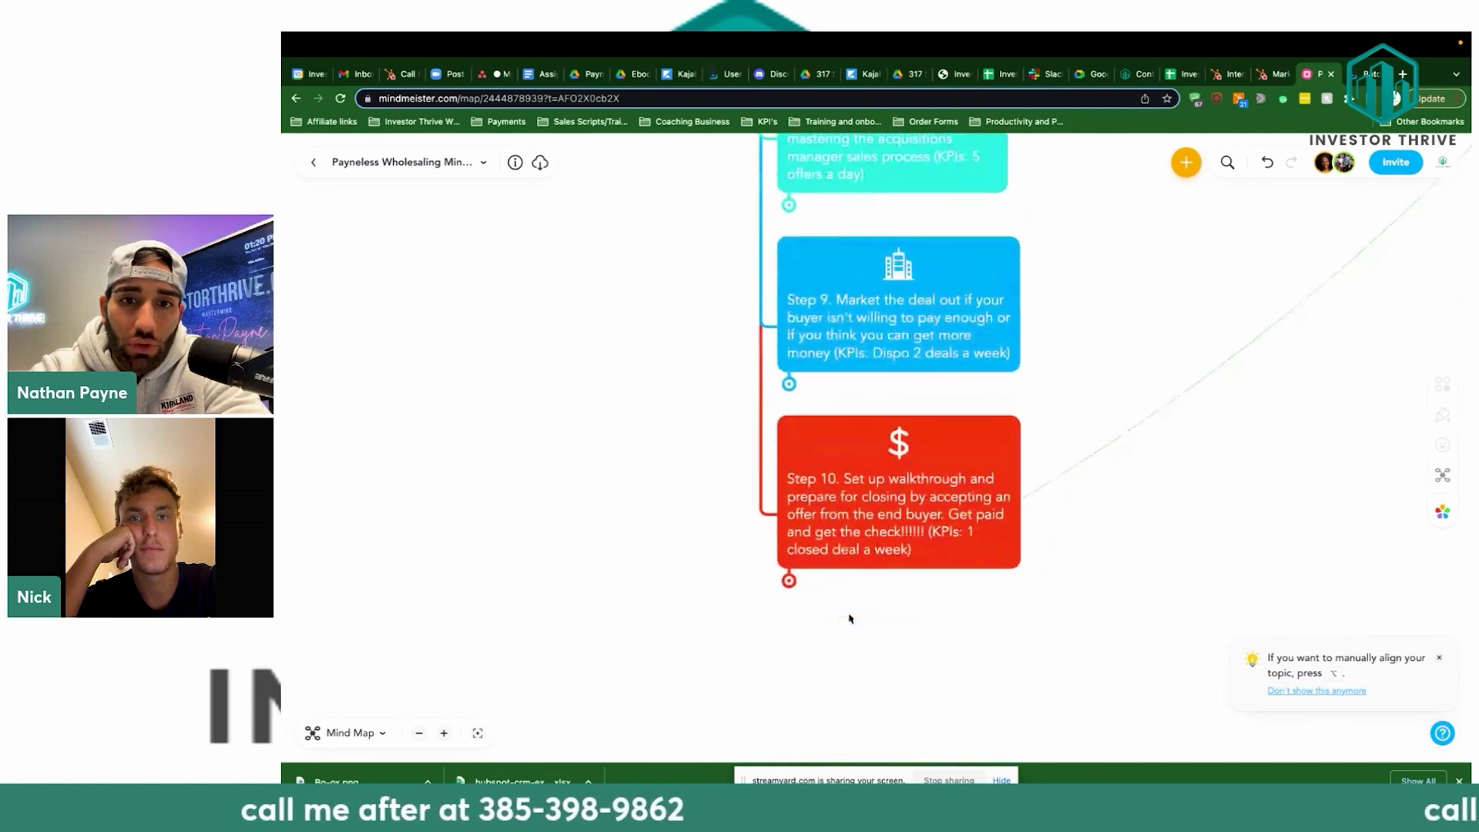
pyautogui.click(789, 383)
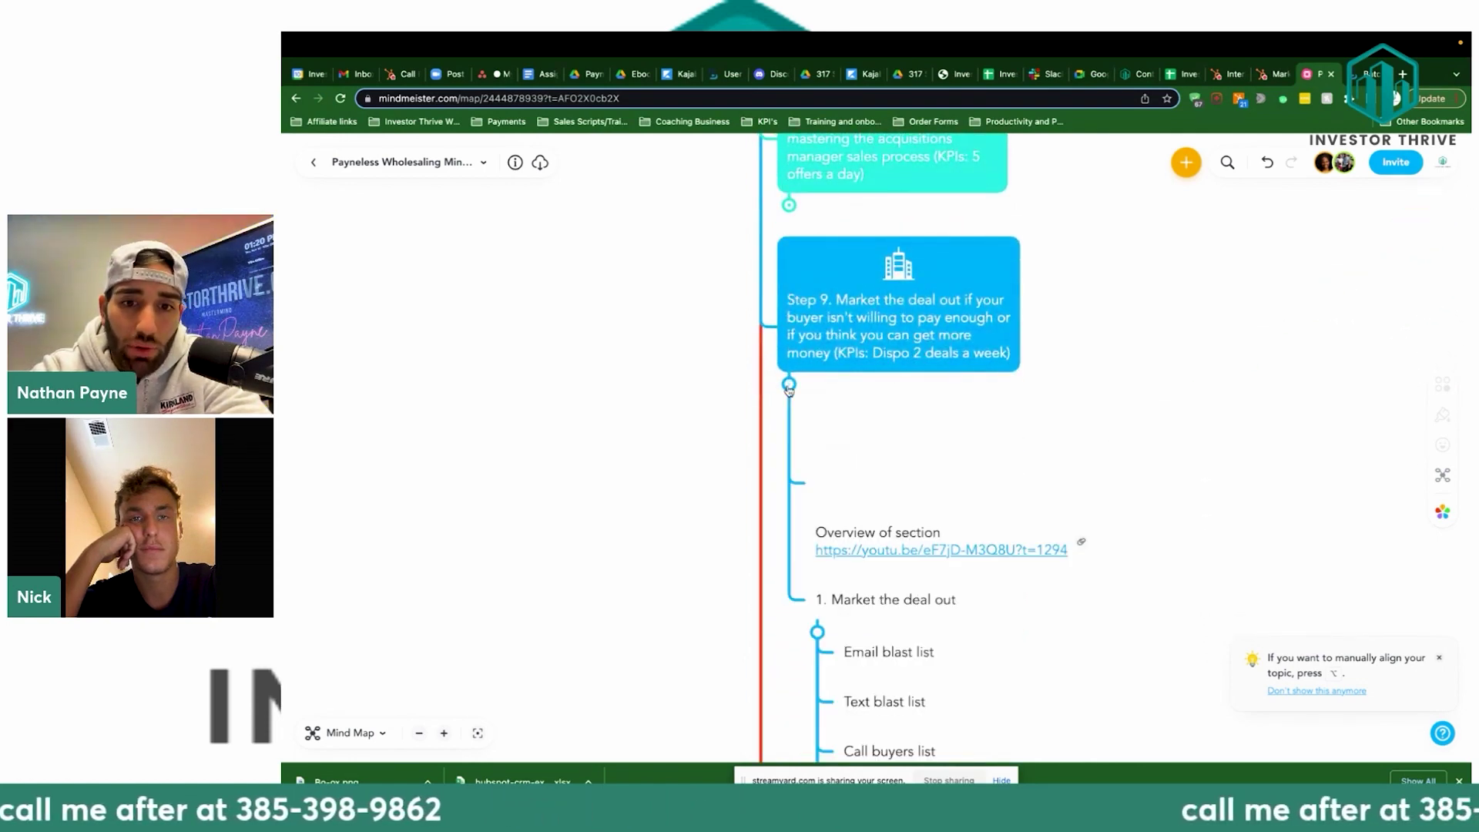
pyautogui.scroll(-5, 807, 509)
pyautogui.scroll(2, 843, 308)
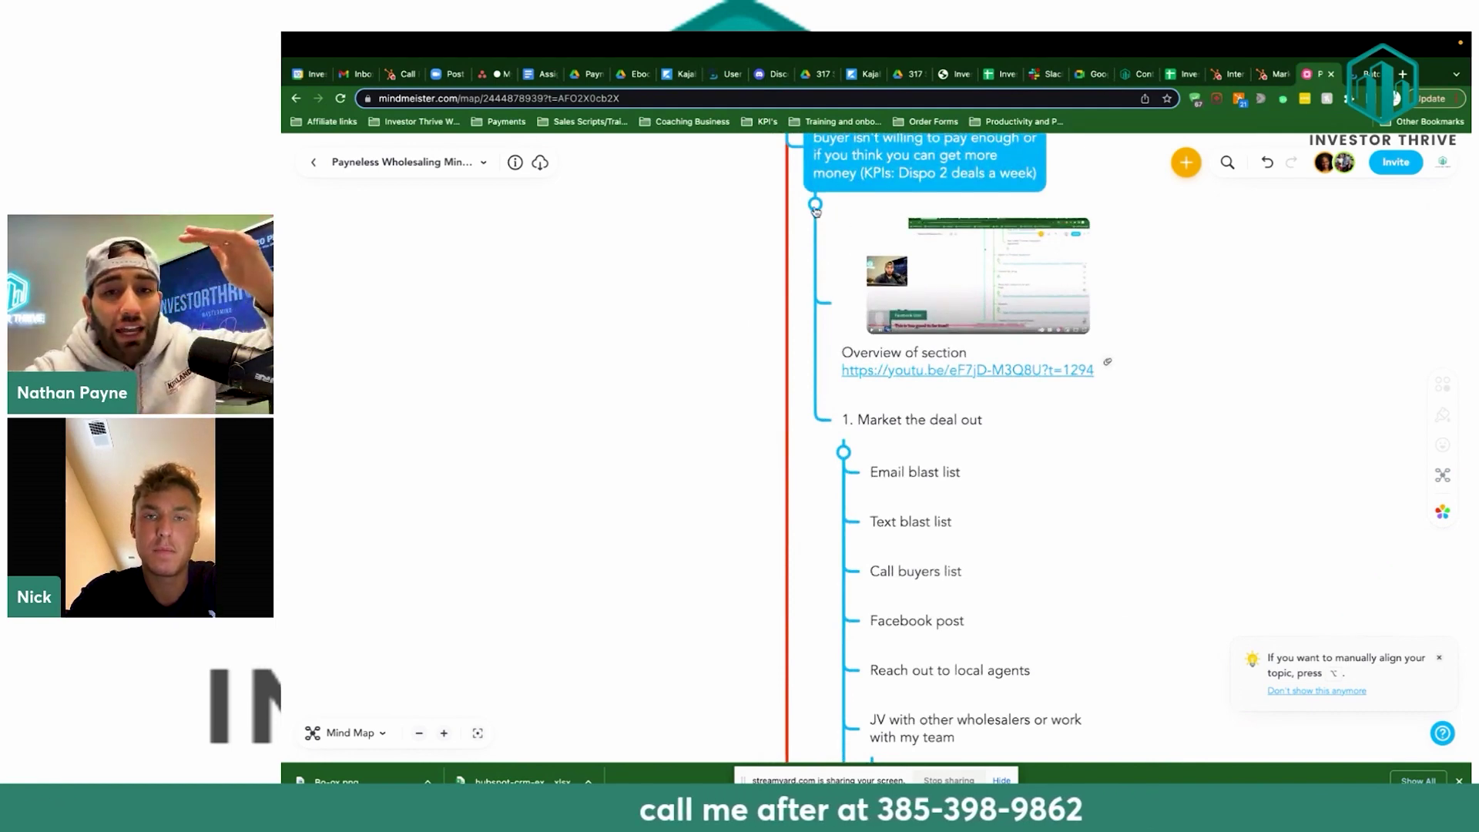
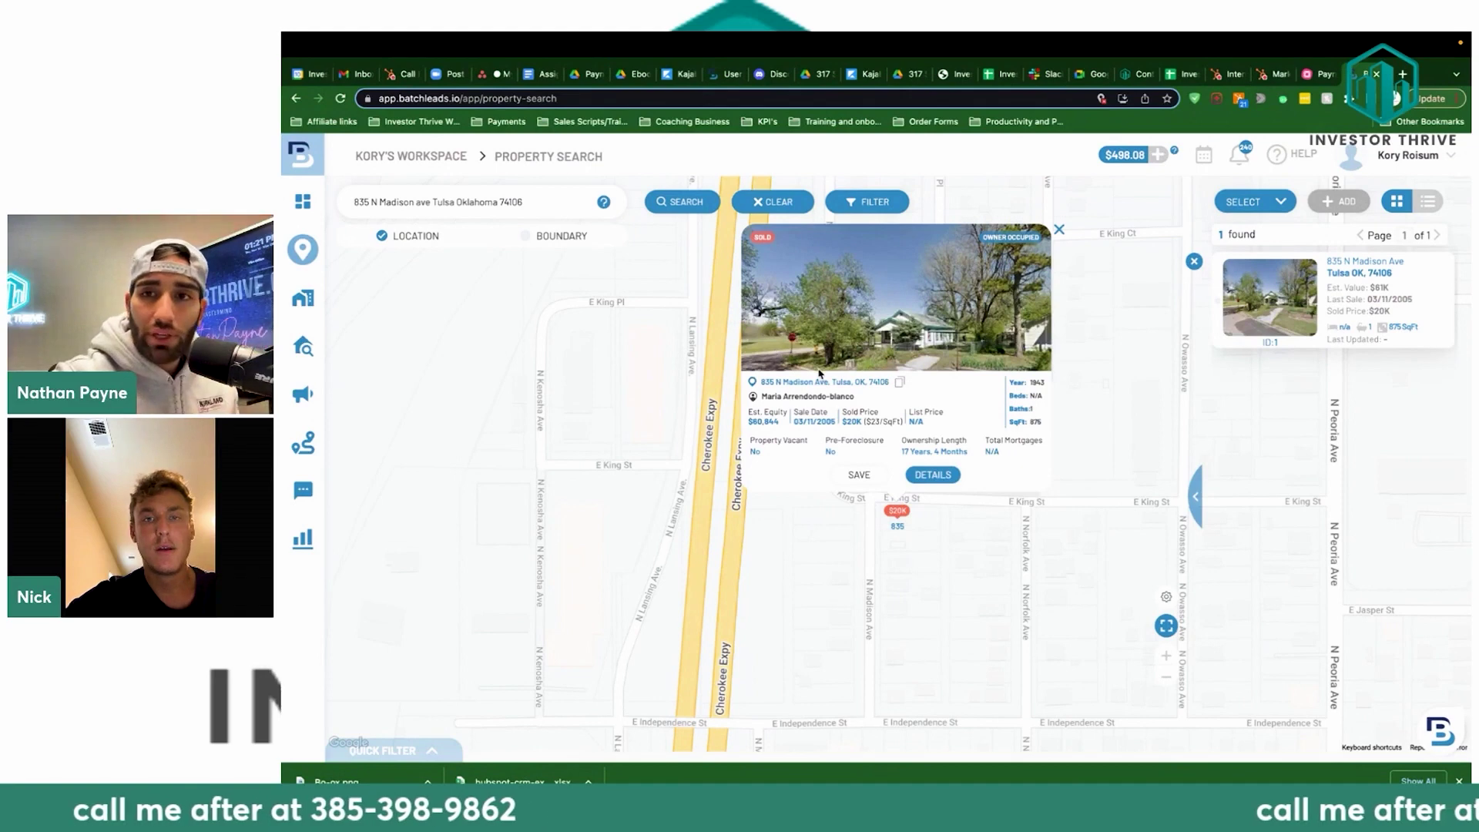
# Step: In the wholesale calculator, enter the $330,000 ARV in C6 and the $50,000 repair bid in C23
pyautogui.click(1186, 74)
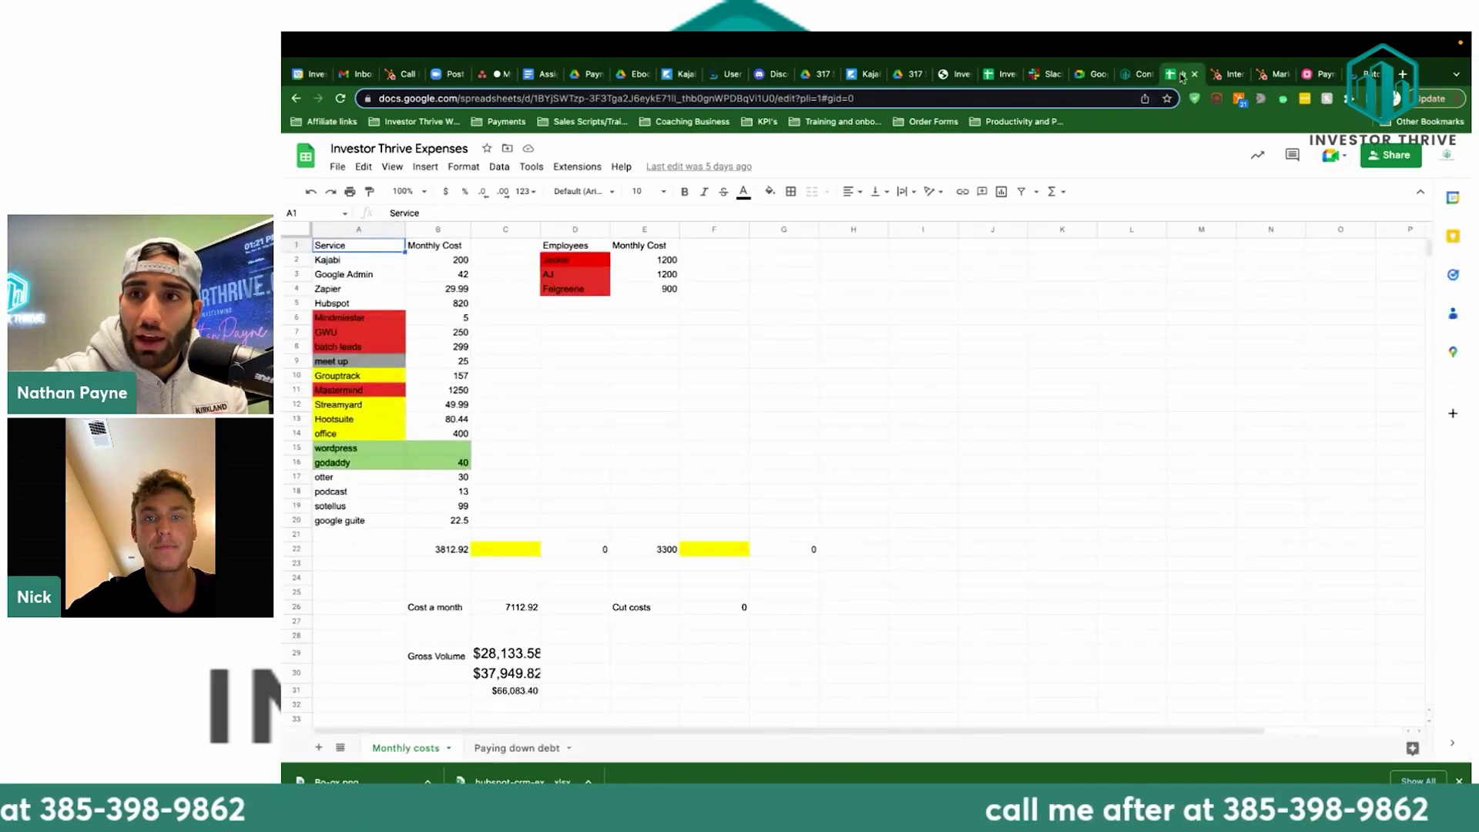
pyautogui.click(1000, 74)
pyautogui.click(732, 275)
pyautogui.write('330000')
pyautogui.press('Return')
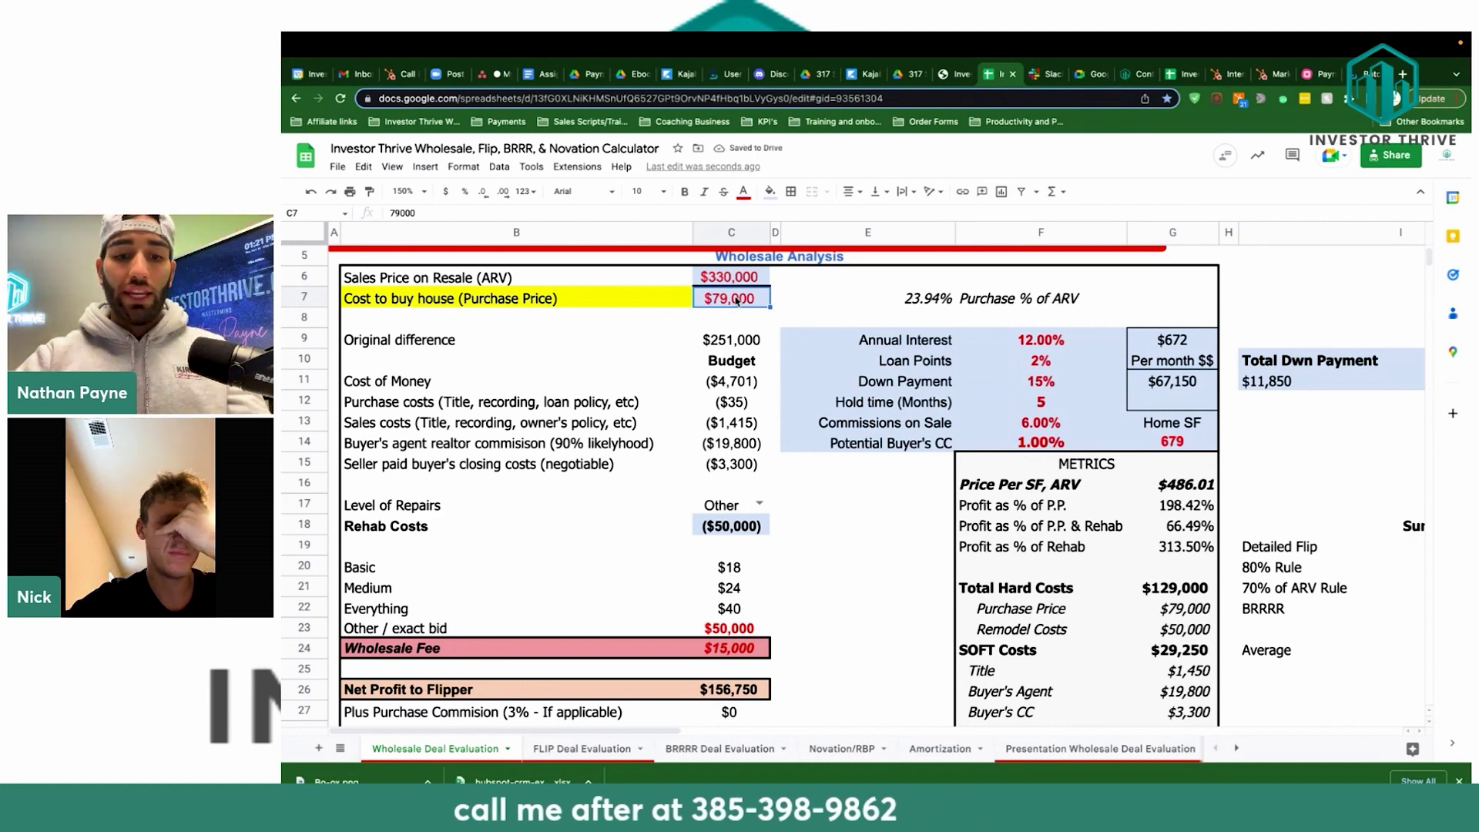
pyautogui.write('275000')
pyautogui.click(737, 631)
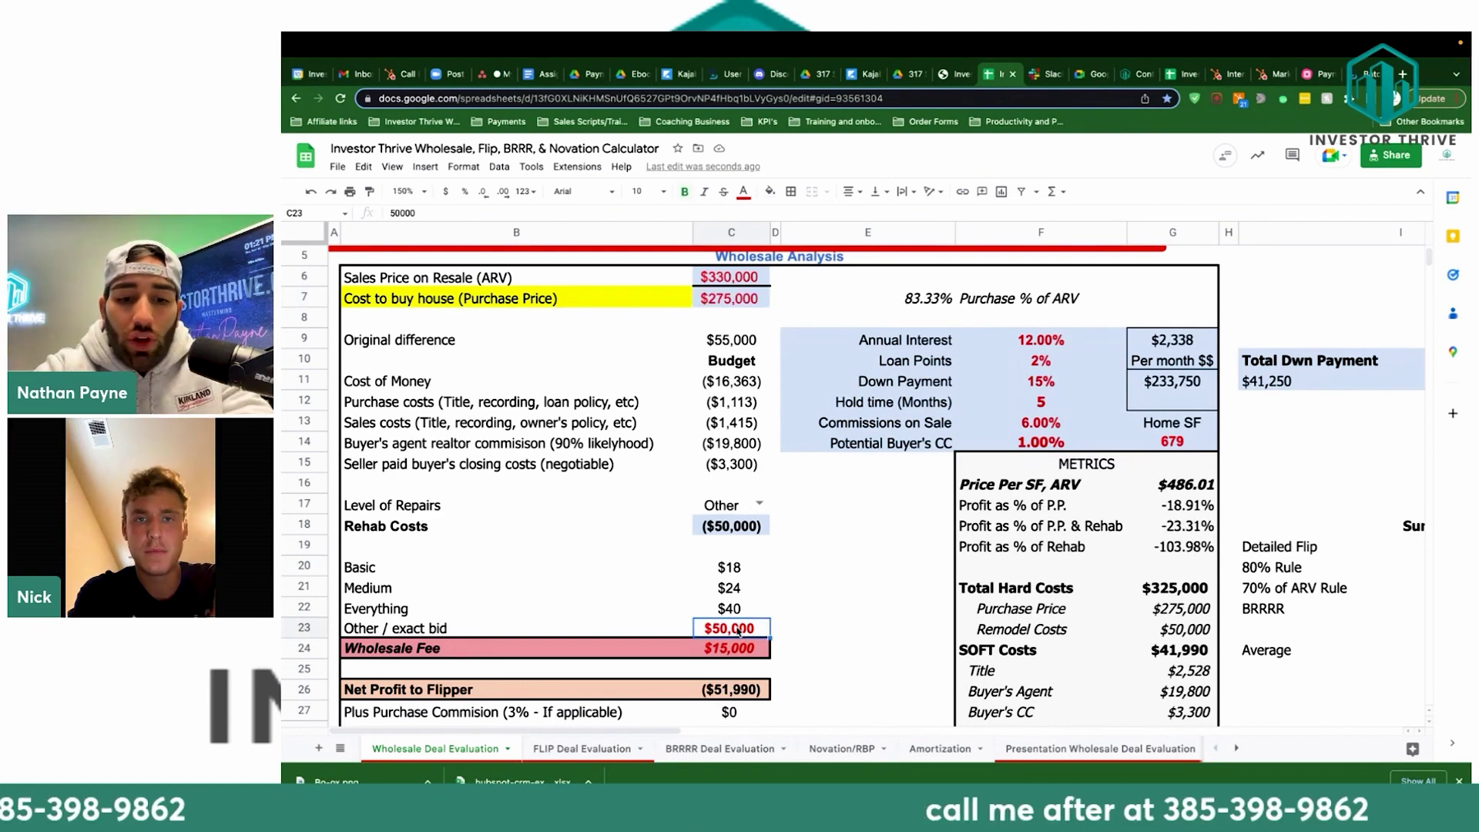
pyautogui.click(791, 631)
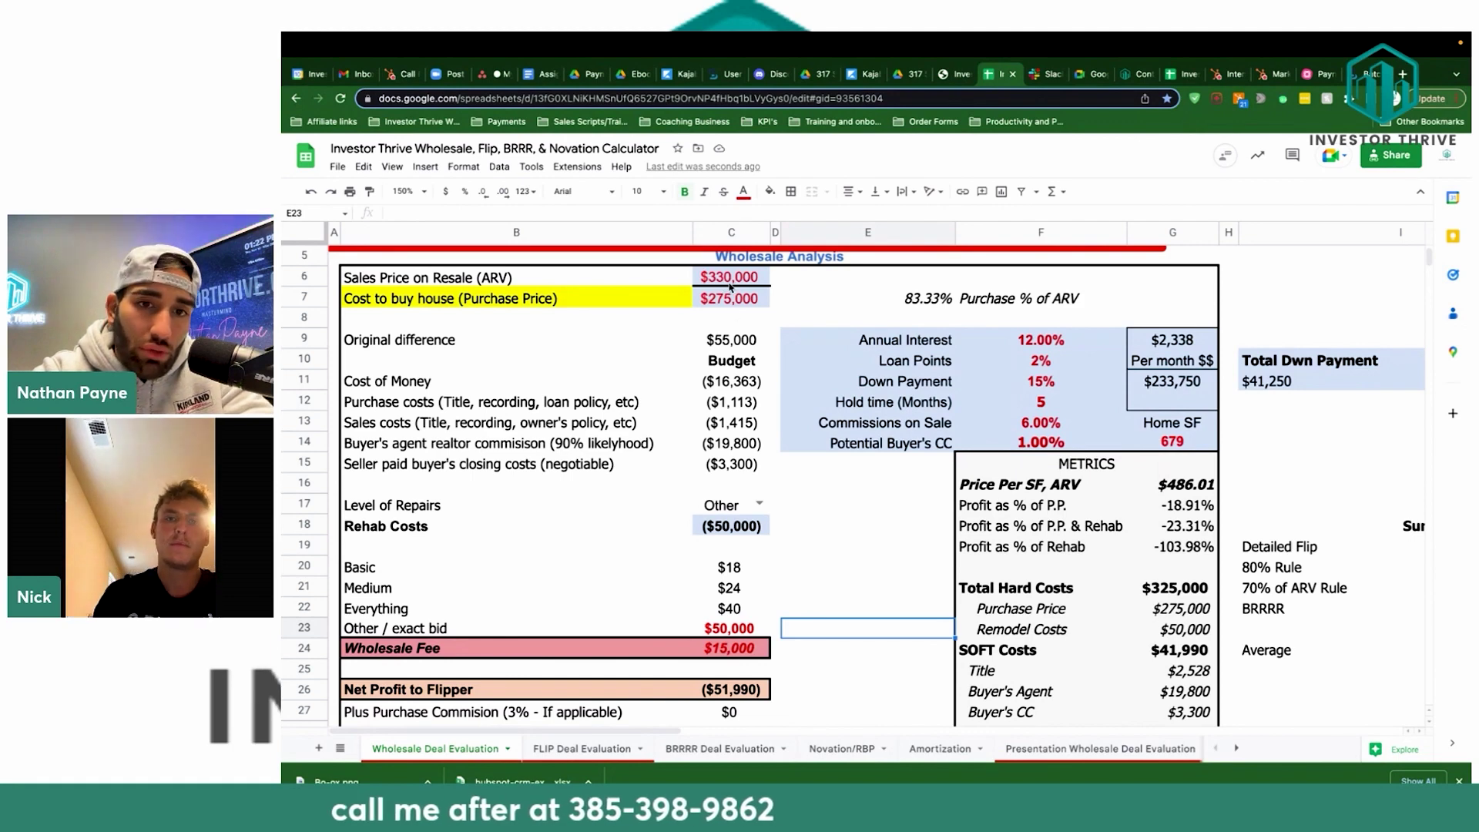
# Step: Enter the $180,000 purchase price and $19,000 wholesale fee, then check the flipper's net profit
pyautogui.click(728, 653)
pyautogui.click(751, 690)
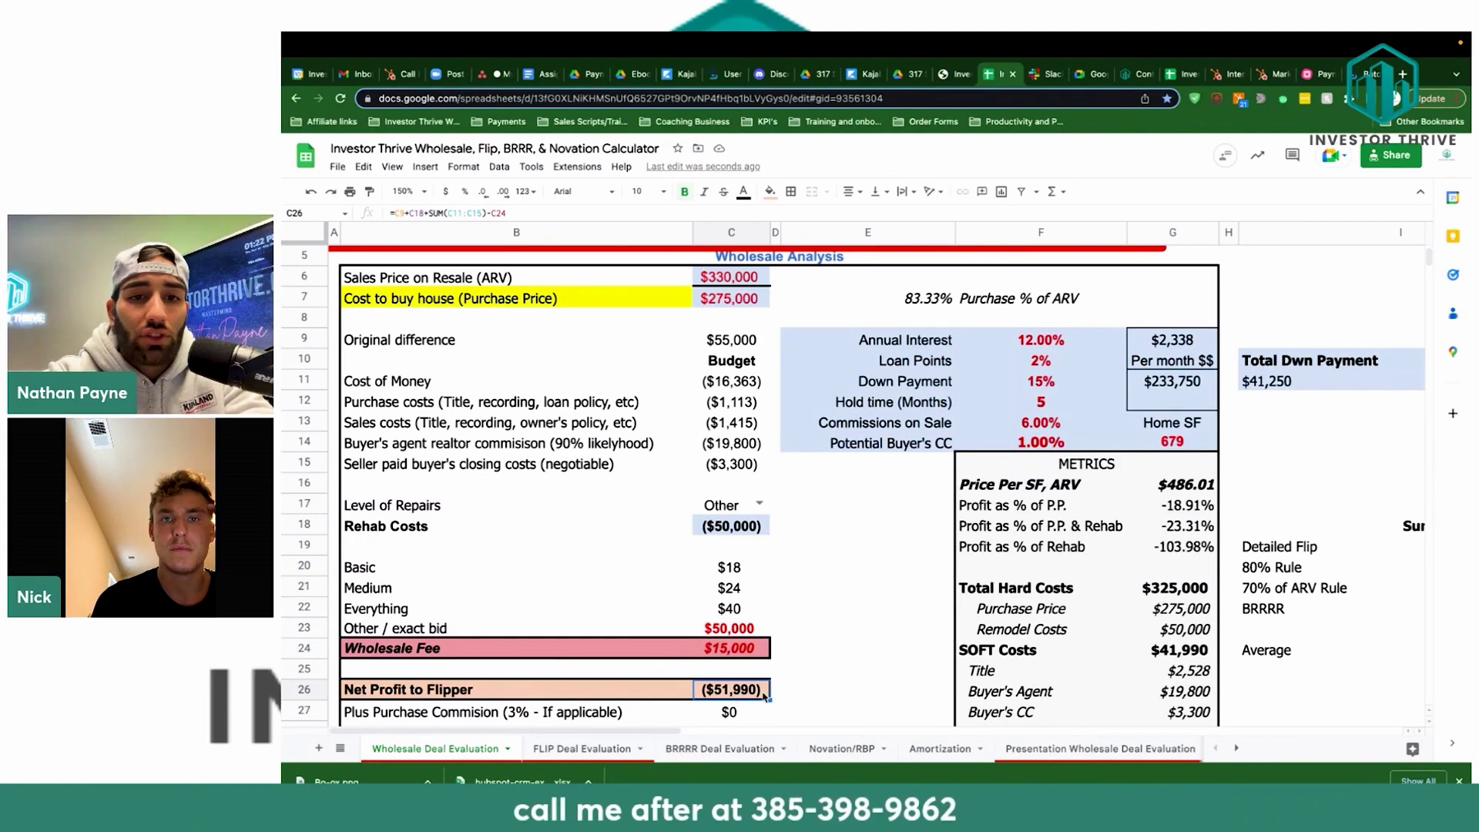
pyautogui.write('18')
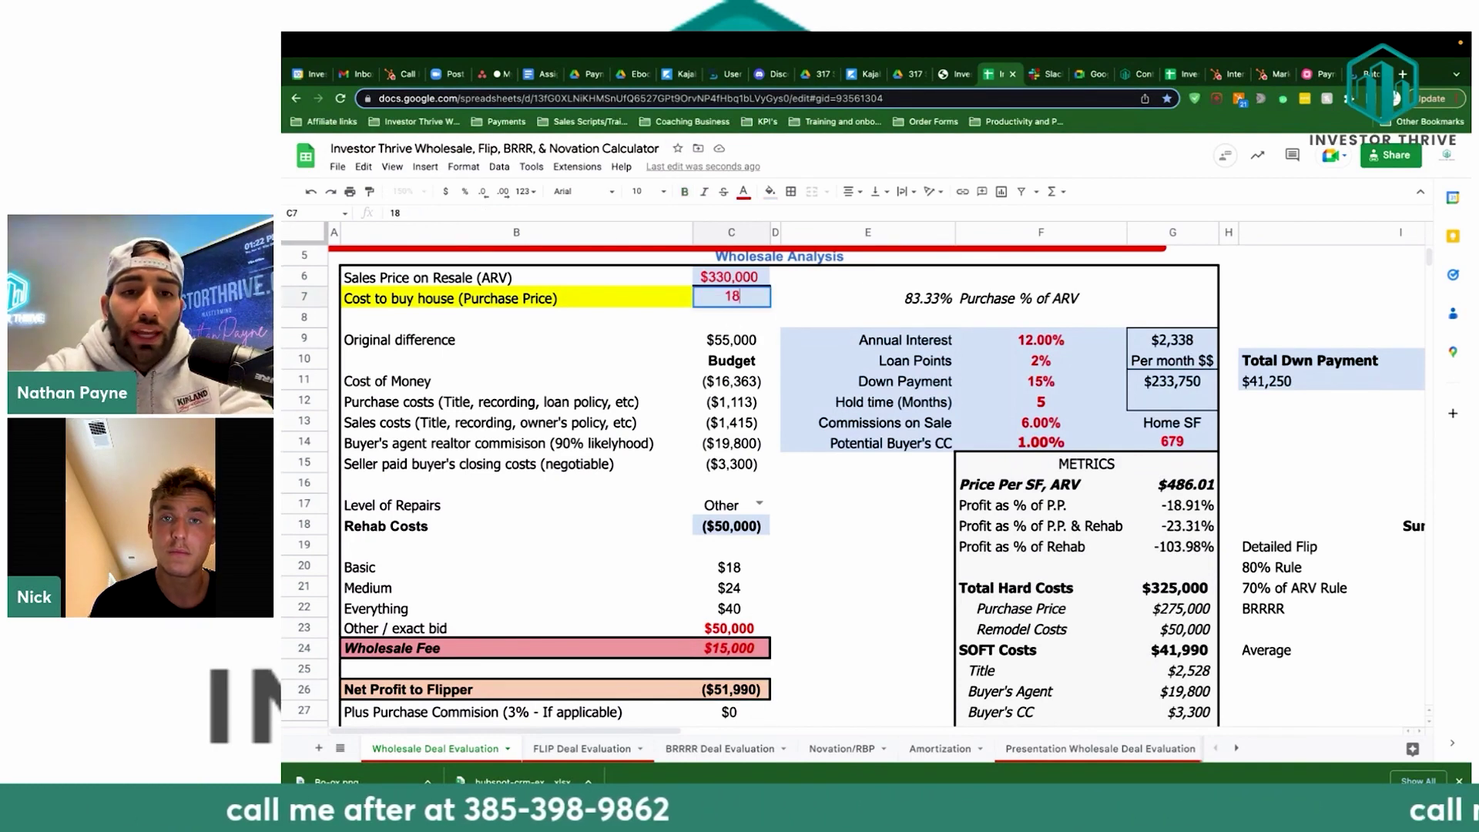
pyautogui.write('0,000')
pyautogui.press('Return')
pyautogui.click(728, 648)
pyautogui.write('19000')
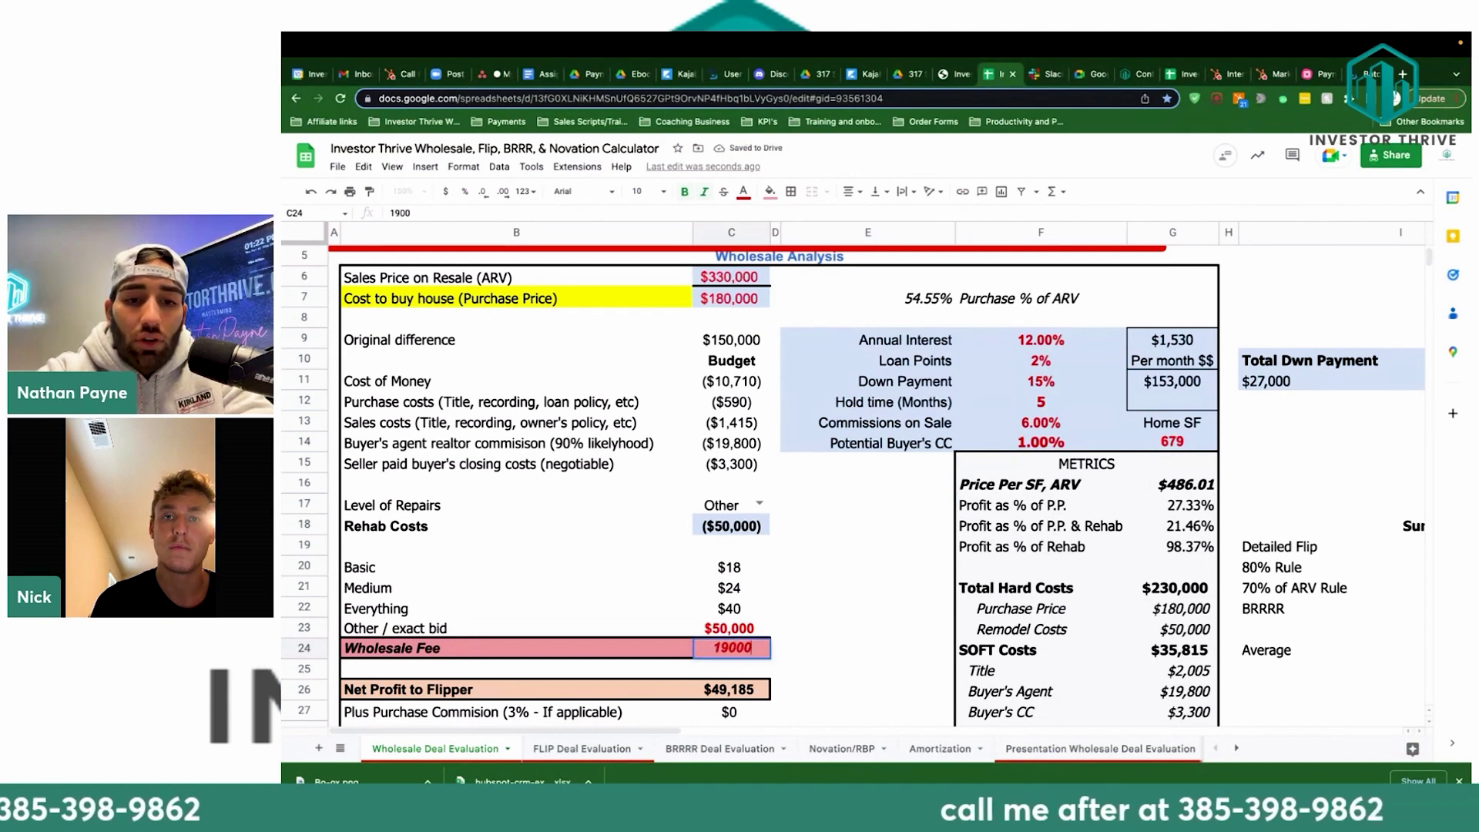
pyautogui.click(867, 689)
pyautogui.click(744, 307)
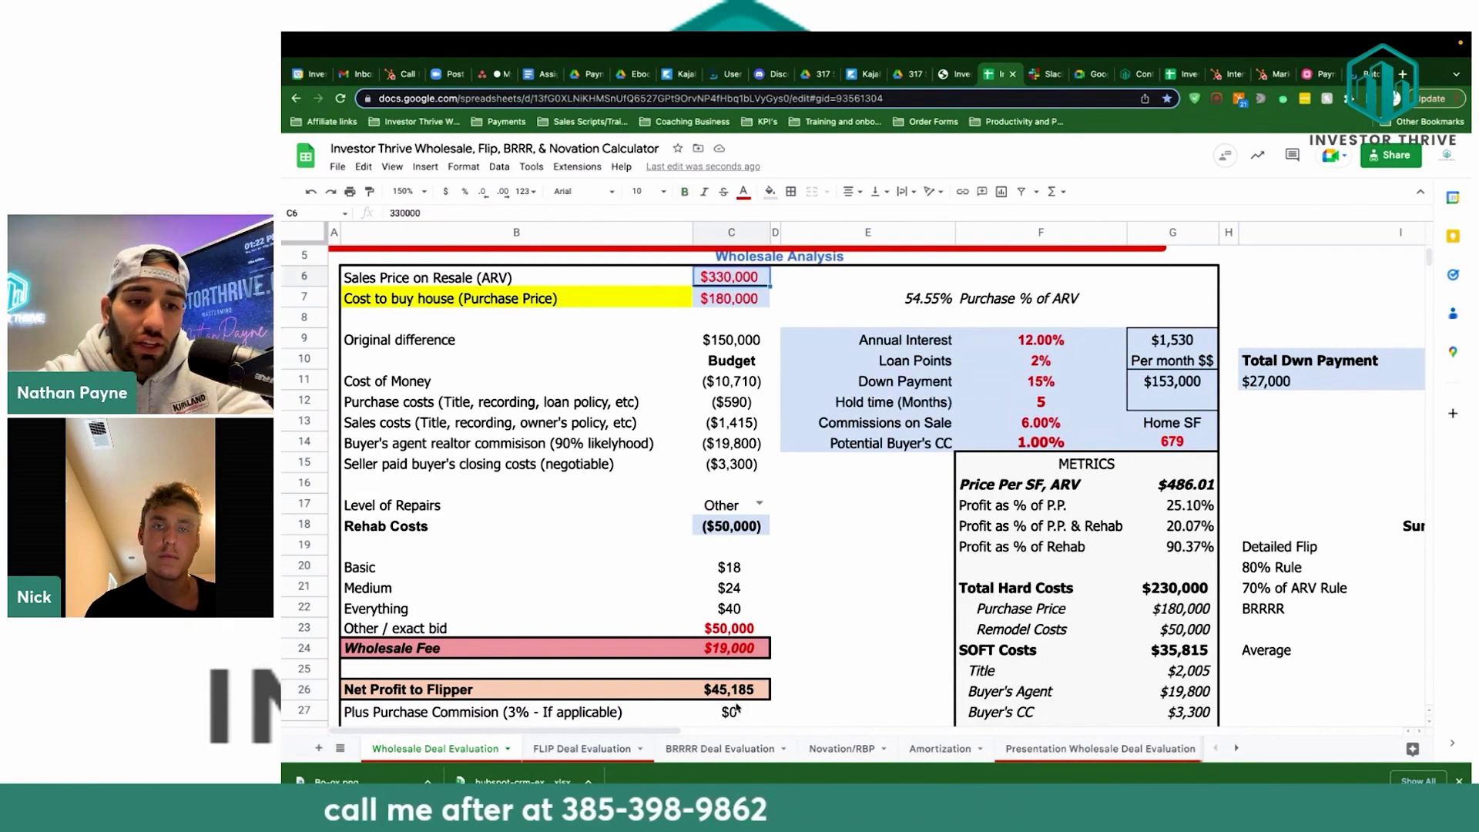
pyautogui.hotkey('ctrl', 'Left')
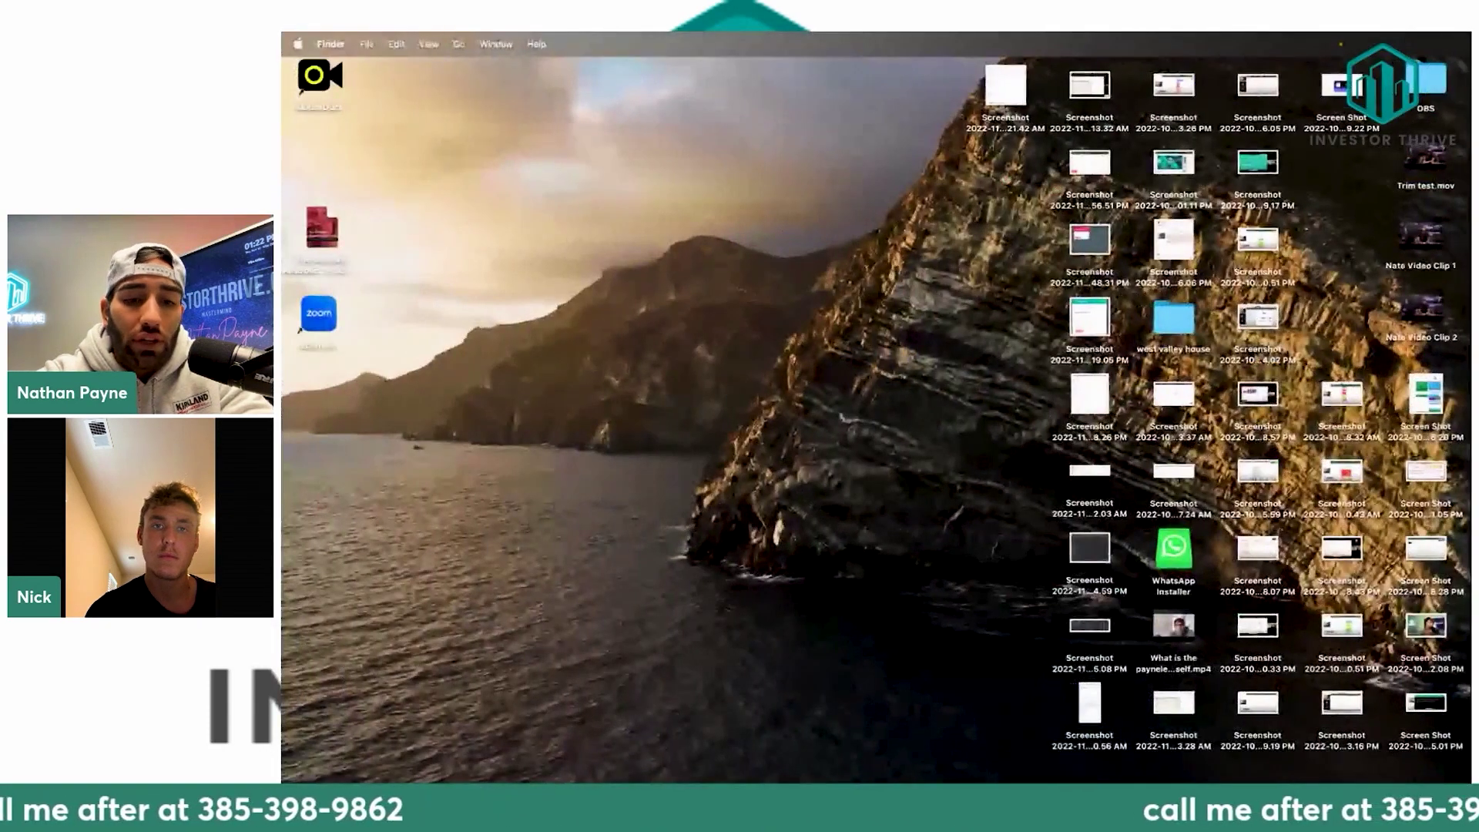
# Step: In Calculator, enter 66000, clear it, then enter 49500 for the check on the 330,000 resale price
pyautogui.moveTo(456, 774)
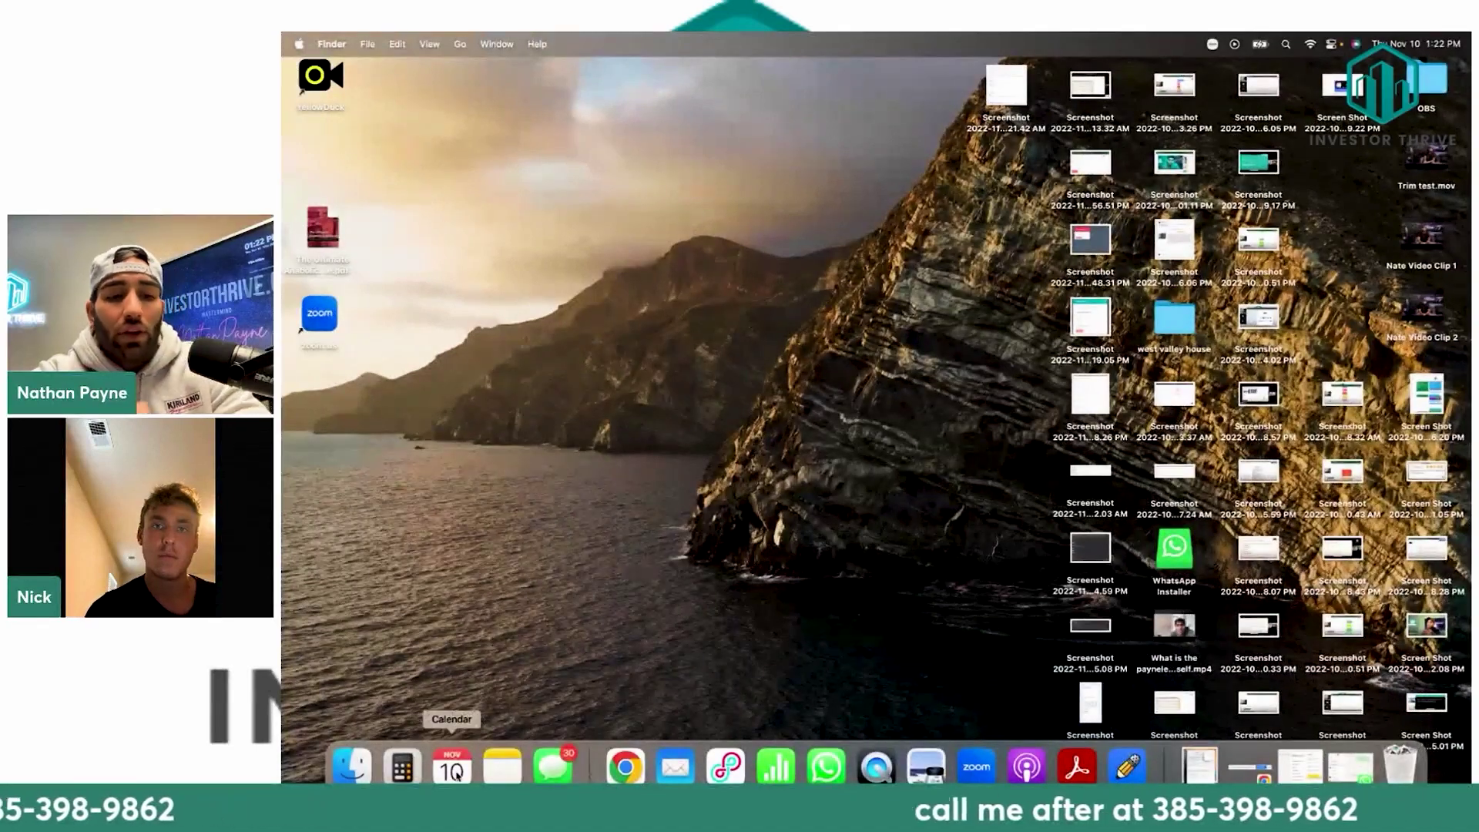
pyautogui.click(402, 767)
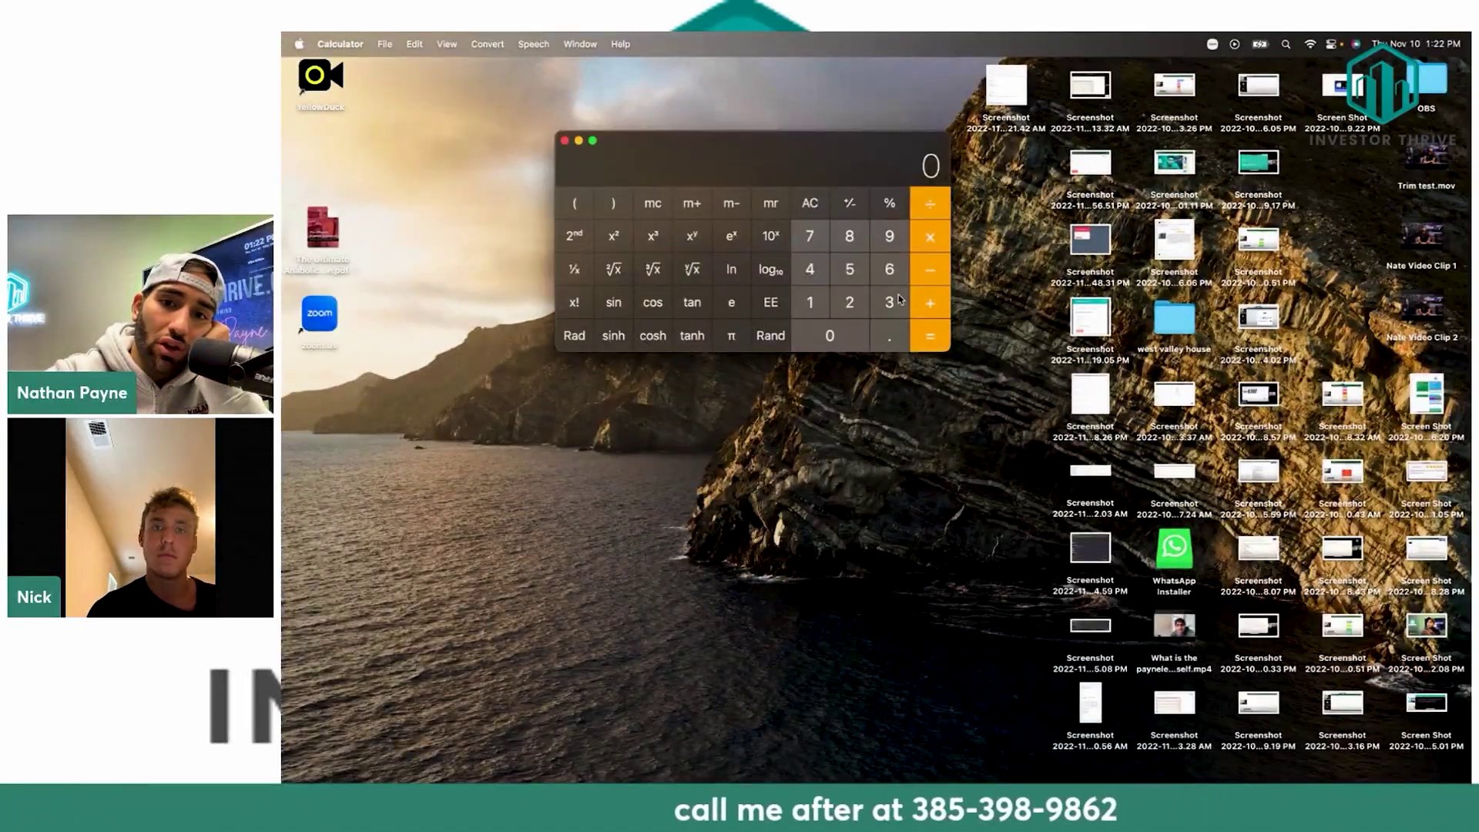
pyautogui.write('66000')
pyautogui.click(813, 204)
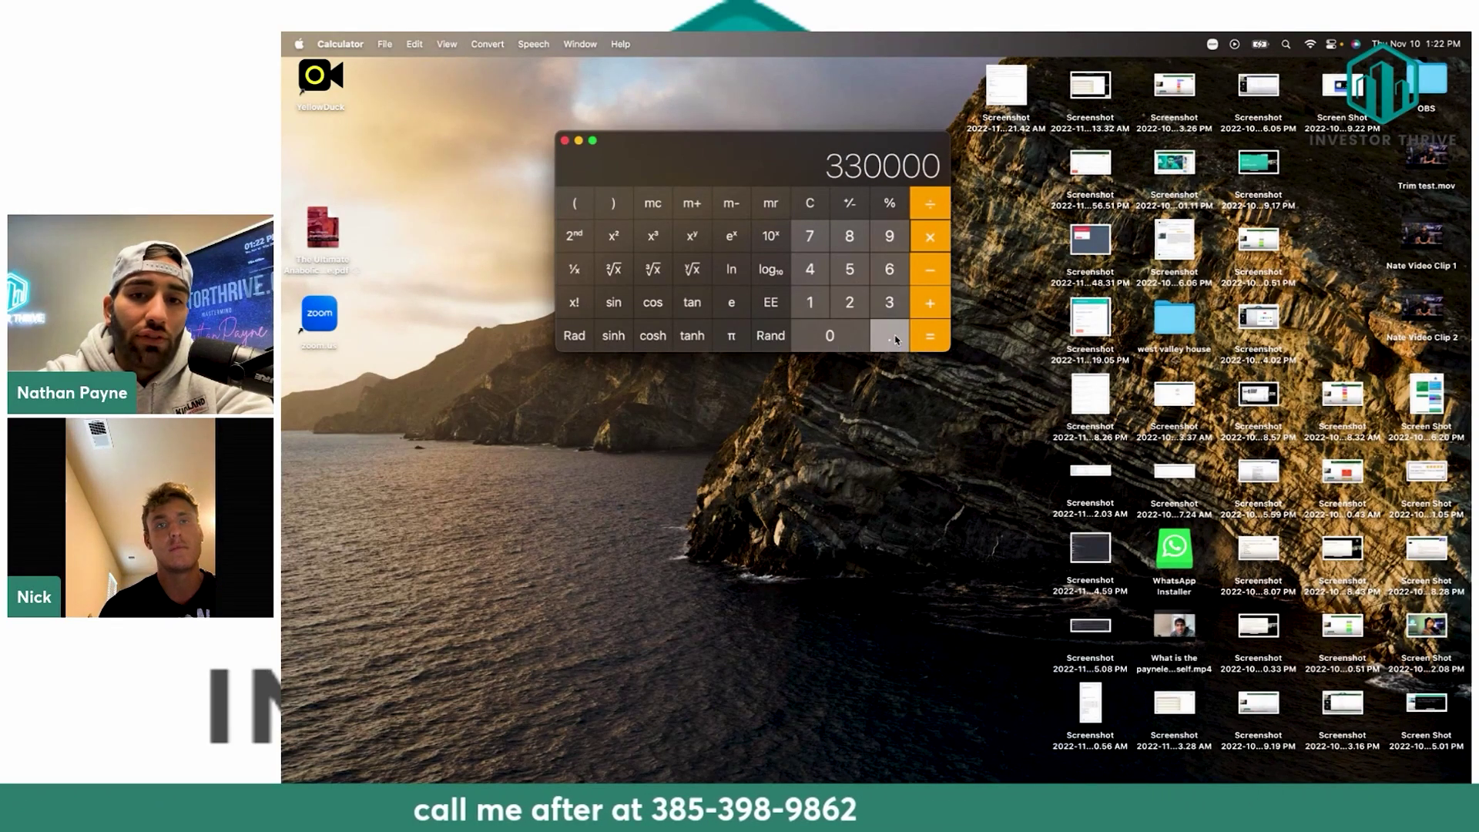
pyautogui.write('49500')
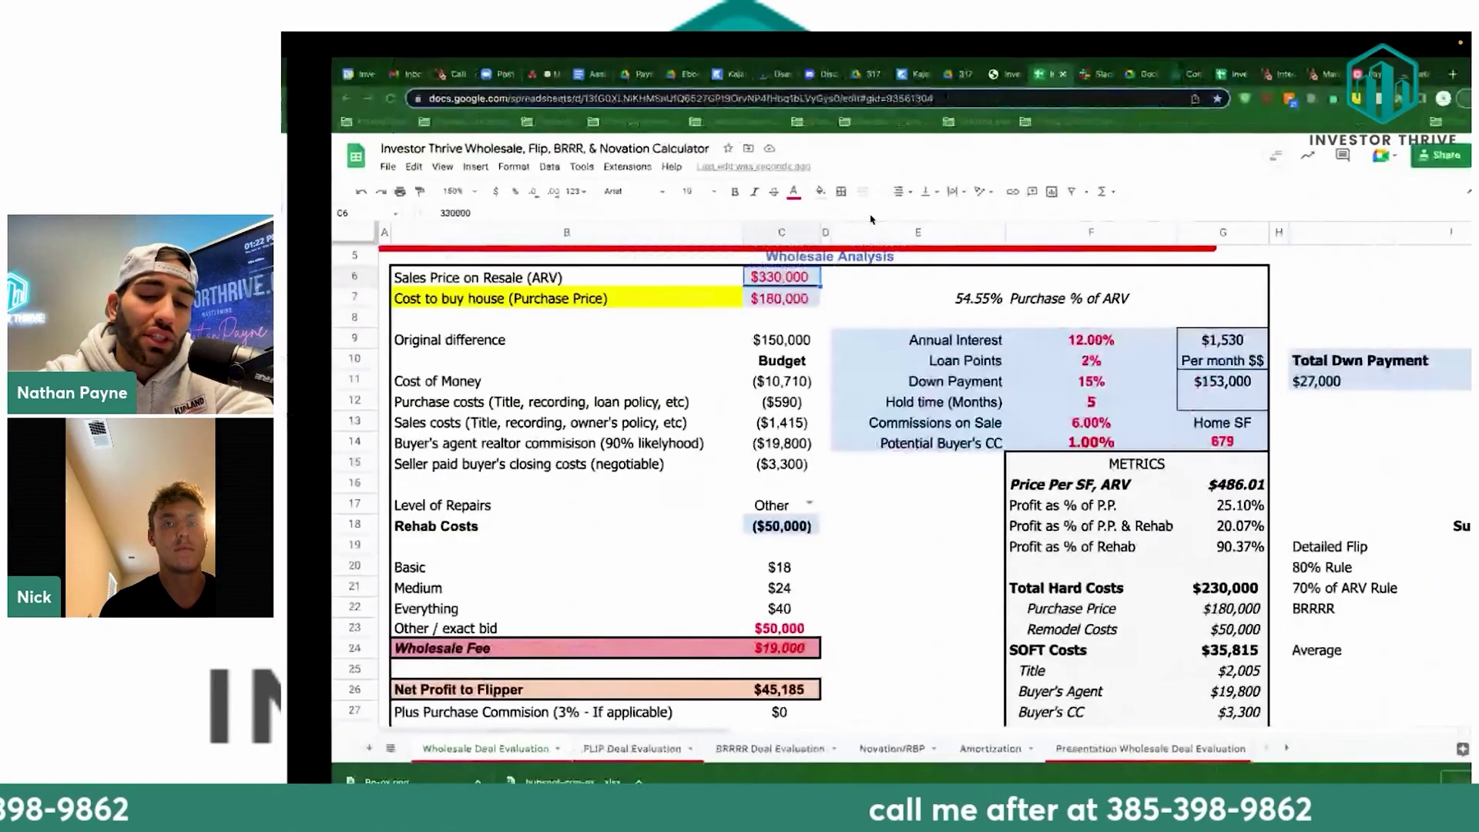
pyautogui.click(805, 690)
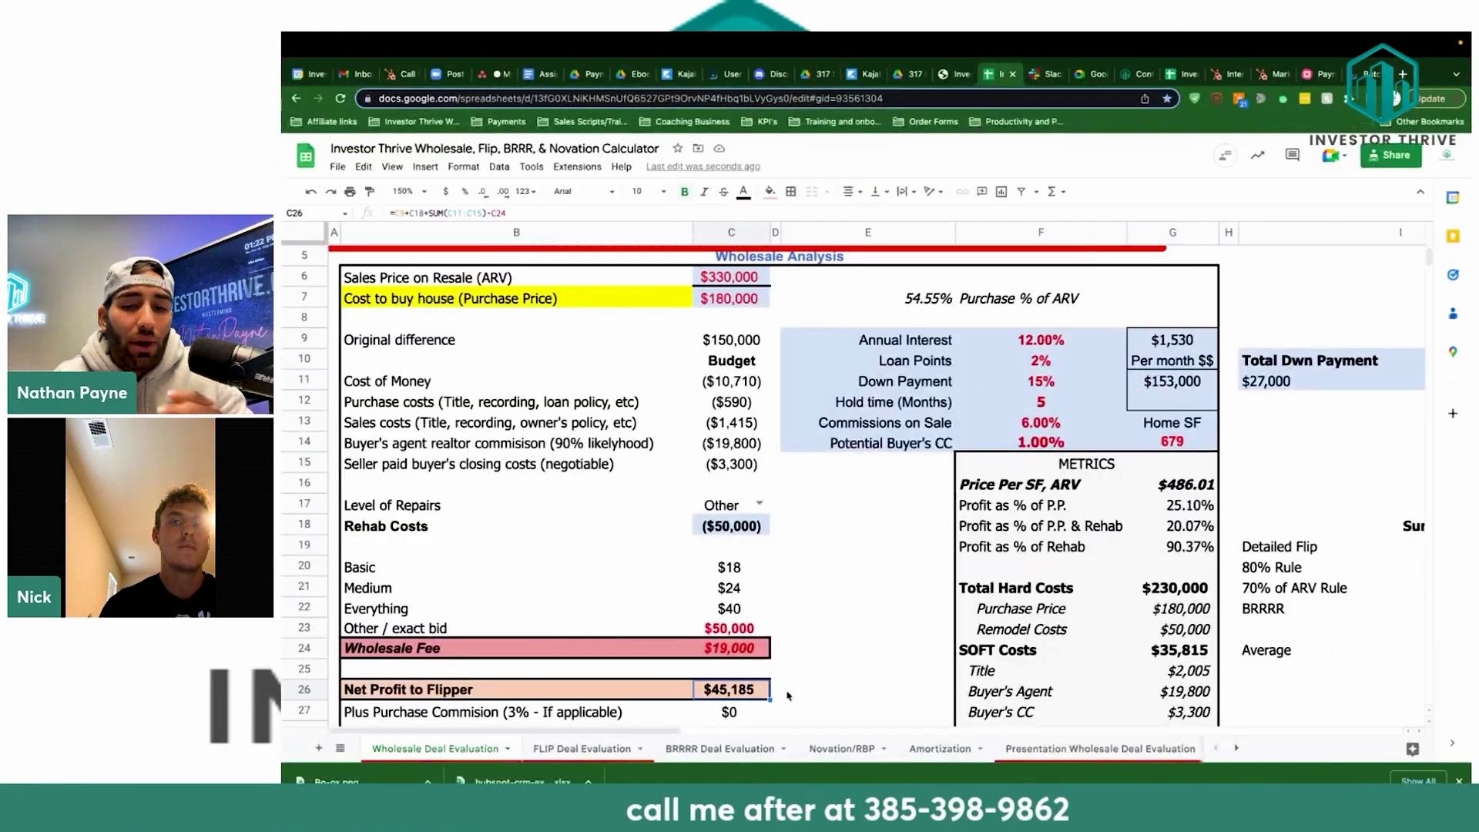
pyautogui.click(743, 649)
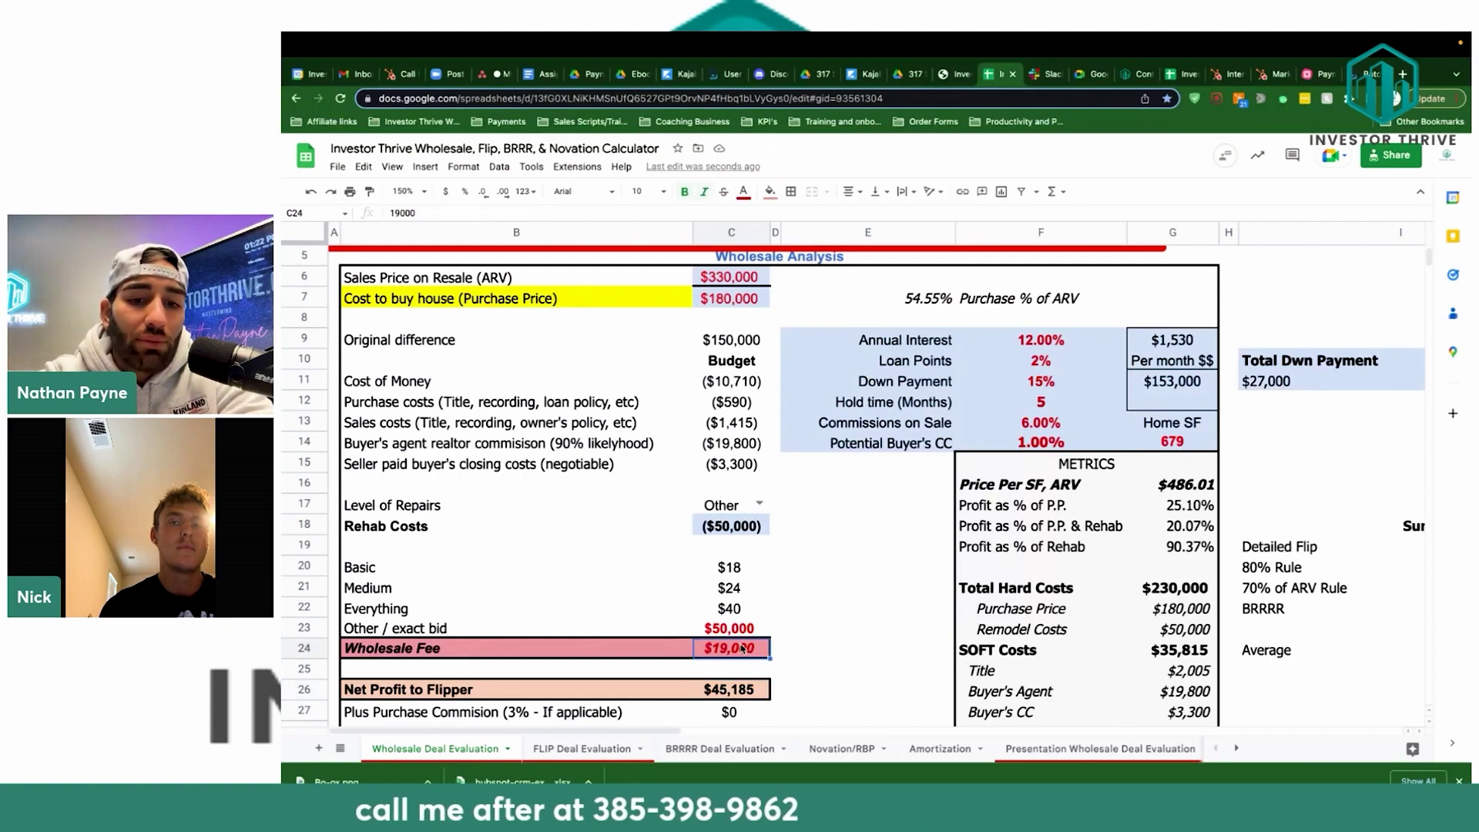
pyautogui.click(729, 298)
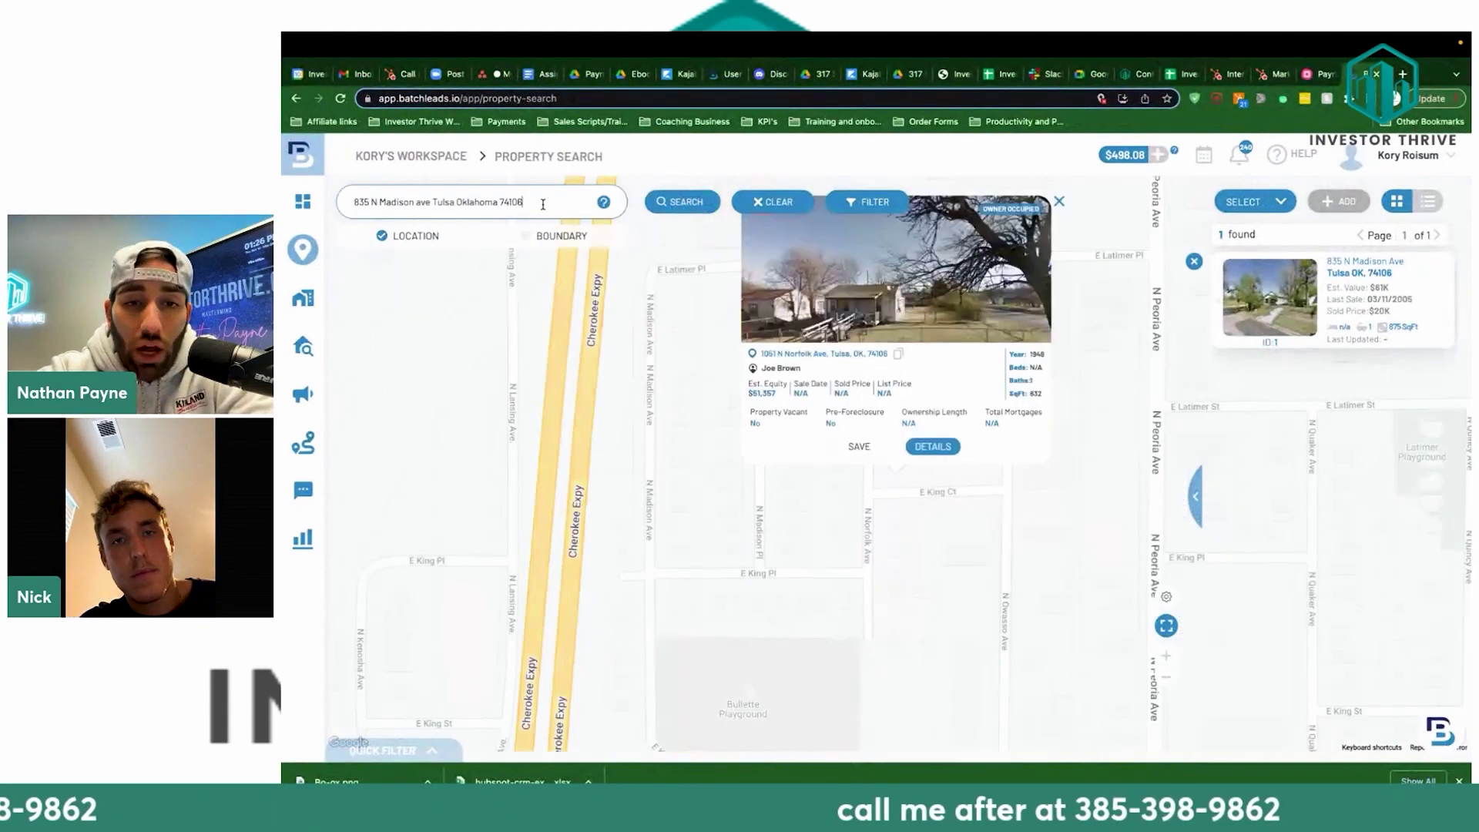
pyautogui.click(543, 204)
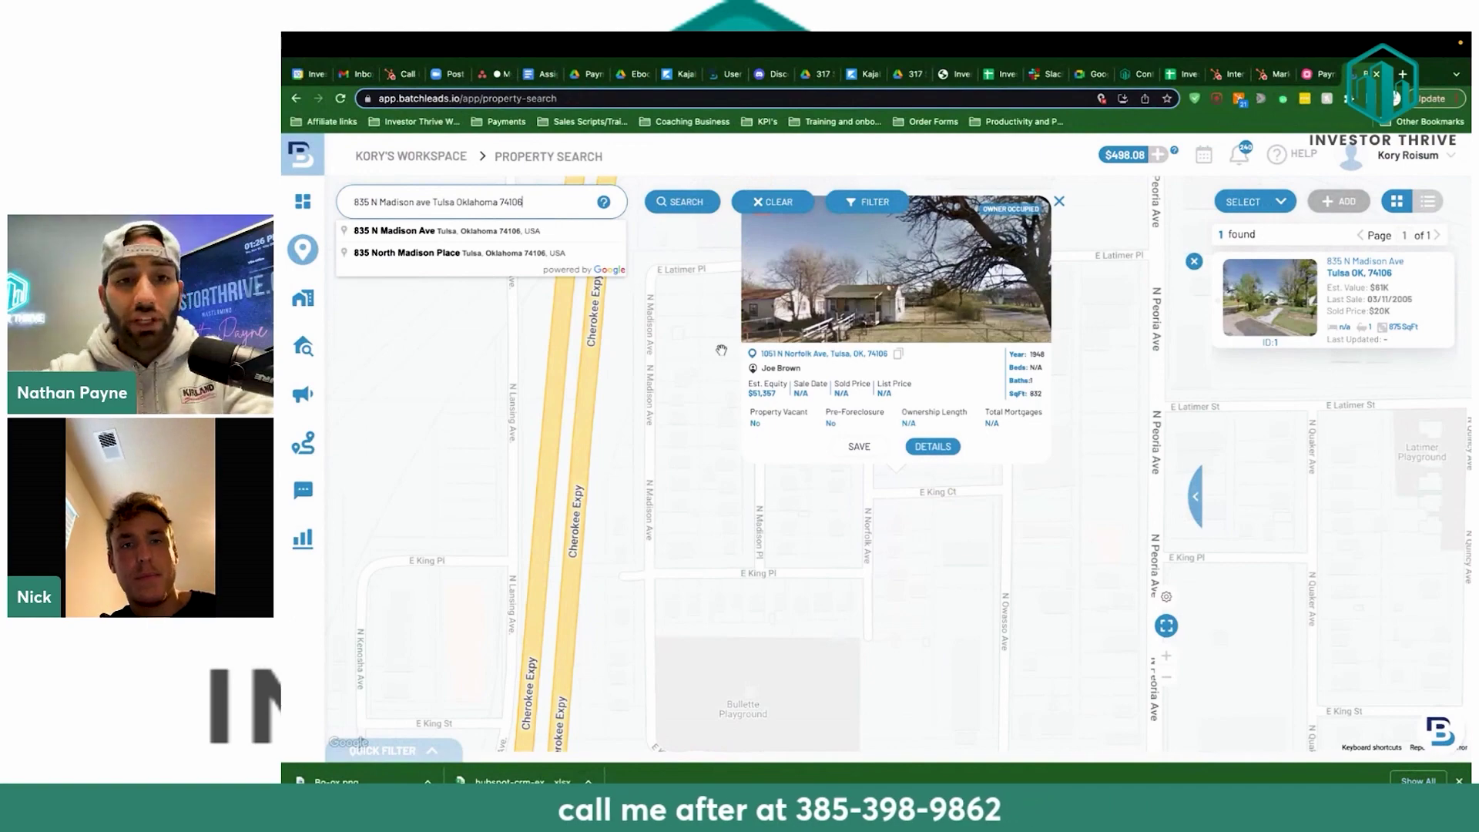
pyautogui.click(923, 448)
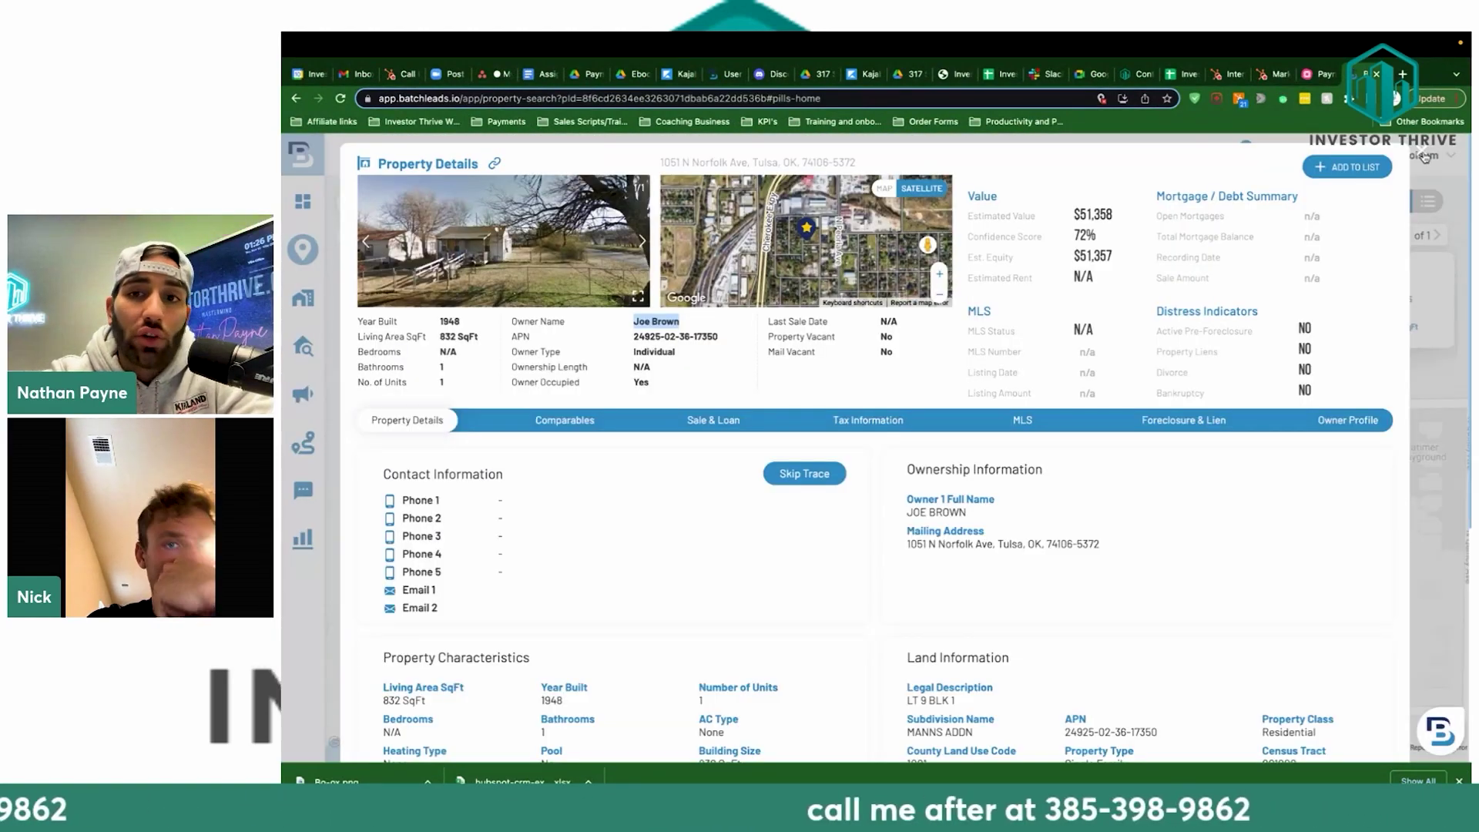
pyautogui.moveTo(1117, 220); pyautogui.dragTo(1073, 215)
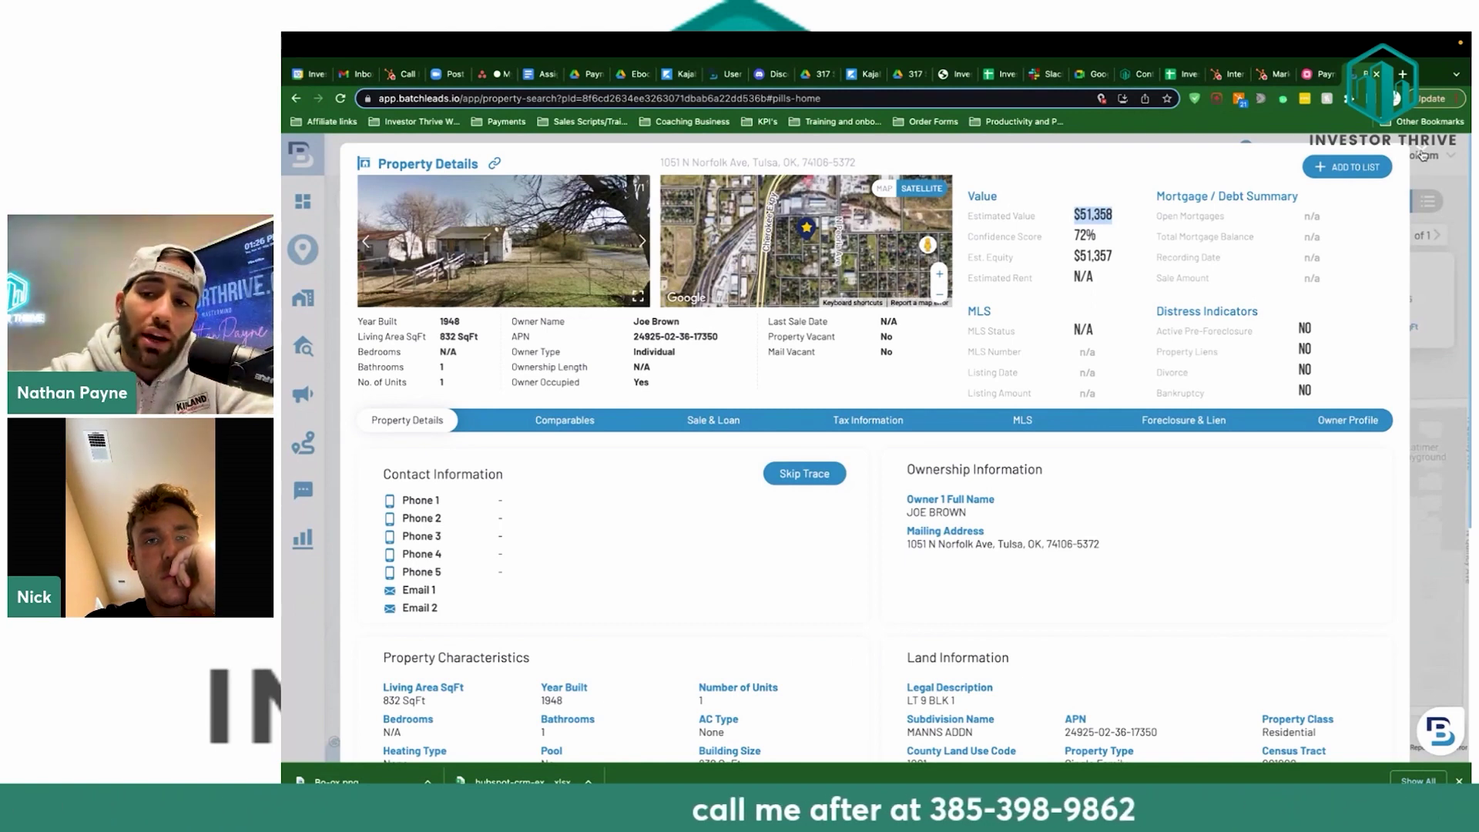
pyautogui.click(1423, 155)
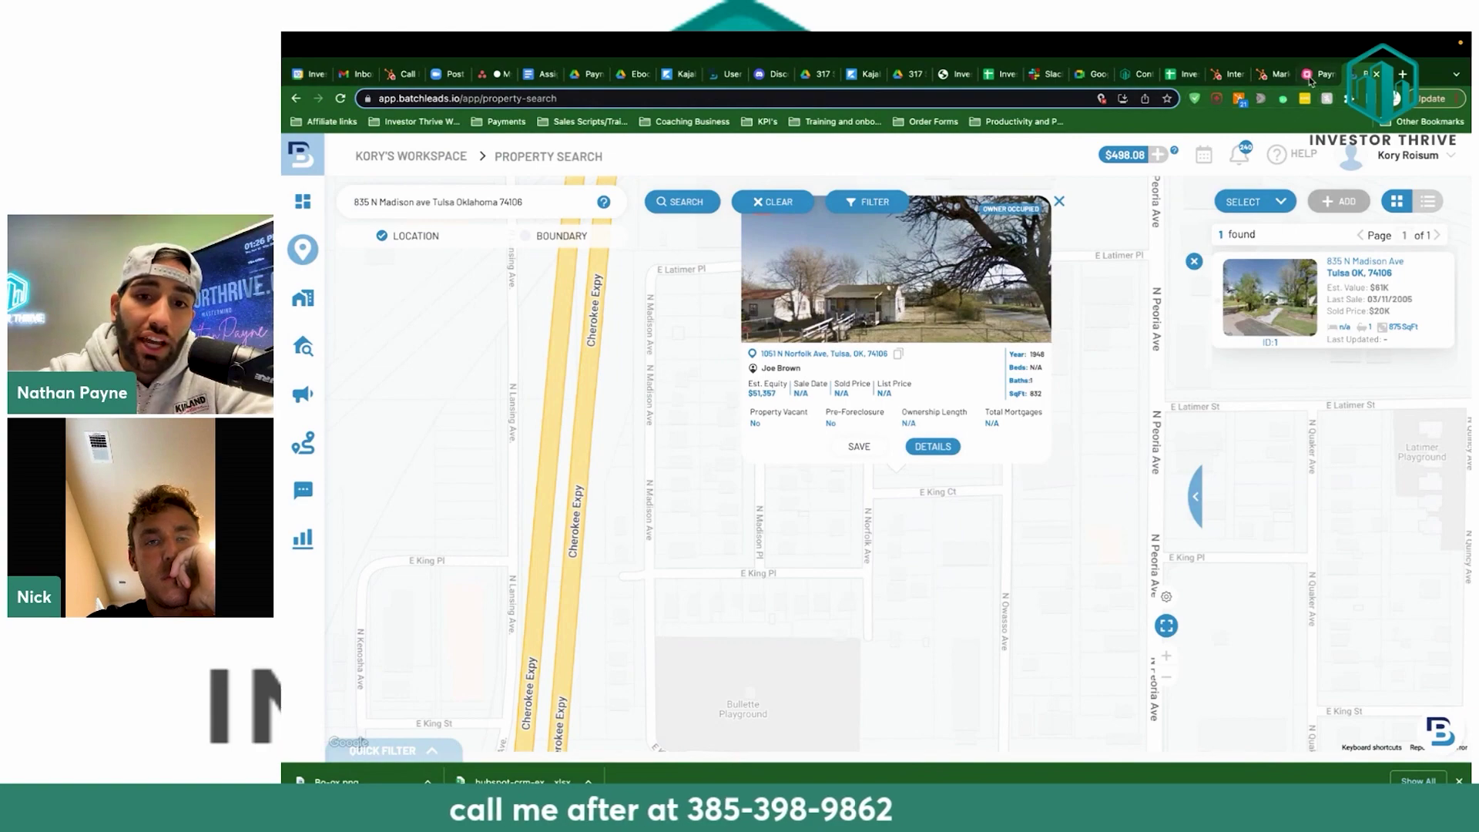
# Step: Look over the Payneless Wholesaling mind map and the Assignment contract tab
pyautogui.click(1310, 75)
pyautogui.scroll(5, 876, 429)
pyautogui.scroll(-5, 876, 435)
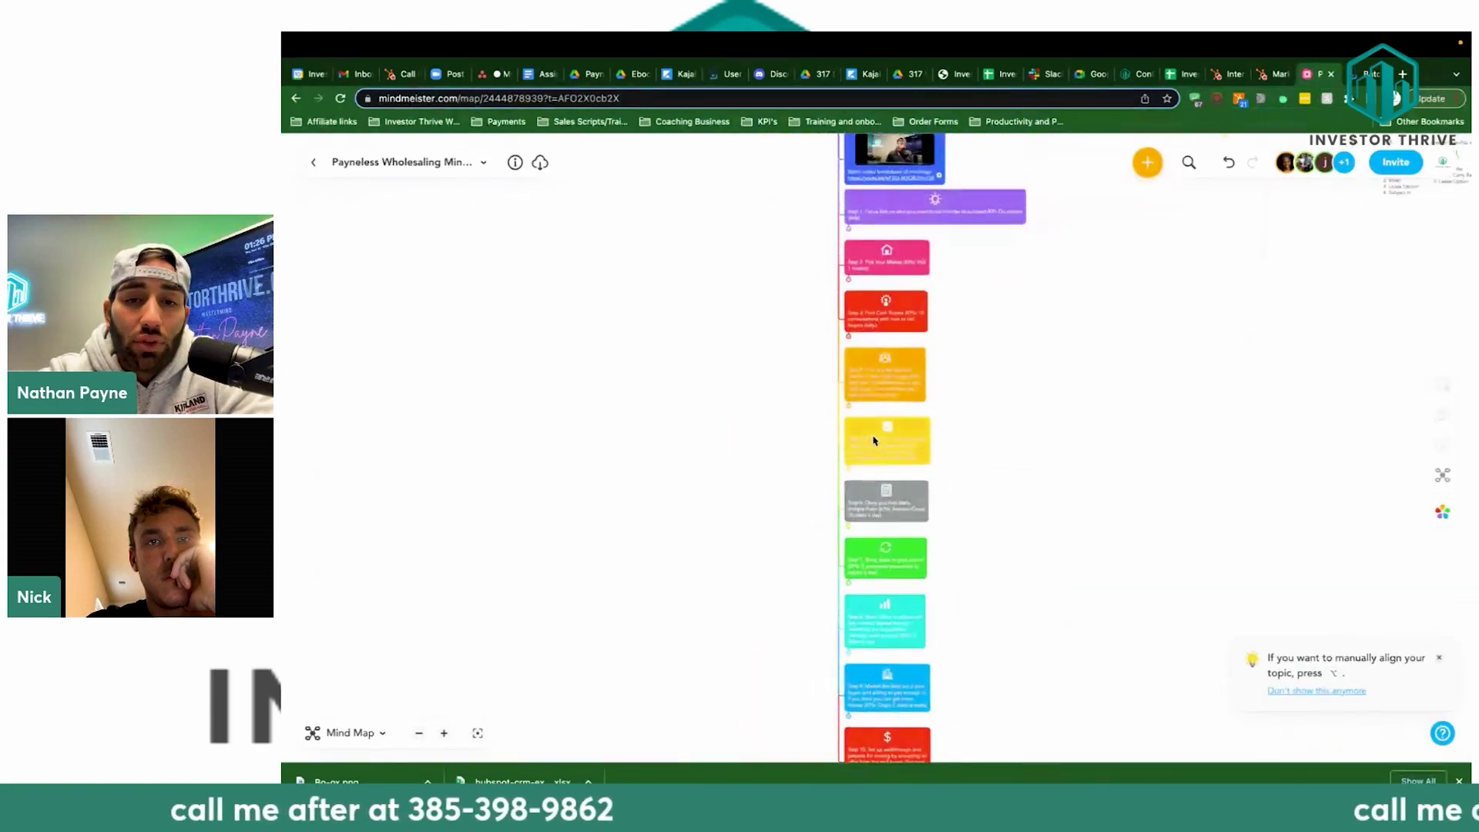
pyautogui.scroll(5, 874, 441)
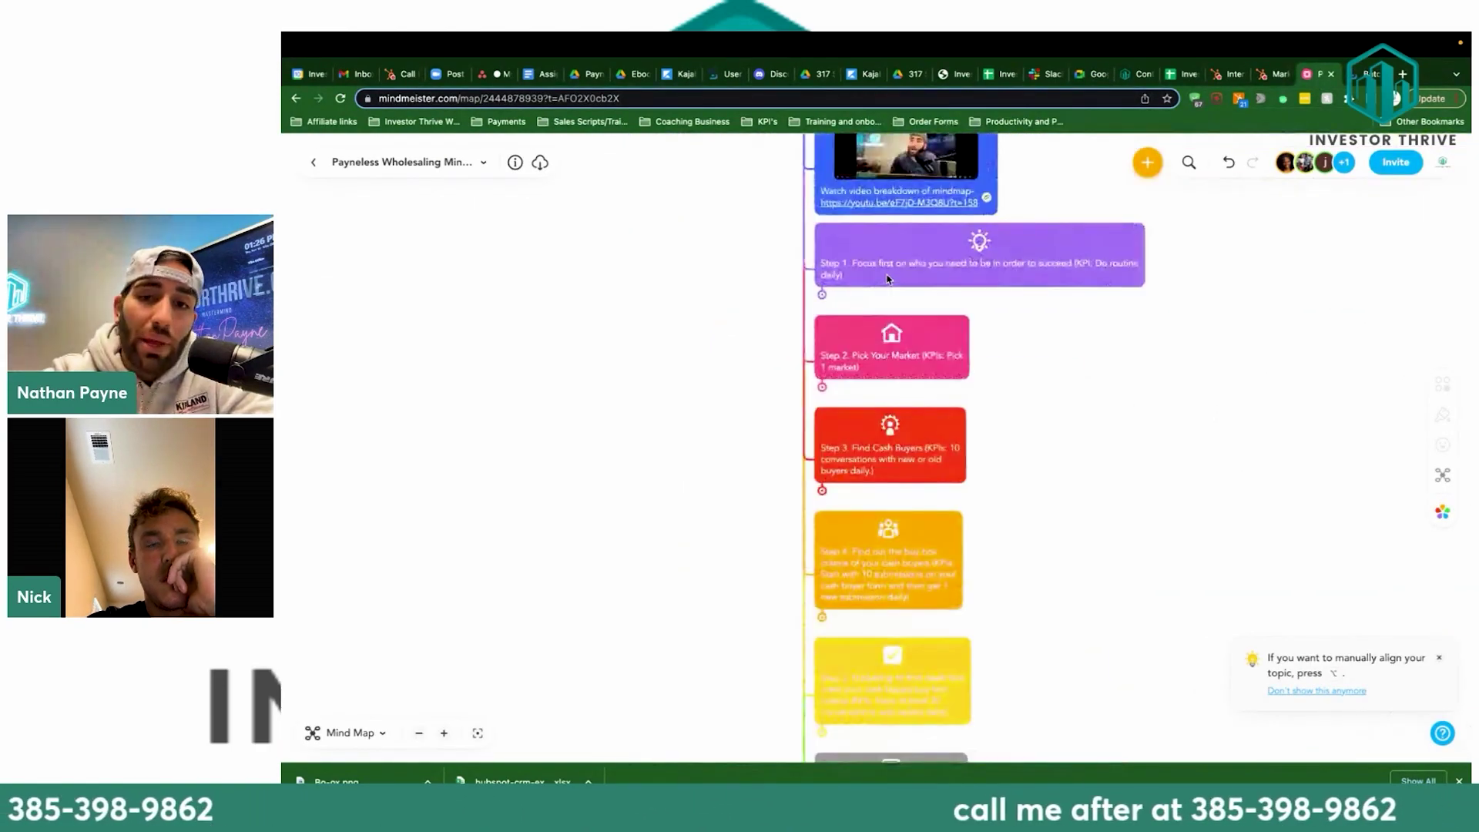
pyautogui.scroll(3, 1098, 296)
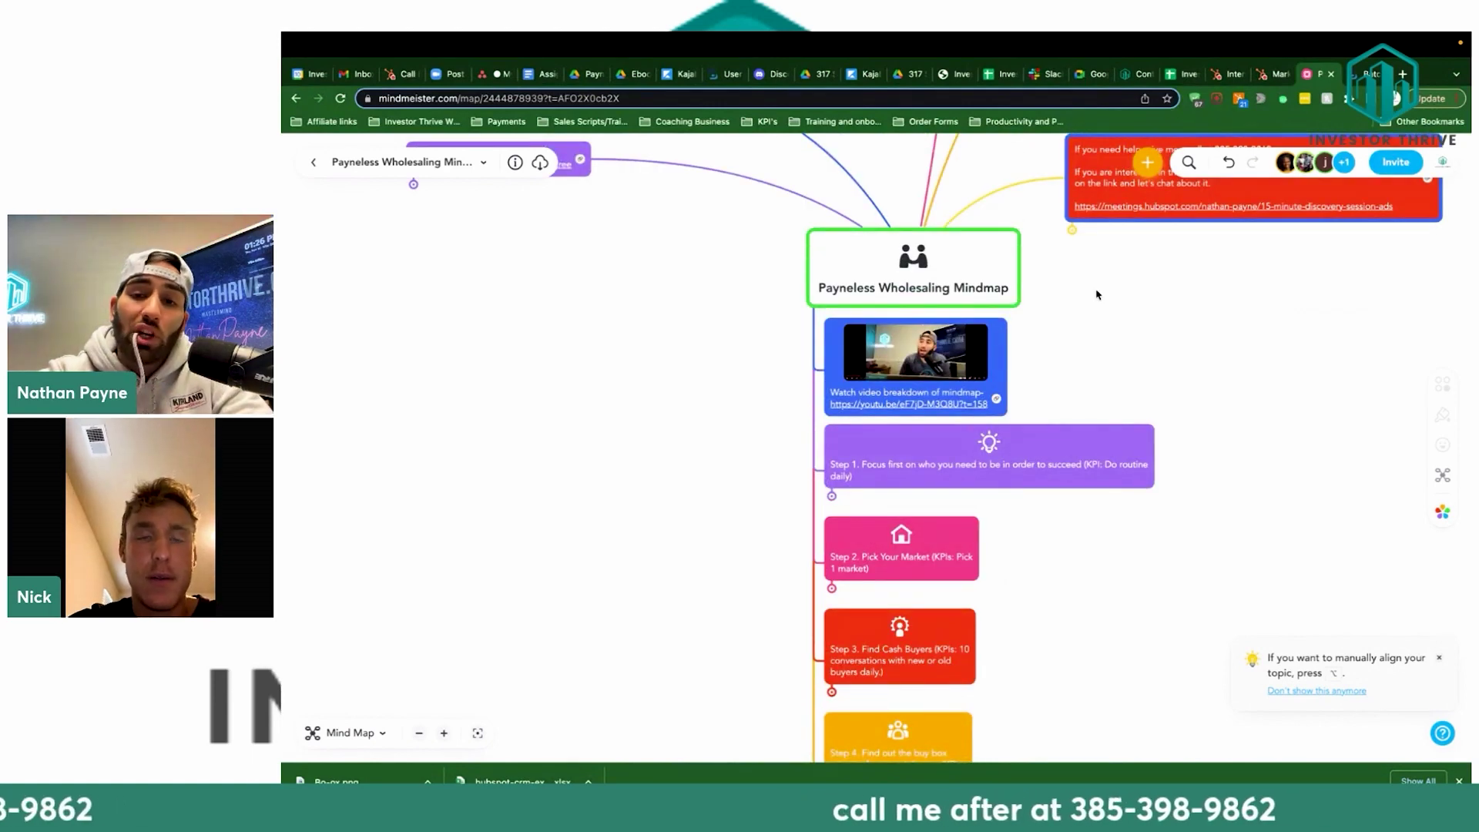
pyautogui.click(537, 75)
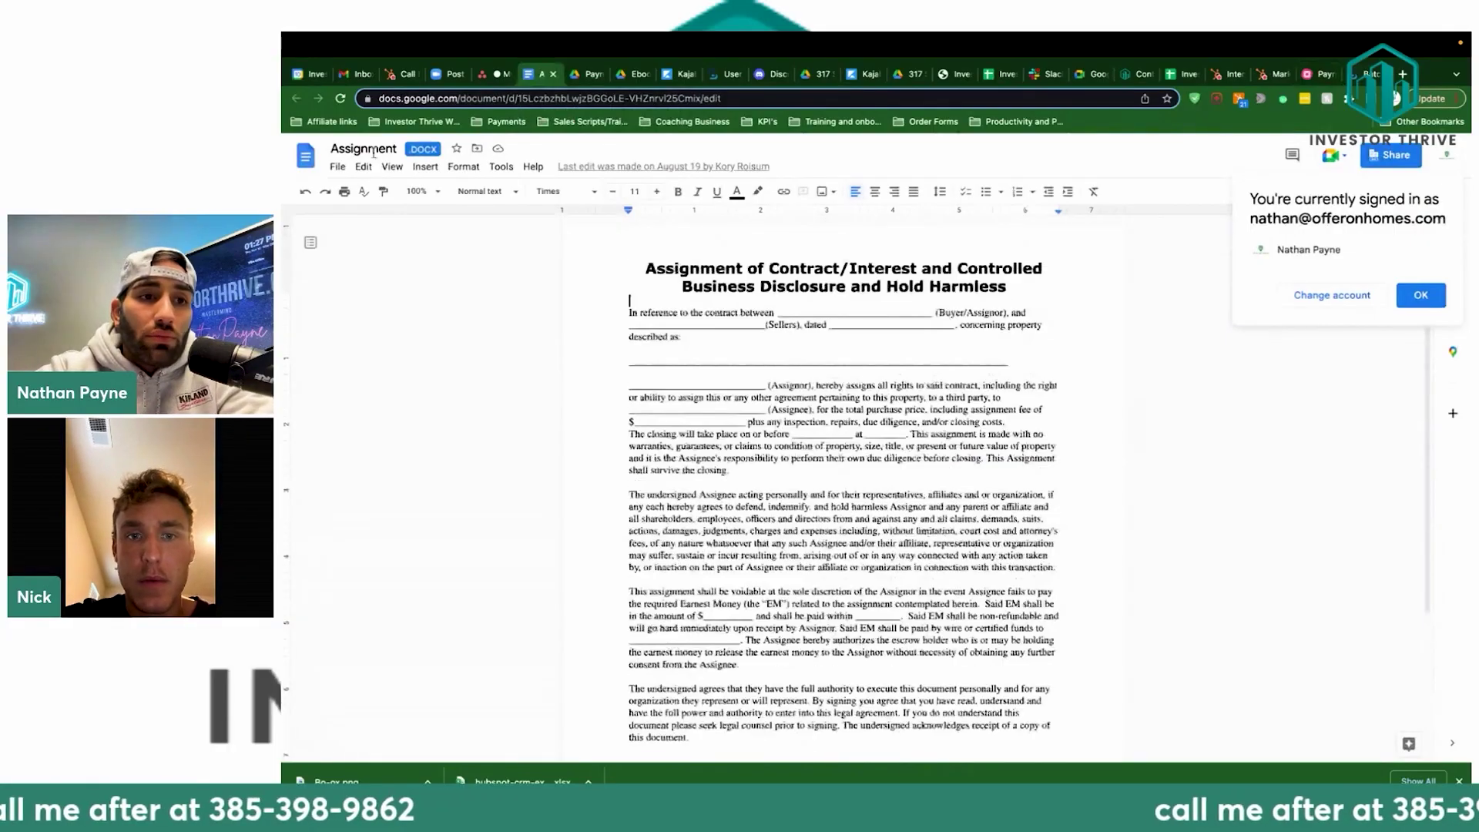
pyautogui.click(1315, 74)
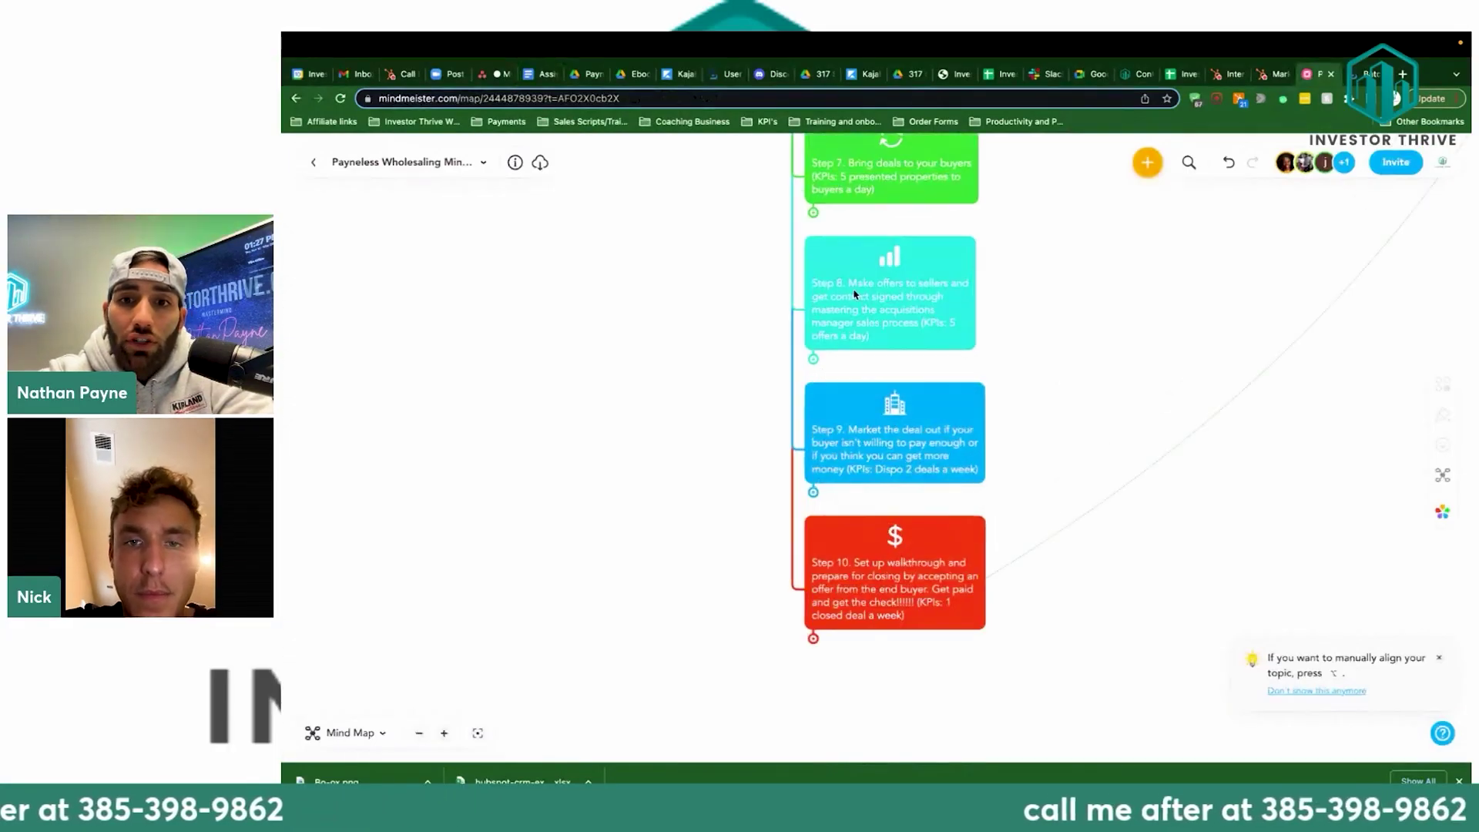
# Step: Expand the contracts branch and open the assignable contract's linked Google Doc
pyautogui.scroll(5, 854, 295)
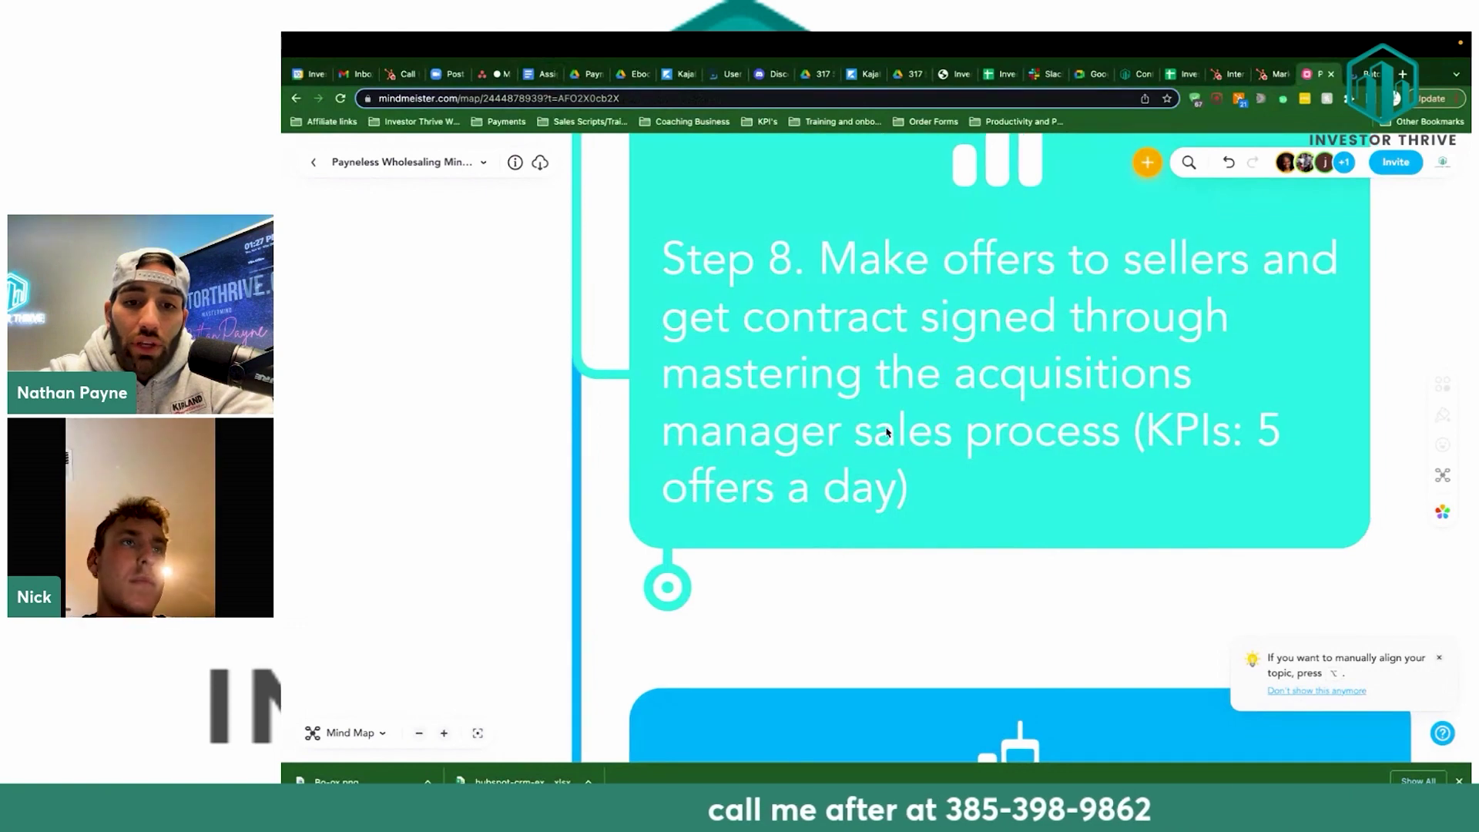
pyautogui.scroll(-5, 886, 433)
pyautogui.click(723, 546)
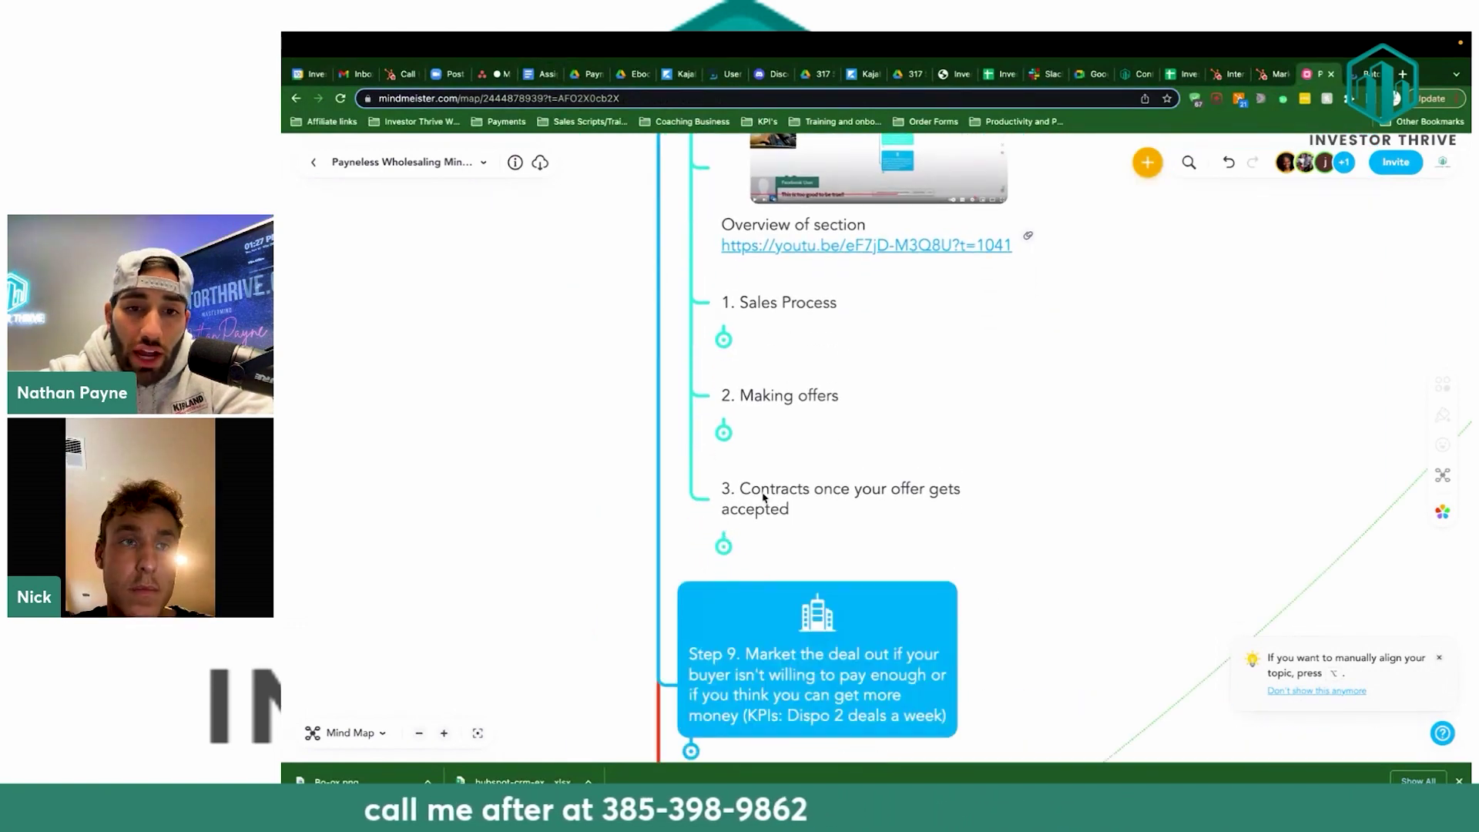
pyautogui.scroll(5, 763, 497)
pyautogui.scroll(-4, 765, 497)
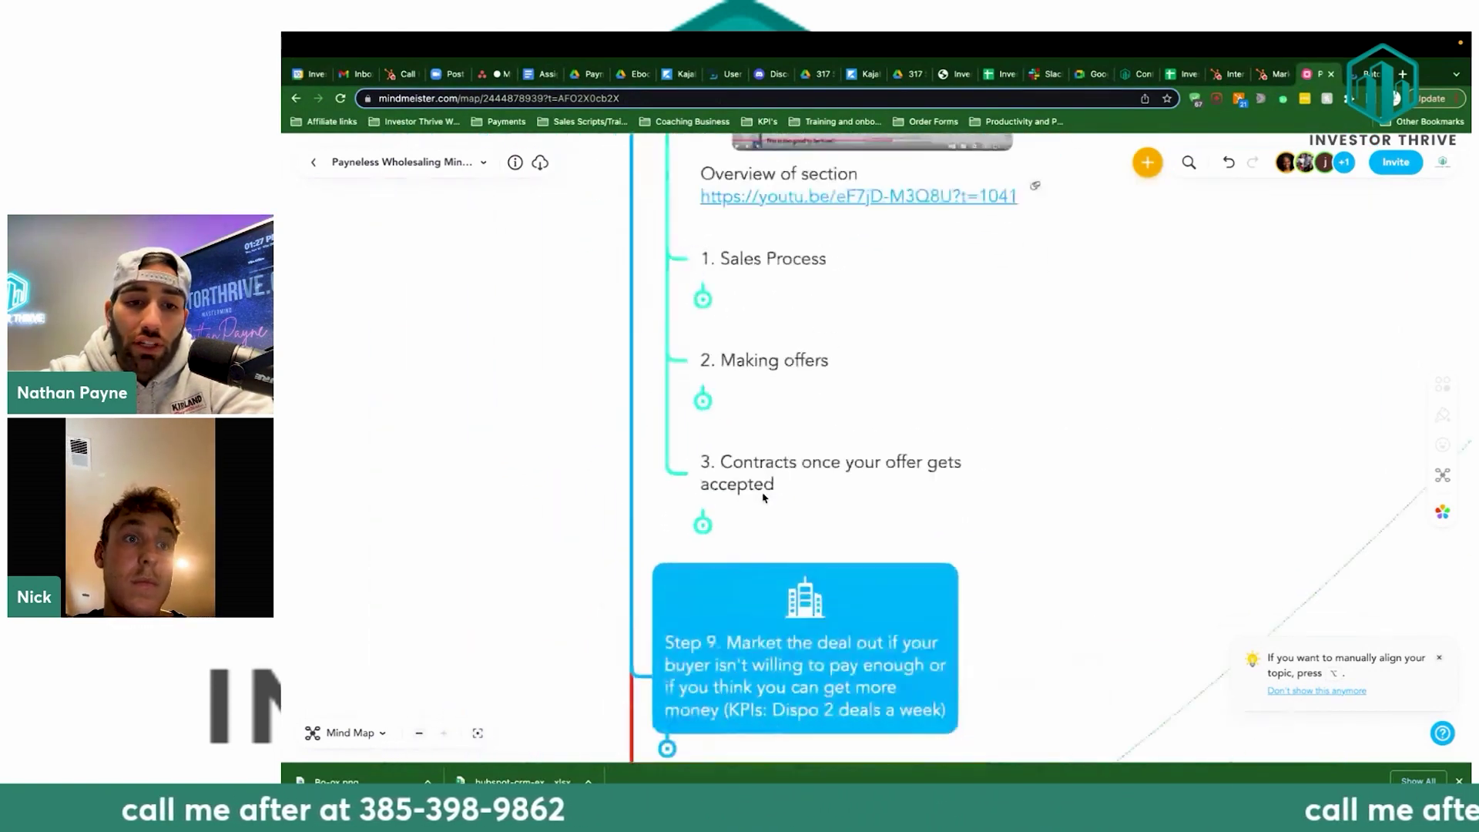
pyautogui.click(703, 524)
pyautogui.scroll(-5, 743, 435)
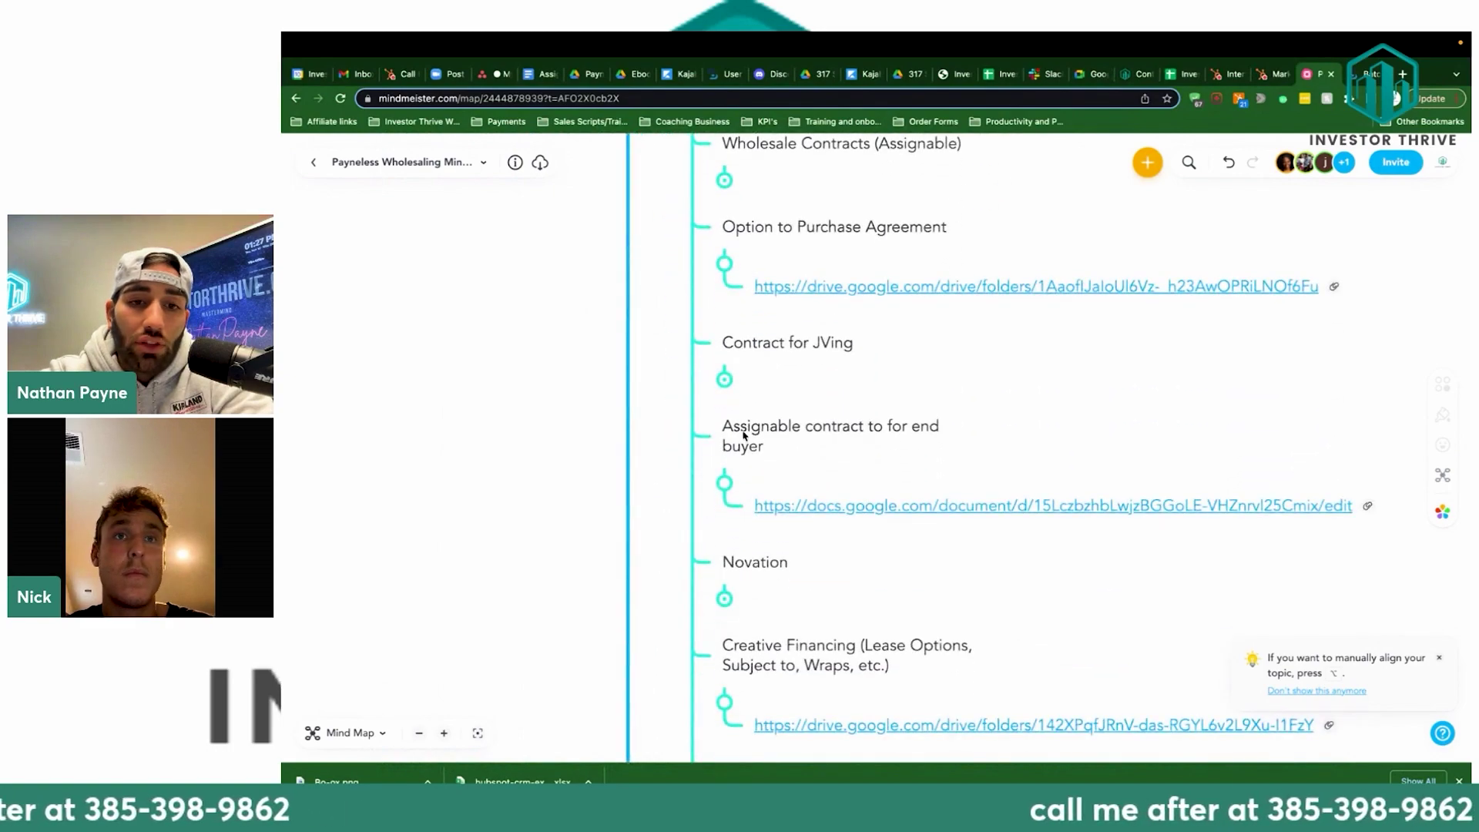
pyautogui.scroll(4, 770, 443)
pyautogui.scroll(-6, 775, 451)
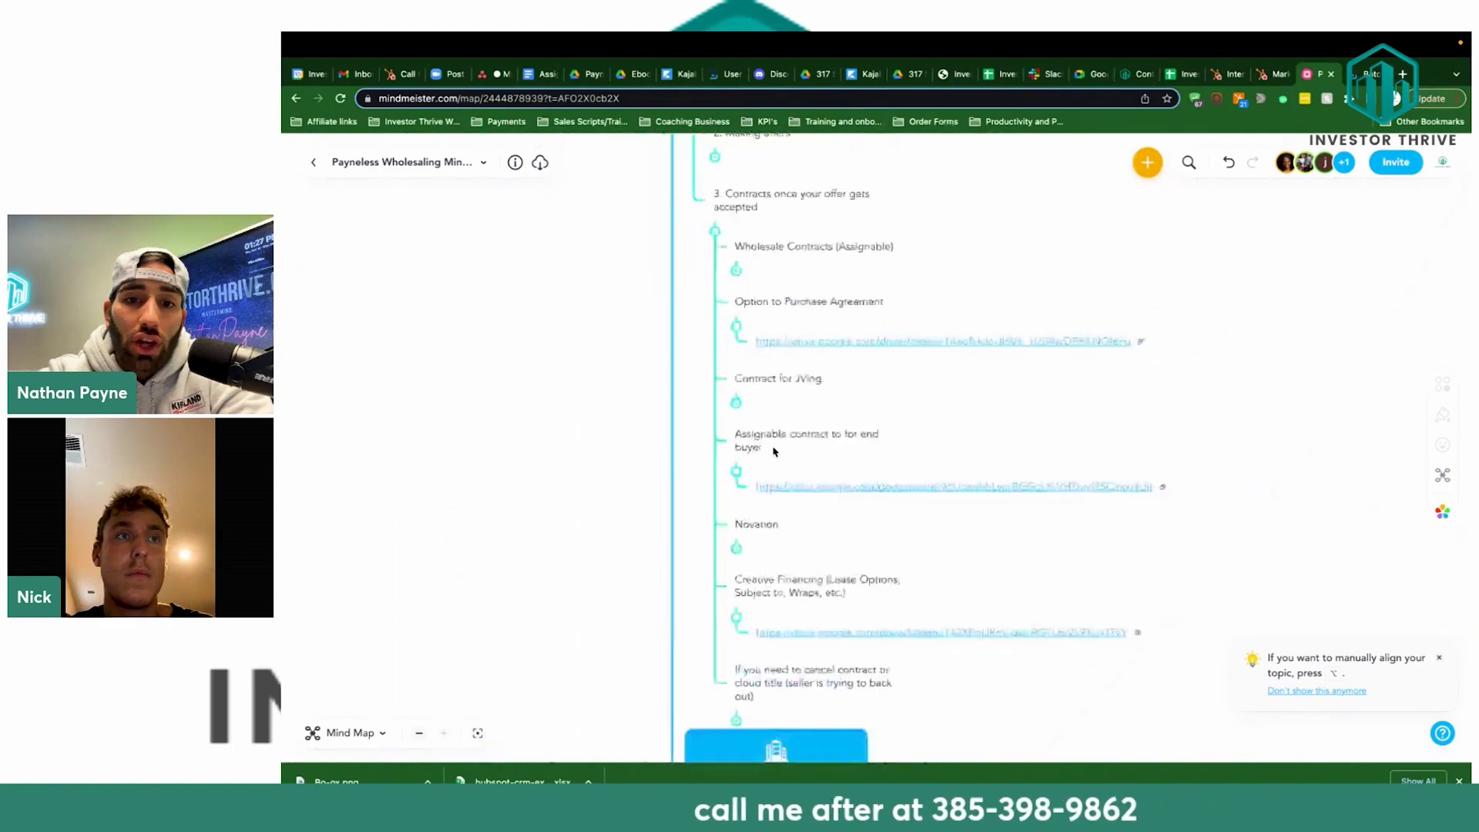
pyautogui.scroll(5, 775, 451)
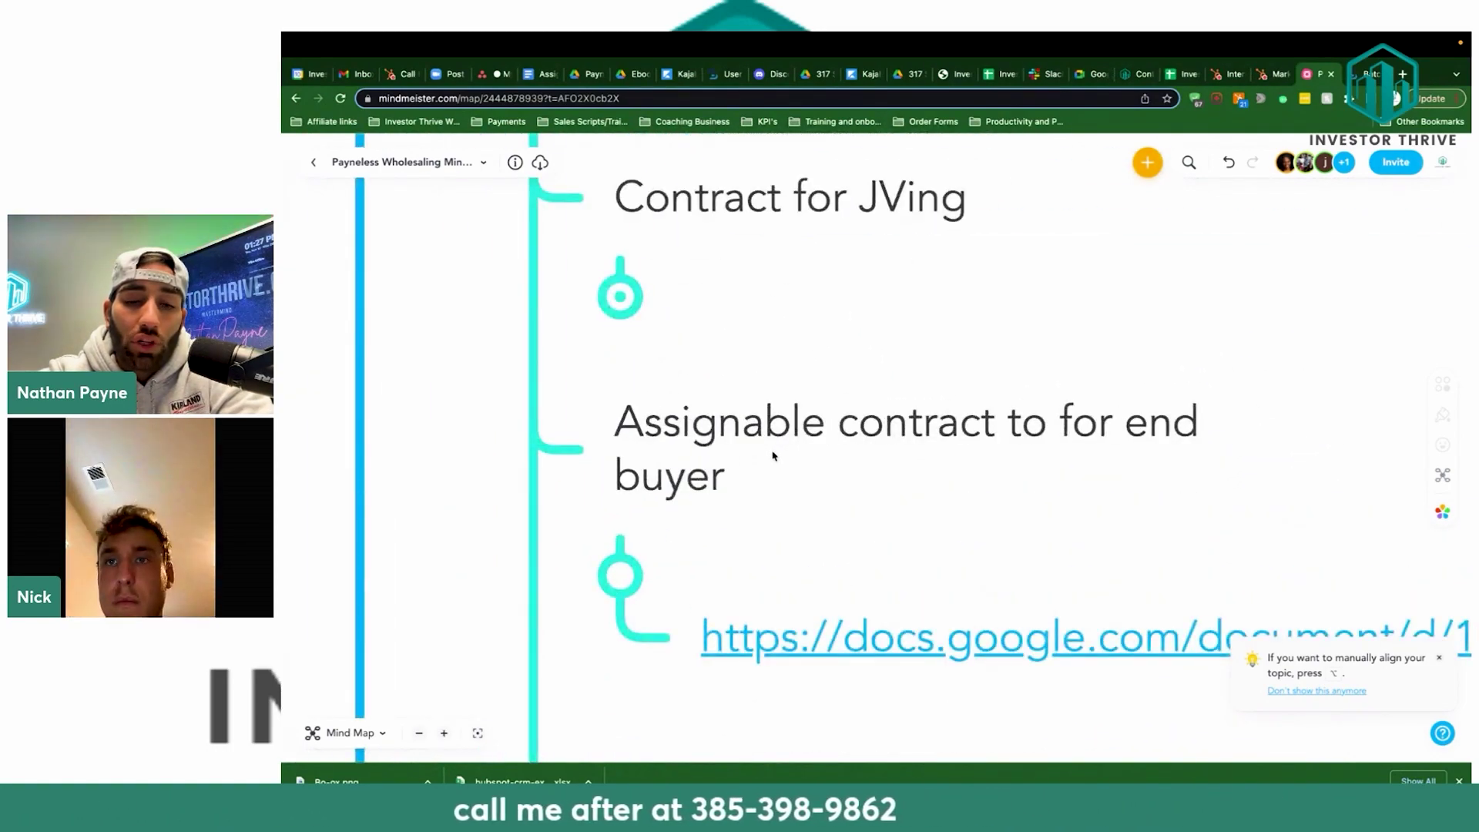
pyautogui.scroll(-5, 768, 459)
pyautogui.scroll(4, 770, 461)
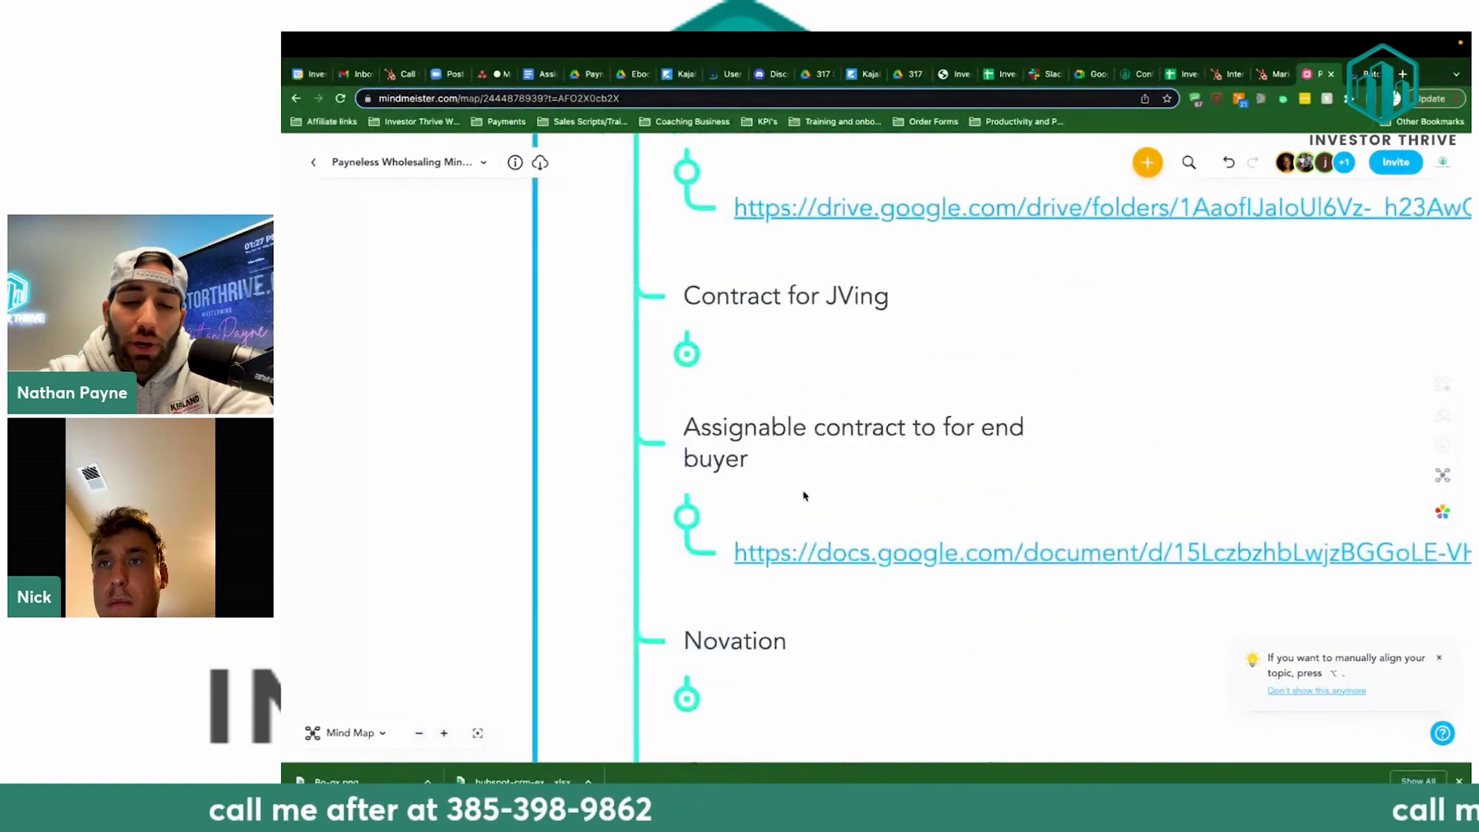
pyautogui.scroll(-4, 808, 497)
pyautogui.click(881, 519)
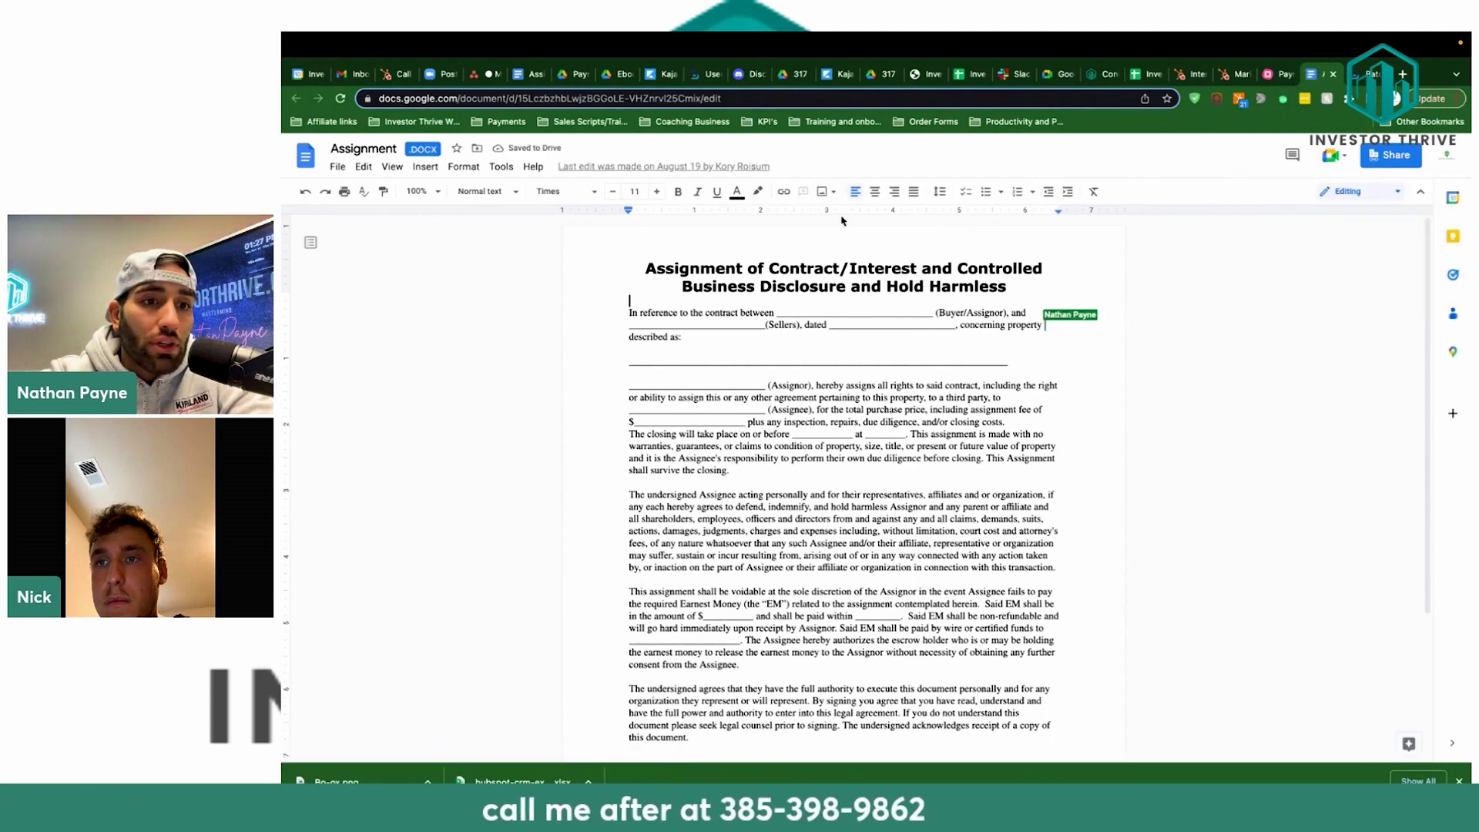
# Step: Download the Assignment contract as a PDF Document (.pdf)
pyautogui.click(362, 167)
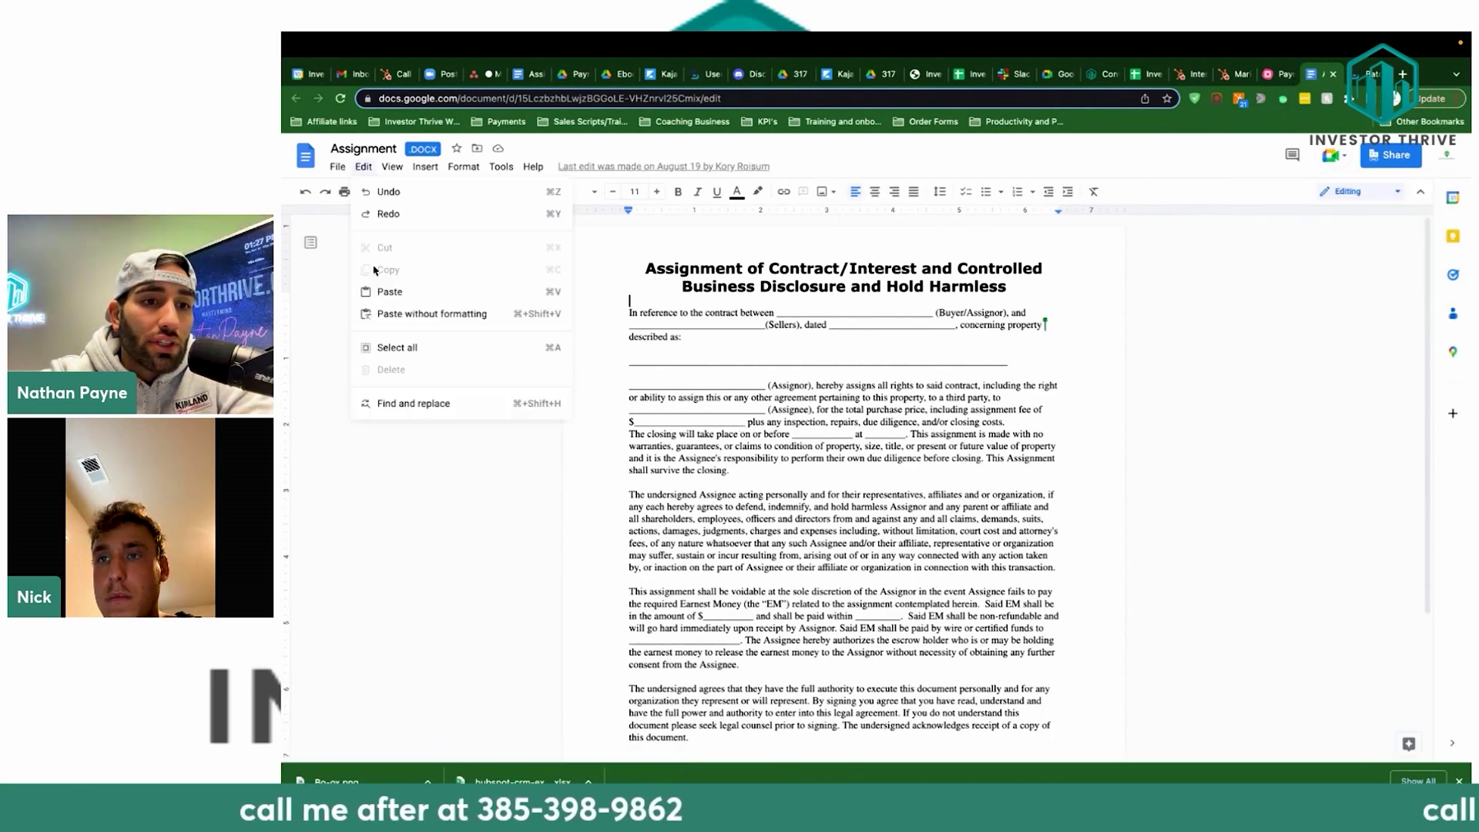
pyautogui.click(337, 167)
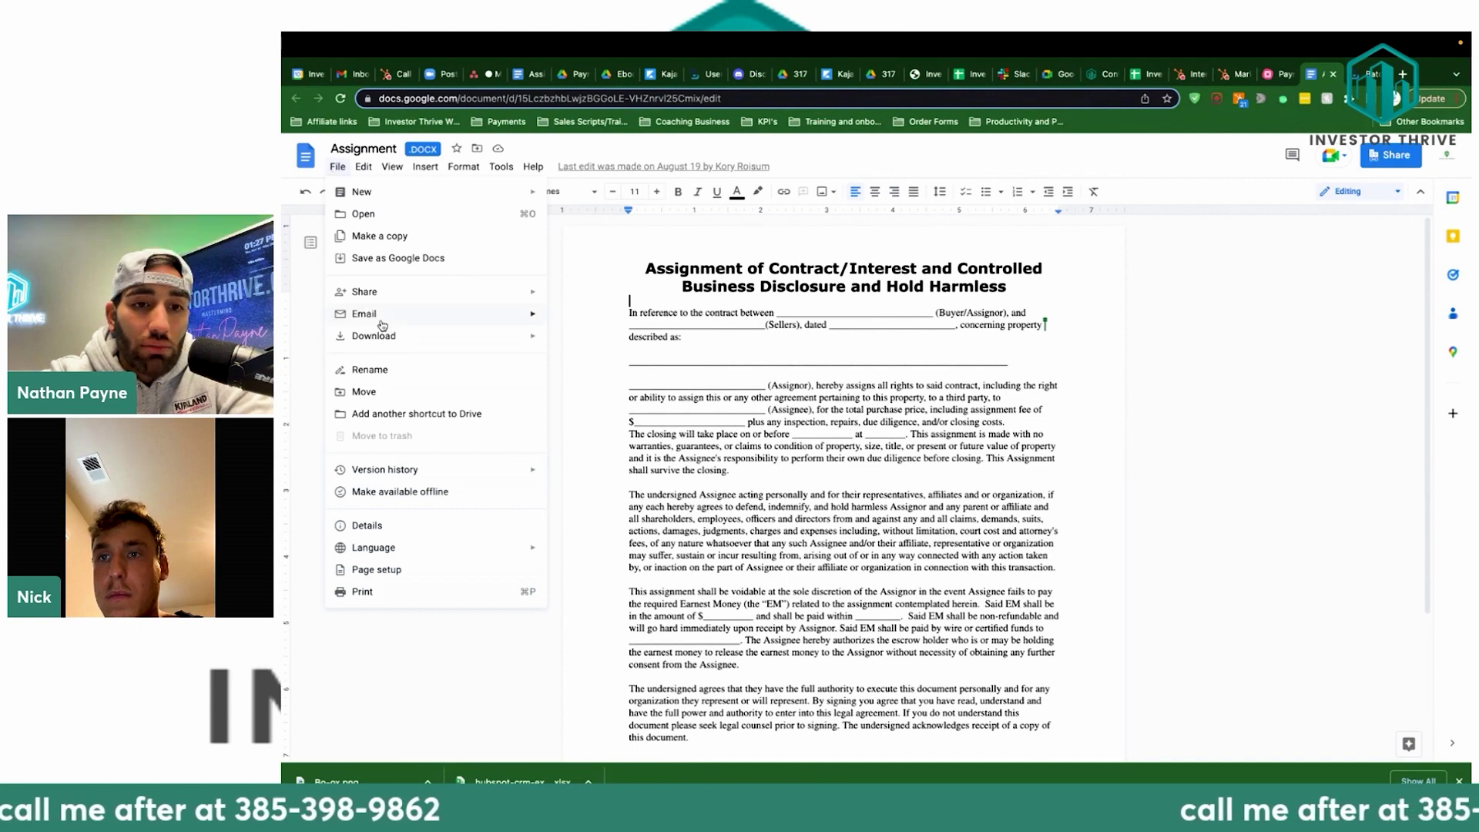
pyautogui.moveTo(383, 336)
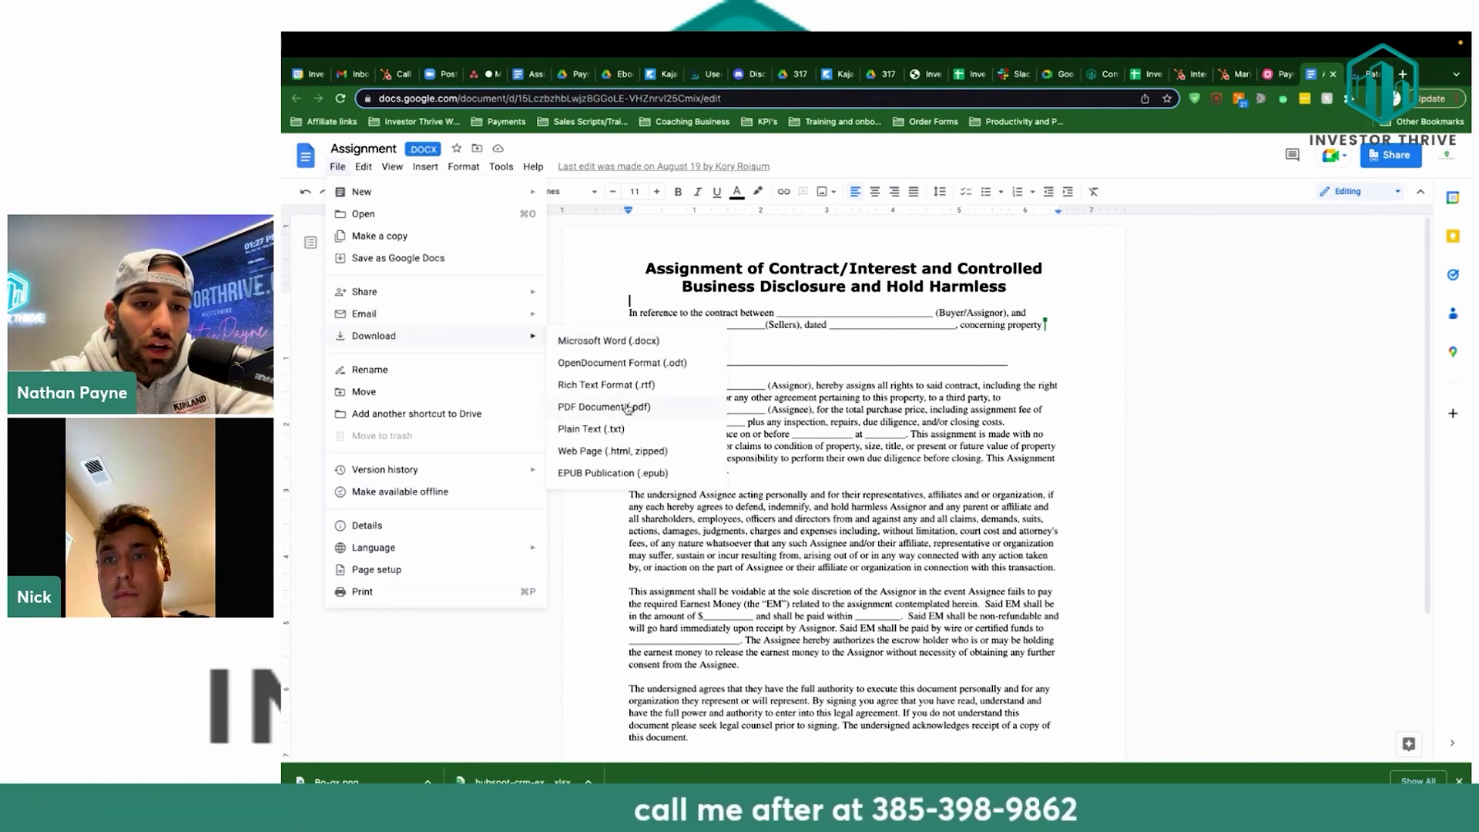
pyautogui.click(628, 408)
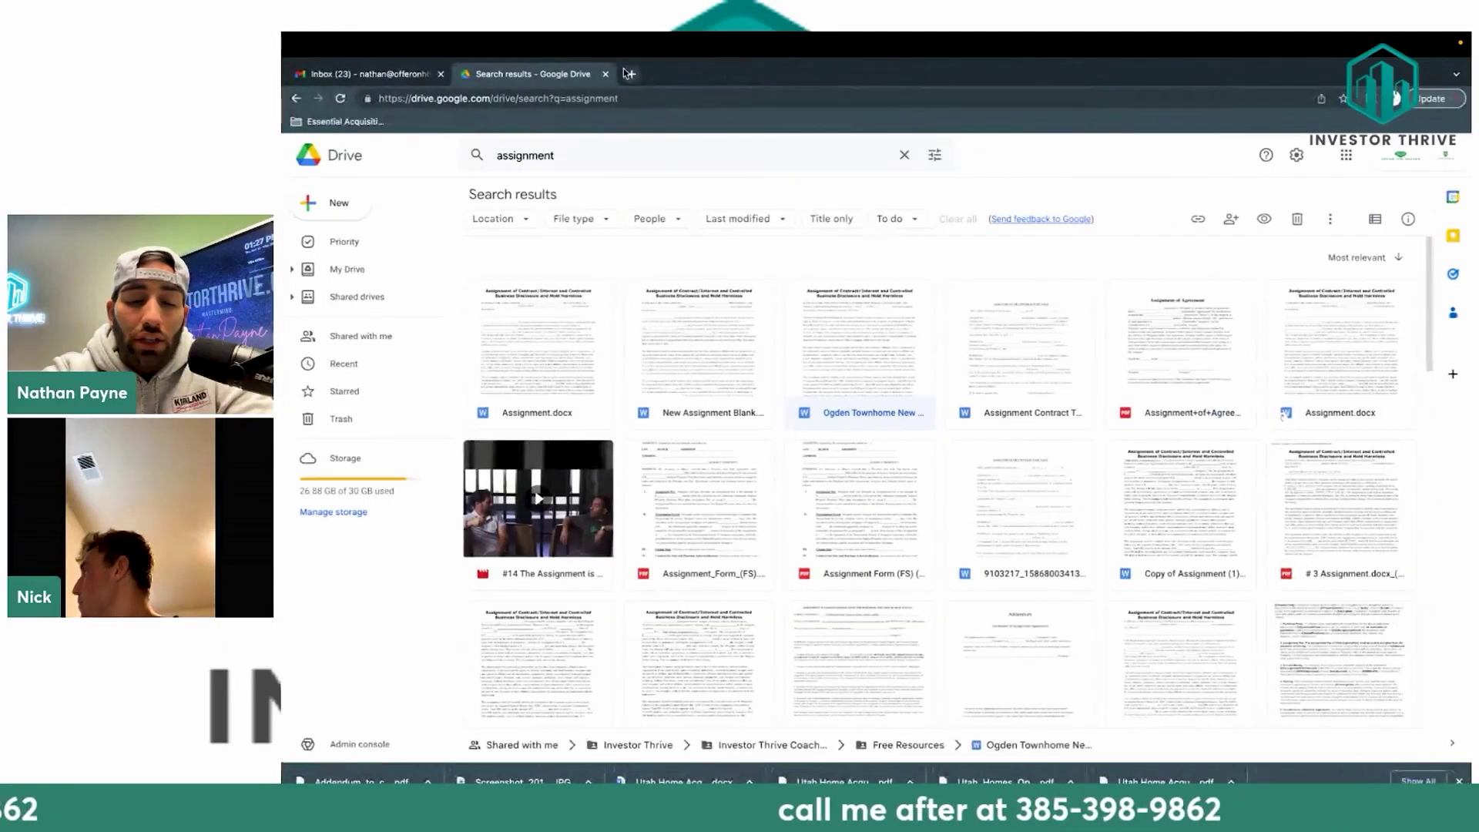
# Step: In PandaDoc, start a new document by uploading Assignment.docx.pdf from Downloads
pyautogui.click(630, 74)
pyautogui.write('panda')
pyautogui.press('Return')
pyautogui.click(1291, 154)
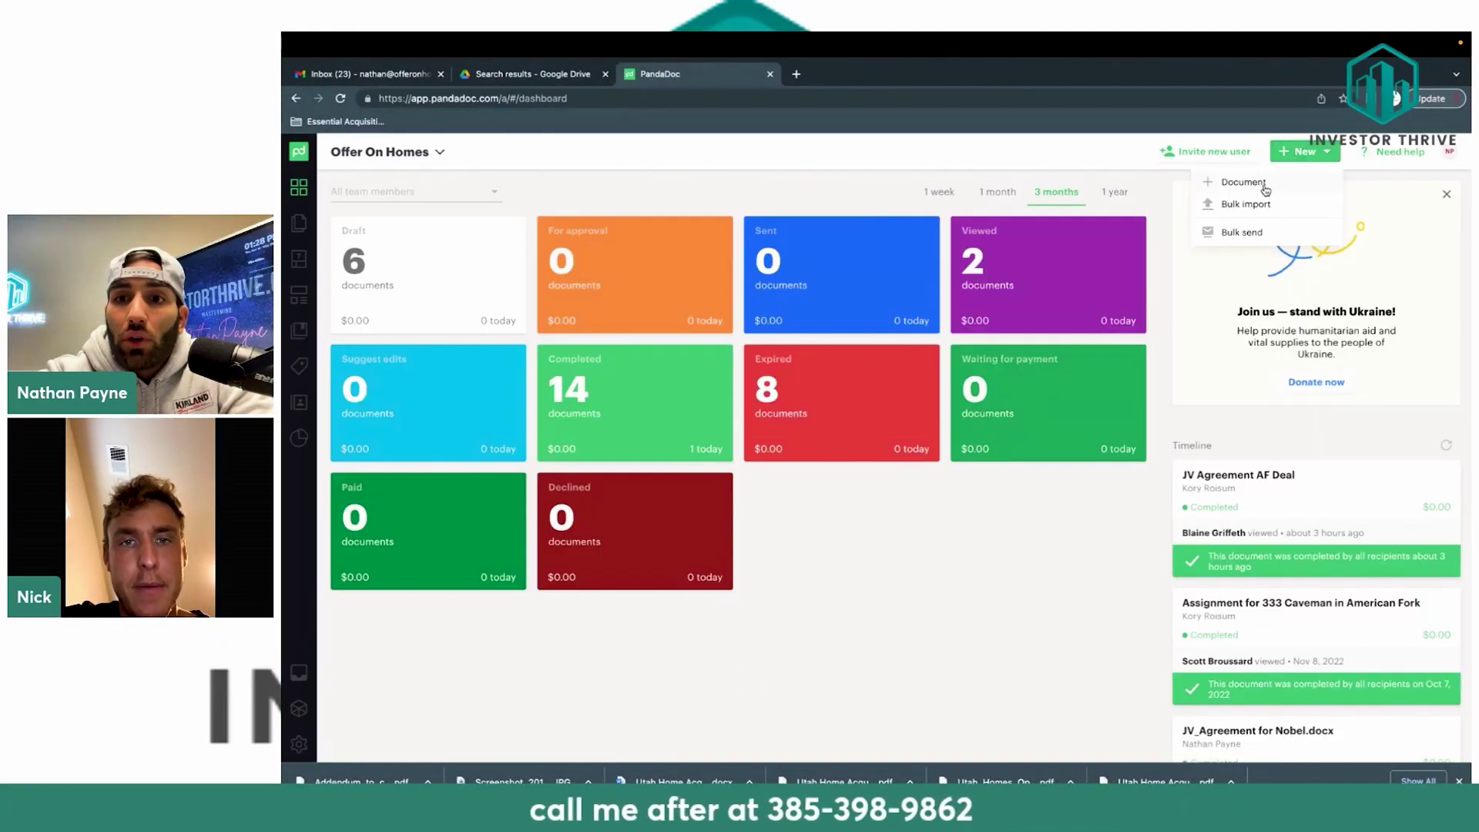
pyautogui.click(1243, 183)
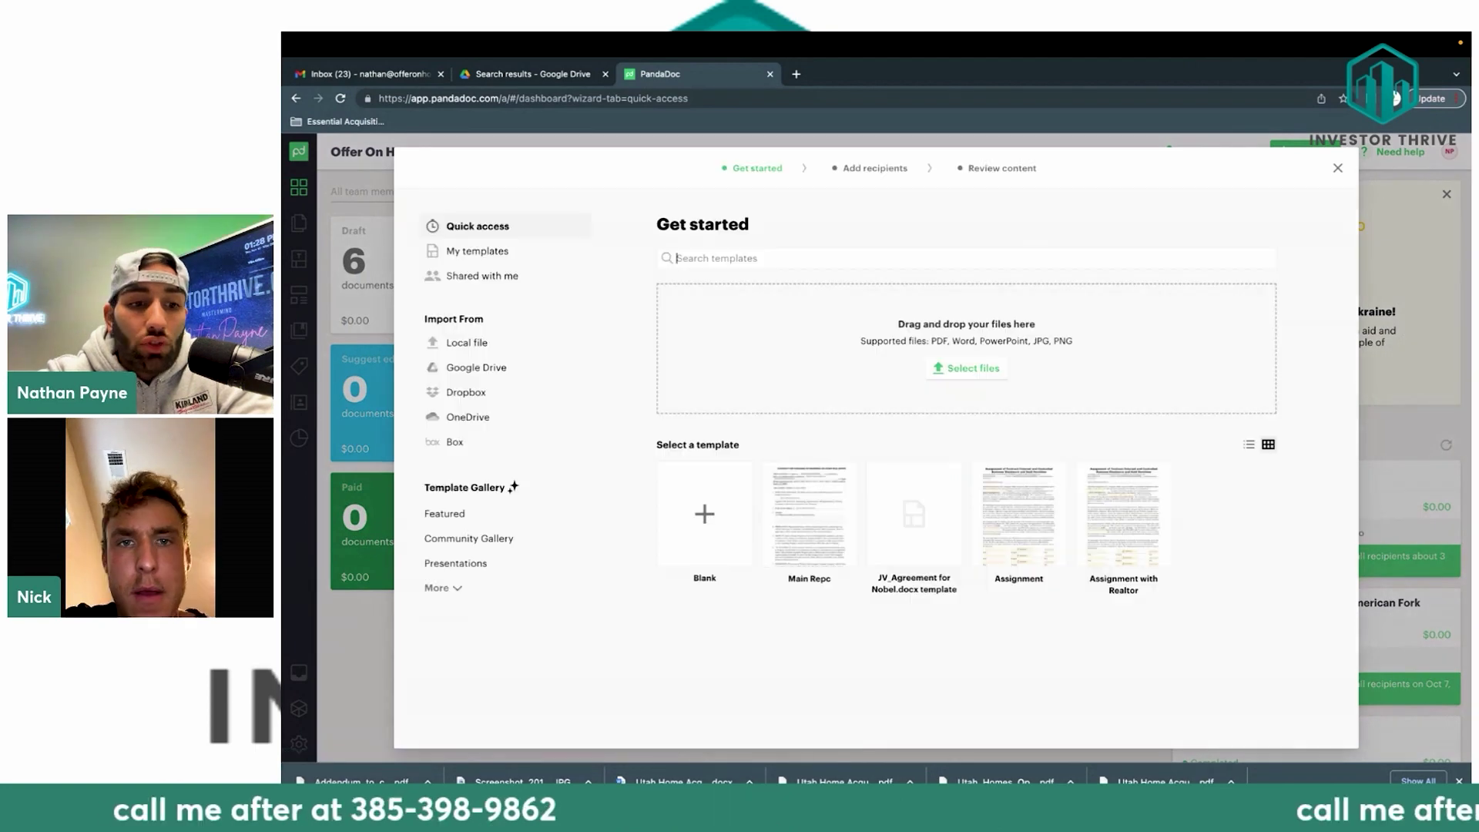
pyautogui.click(966, 368)
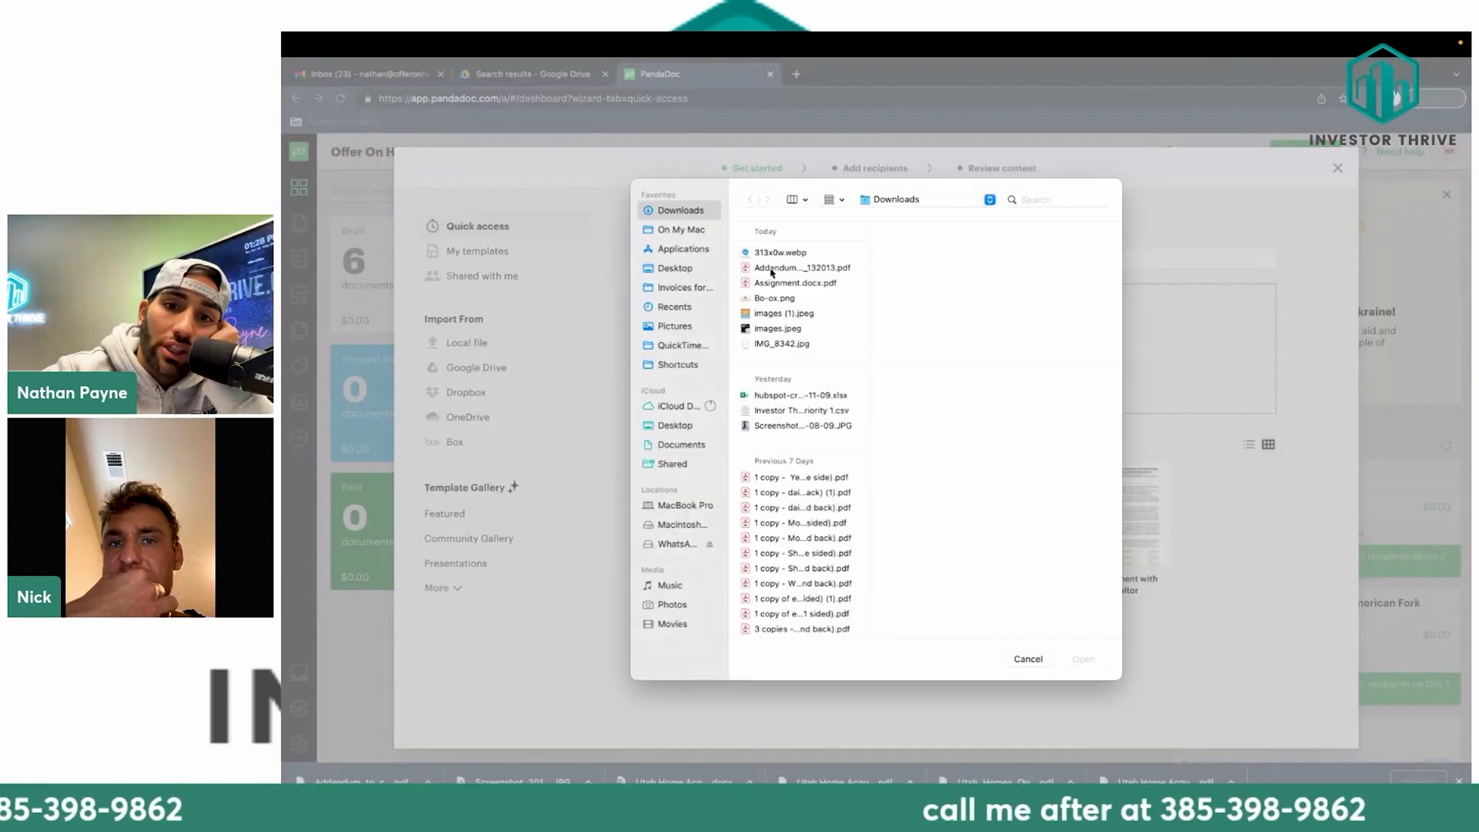
pyautogui.click(771, 269)
pyautogui.press('Down')
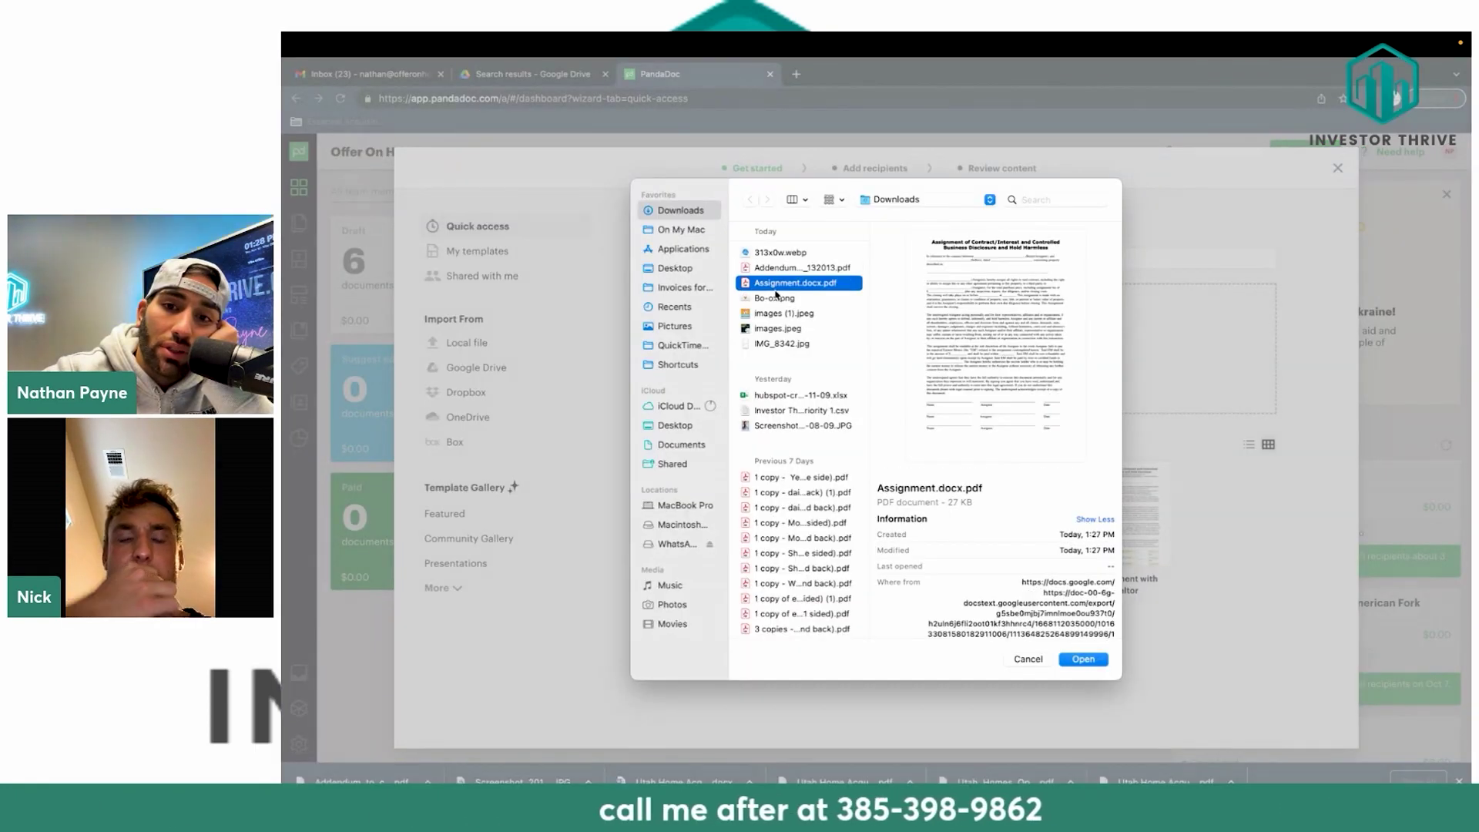
pyautogui.click(1095, 660)
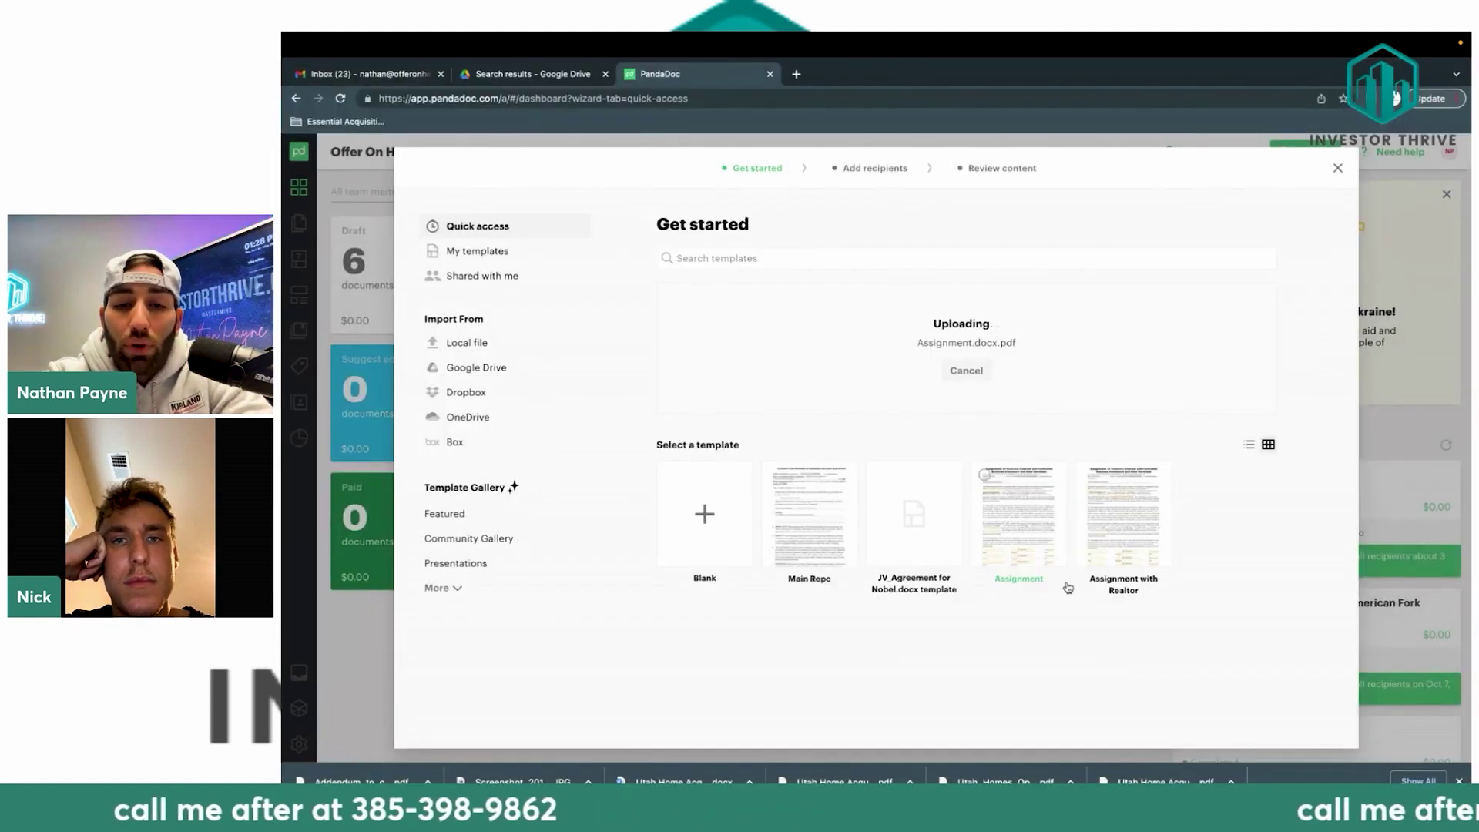
# Step: Keep yourself as the only recipient and continue to the document editor
pyautogui.click(704, 373)
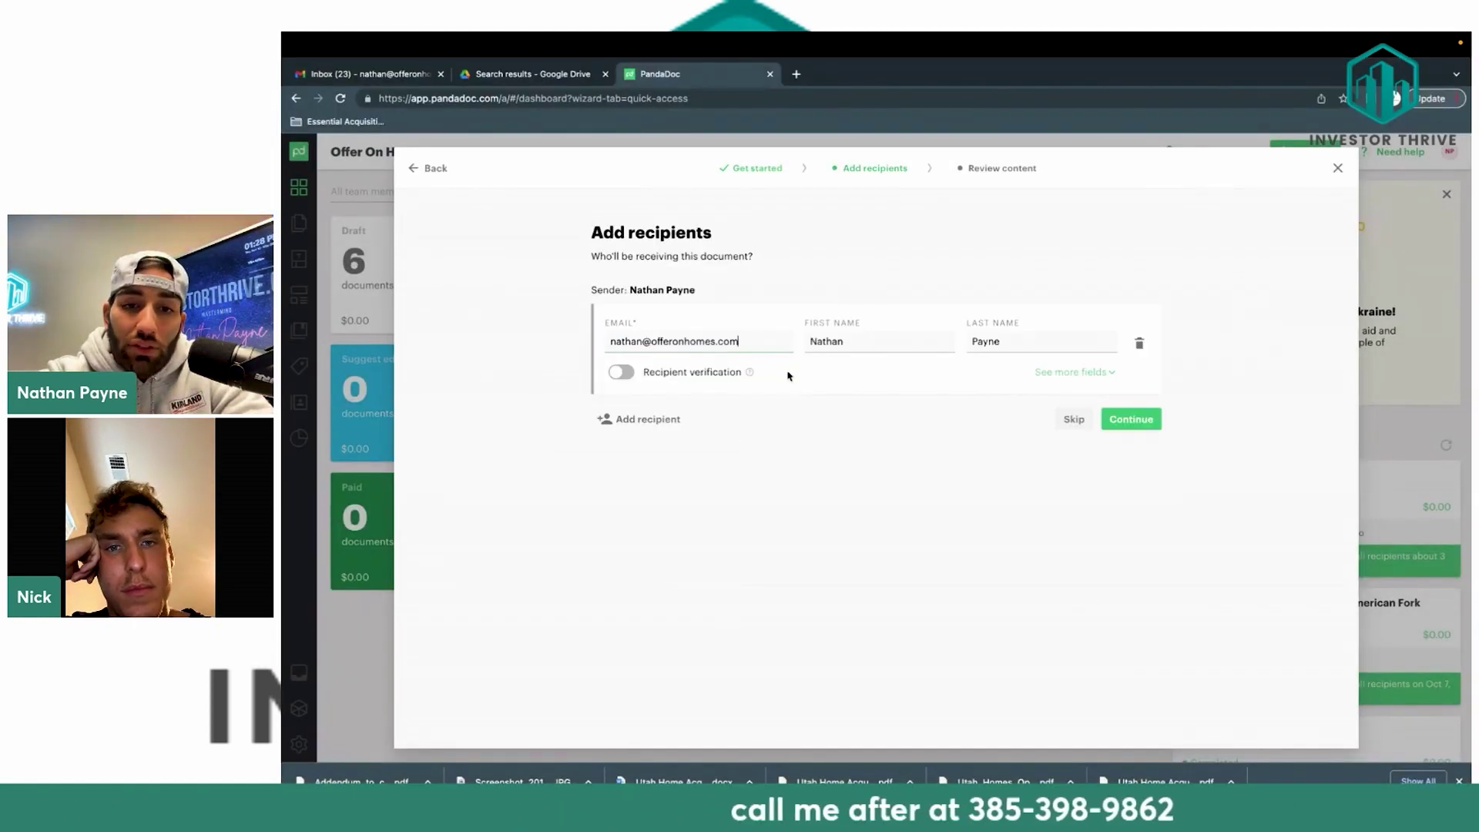
pyautogui.click(636, 419)
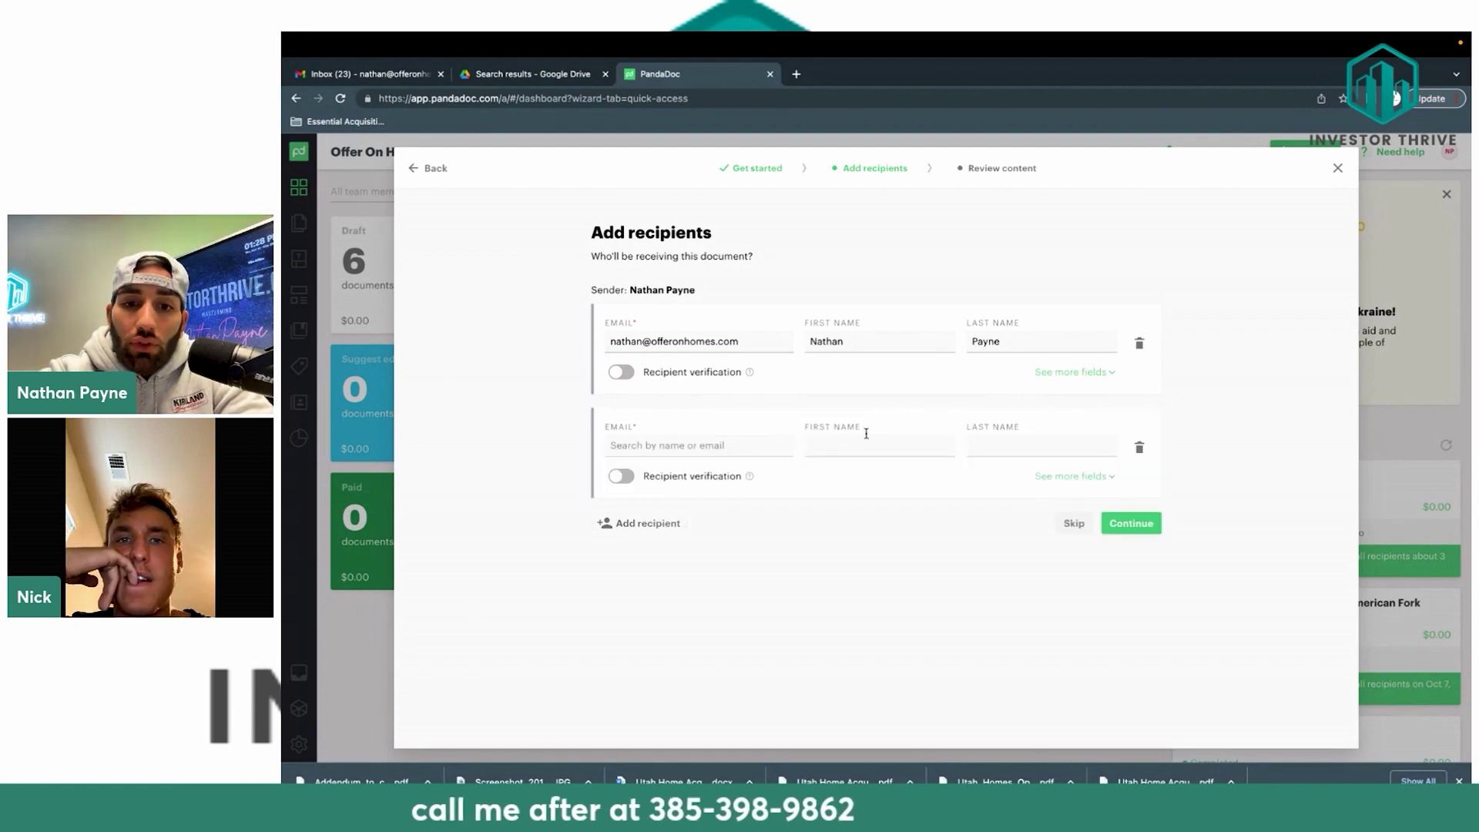
pyautogui.click(1139, 448)
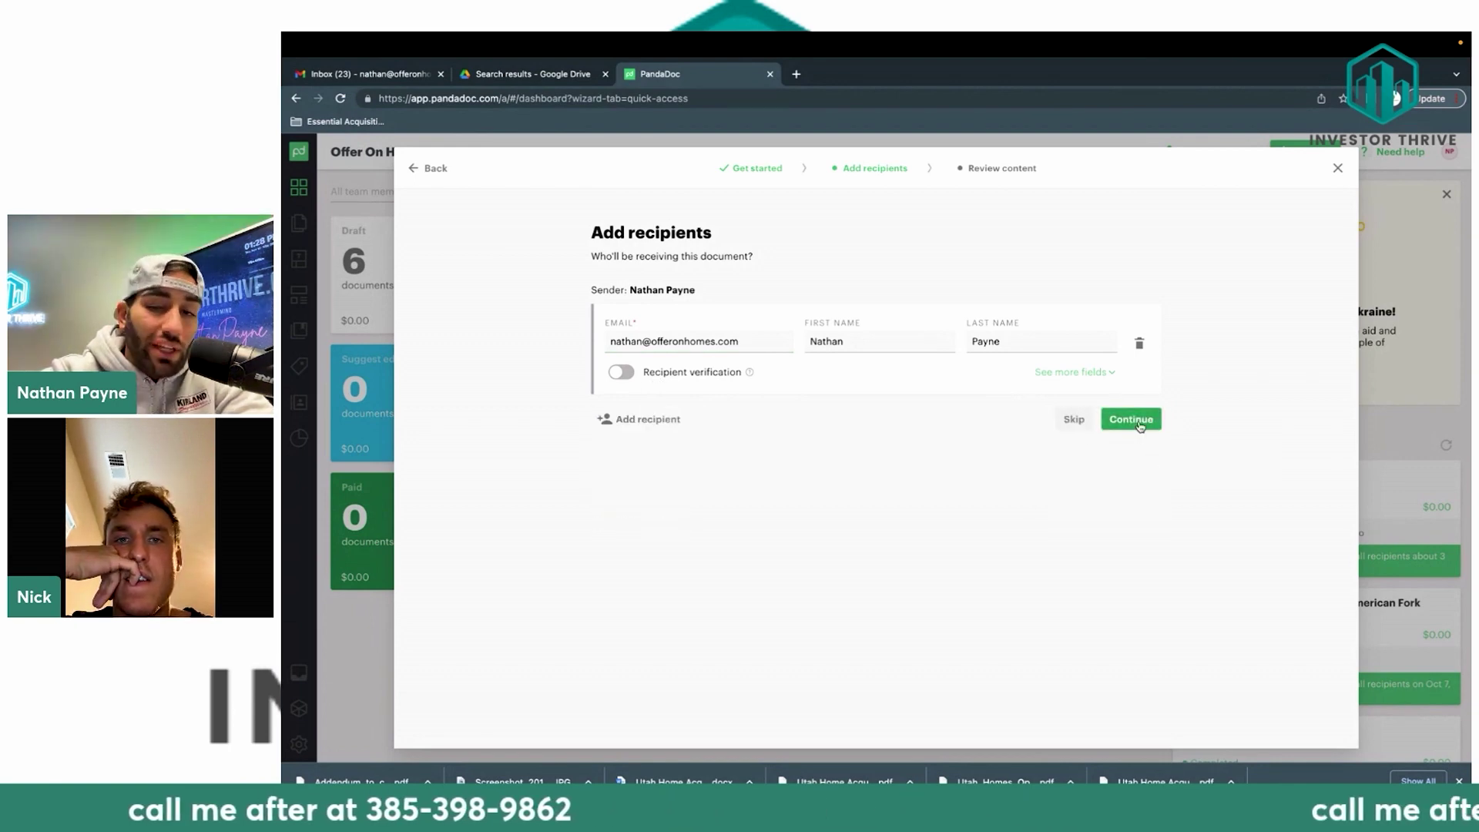
pyautogui.click(1130, 420)
# Step: Add text fields on the buyer and sellers blanks, filling in the buyer's name and seller text
pyautogui.scroll(-1, 831, 414)
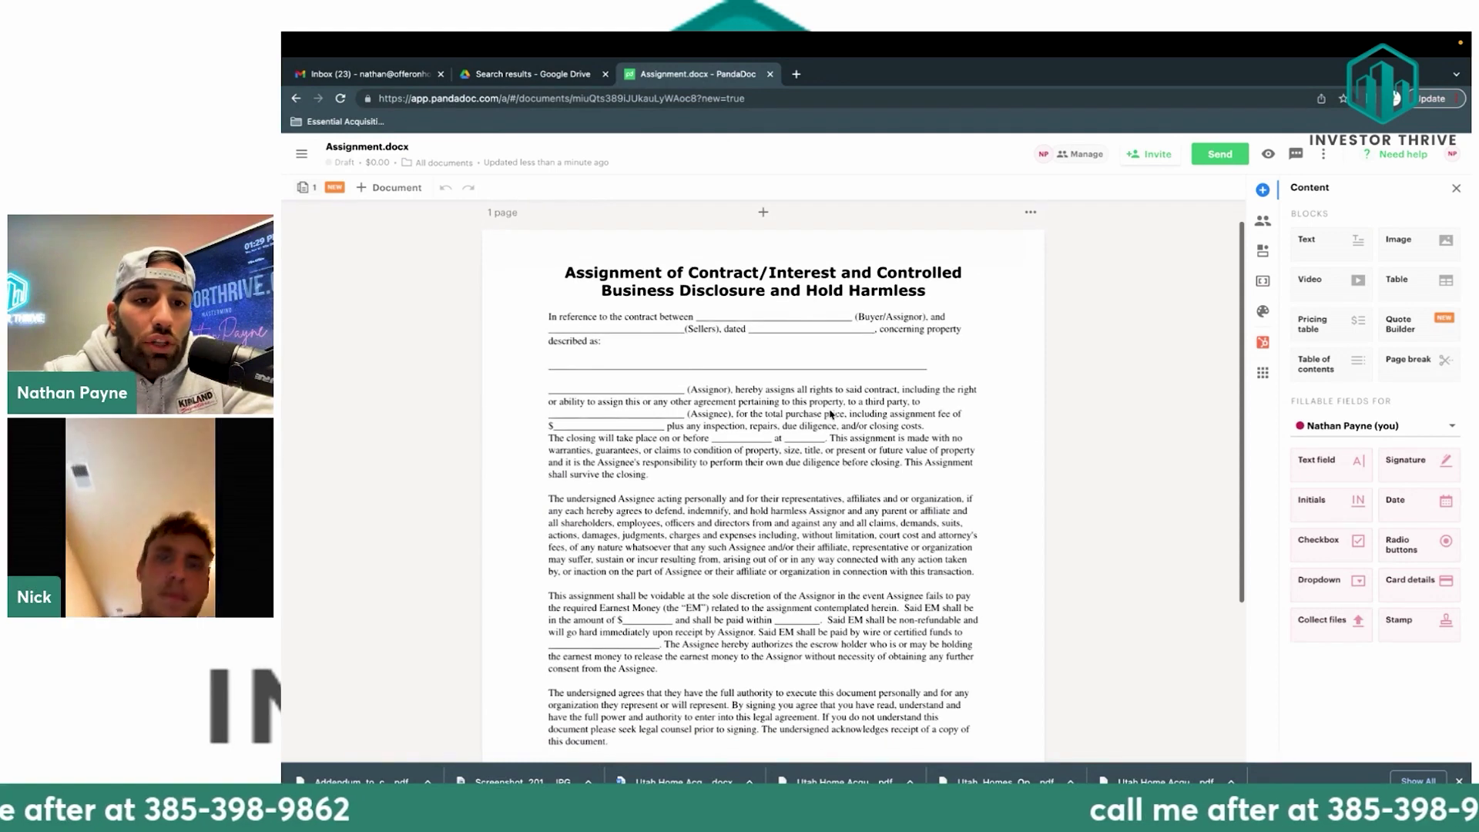
pyautogui.moveTo(1316, 460); pyautogui.dragTo(722, 278)
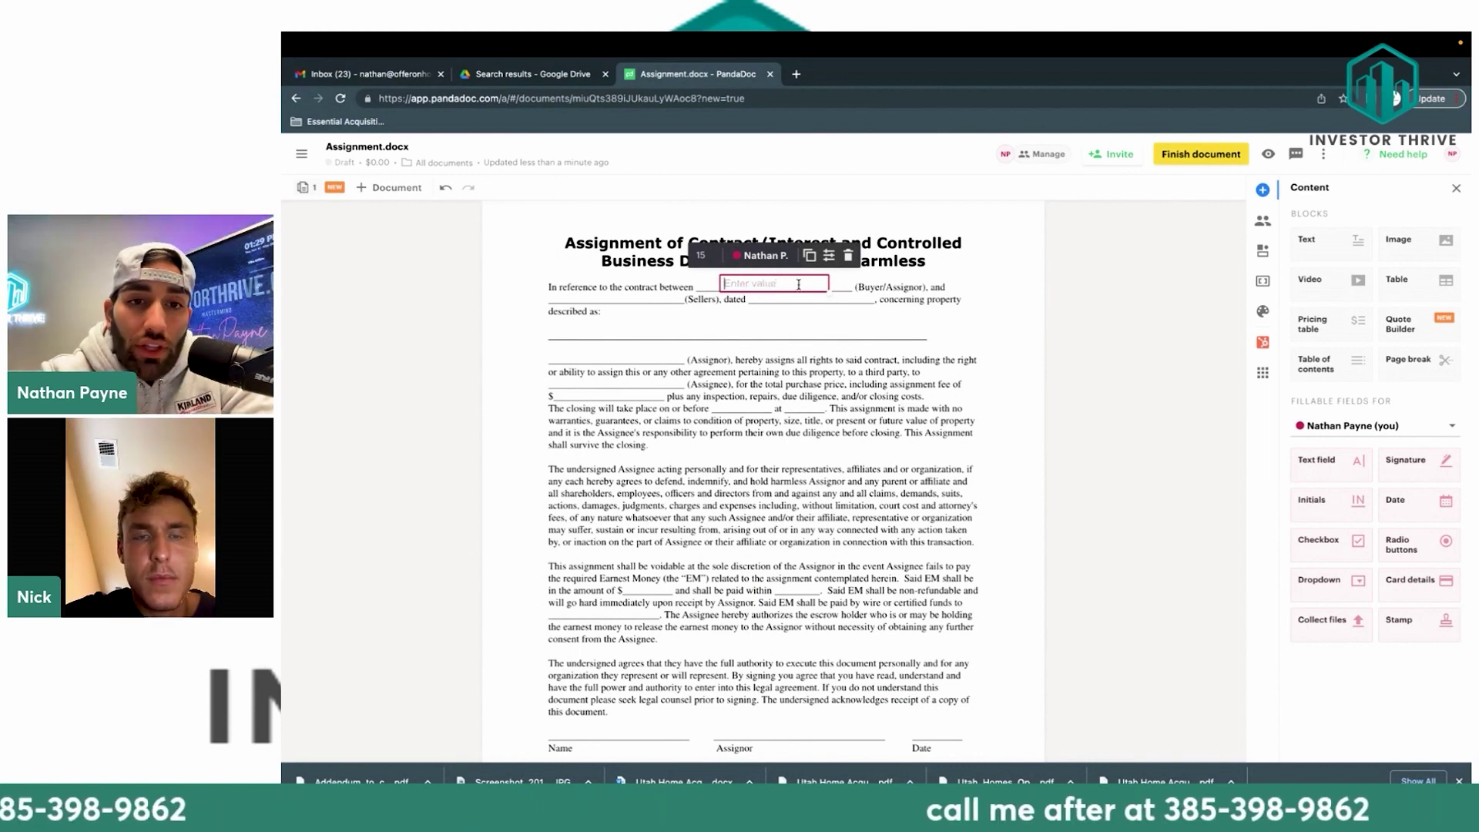
pyautogui.write('Nathan')
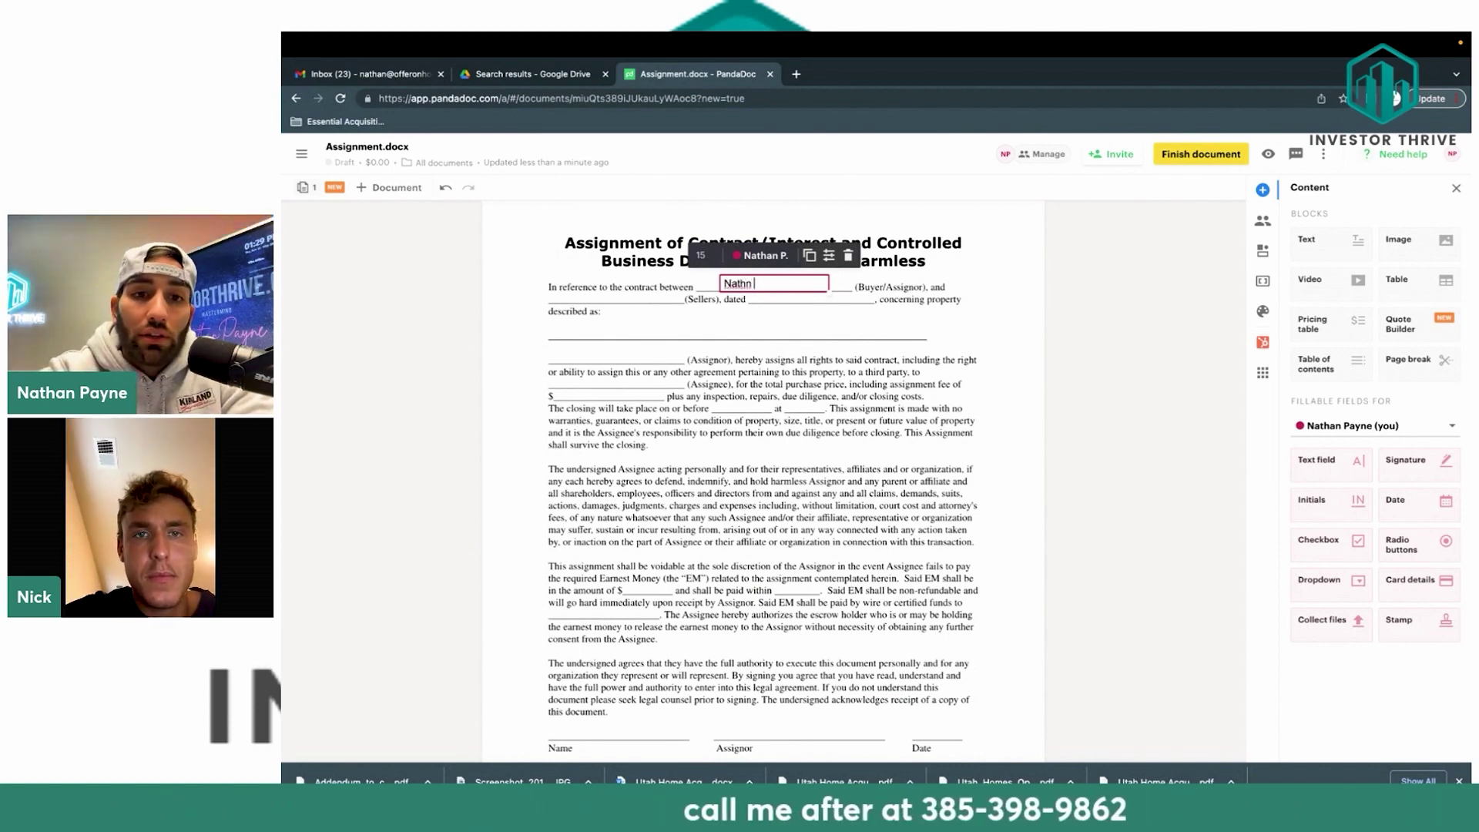
pyautogui.write(' Payne')
pyautogui.click(819, 351)
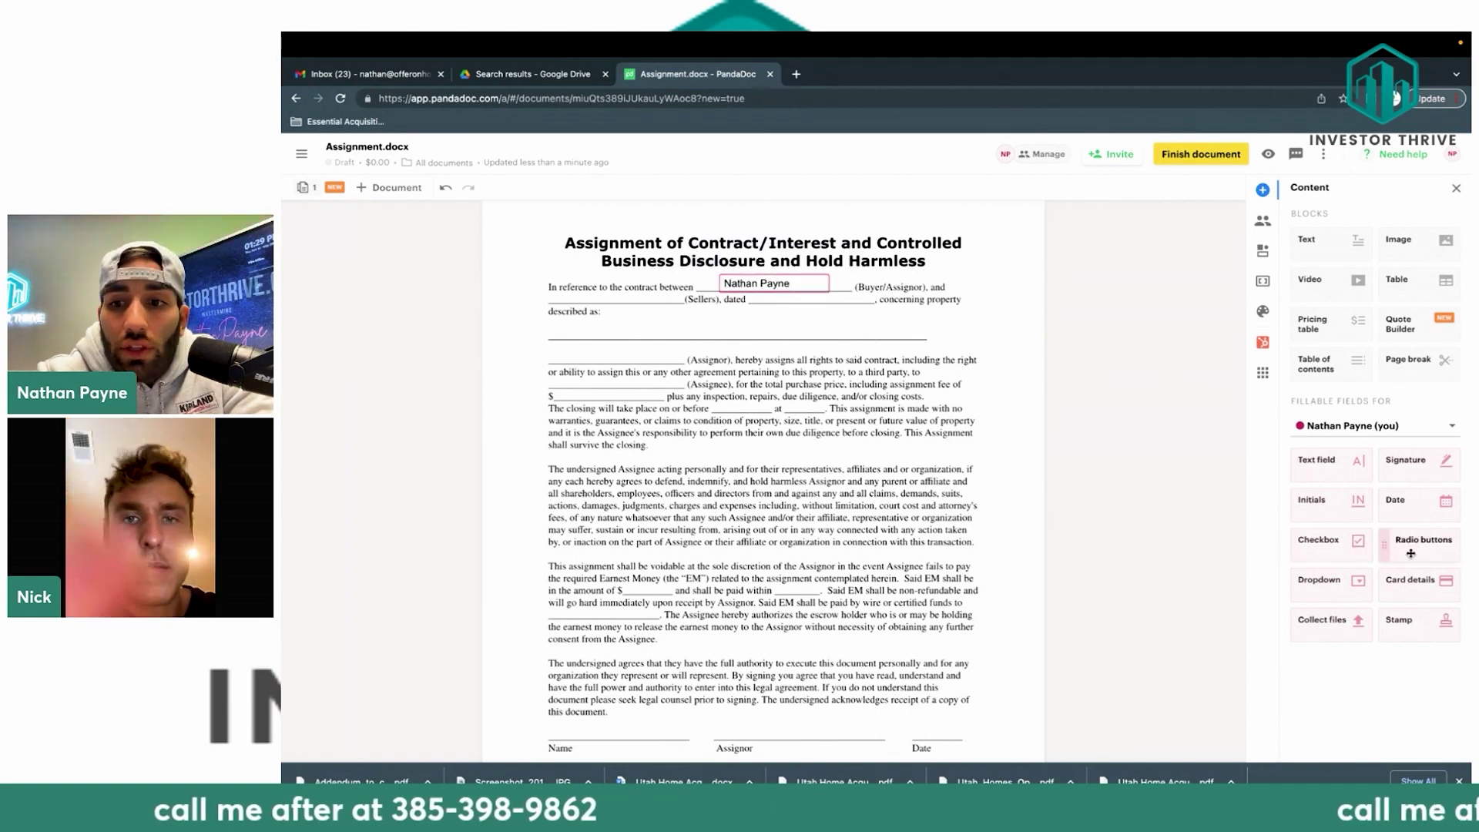
pyautogui.moveTo(1340, 472); pyautogui.dragTo(551, 294)
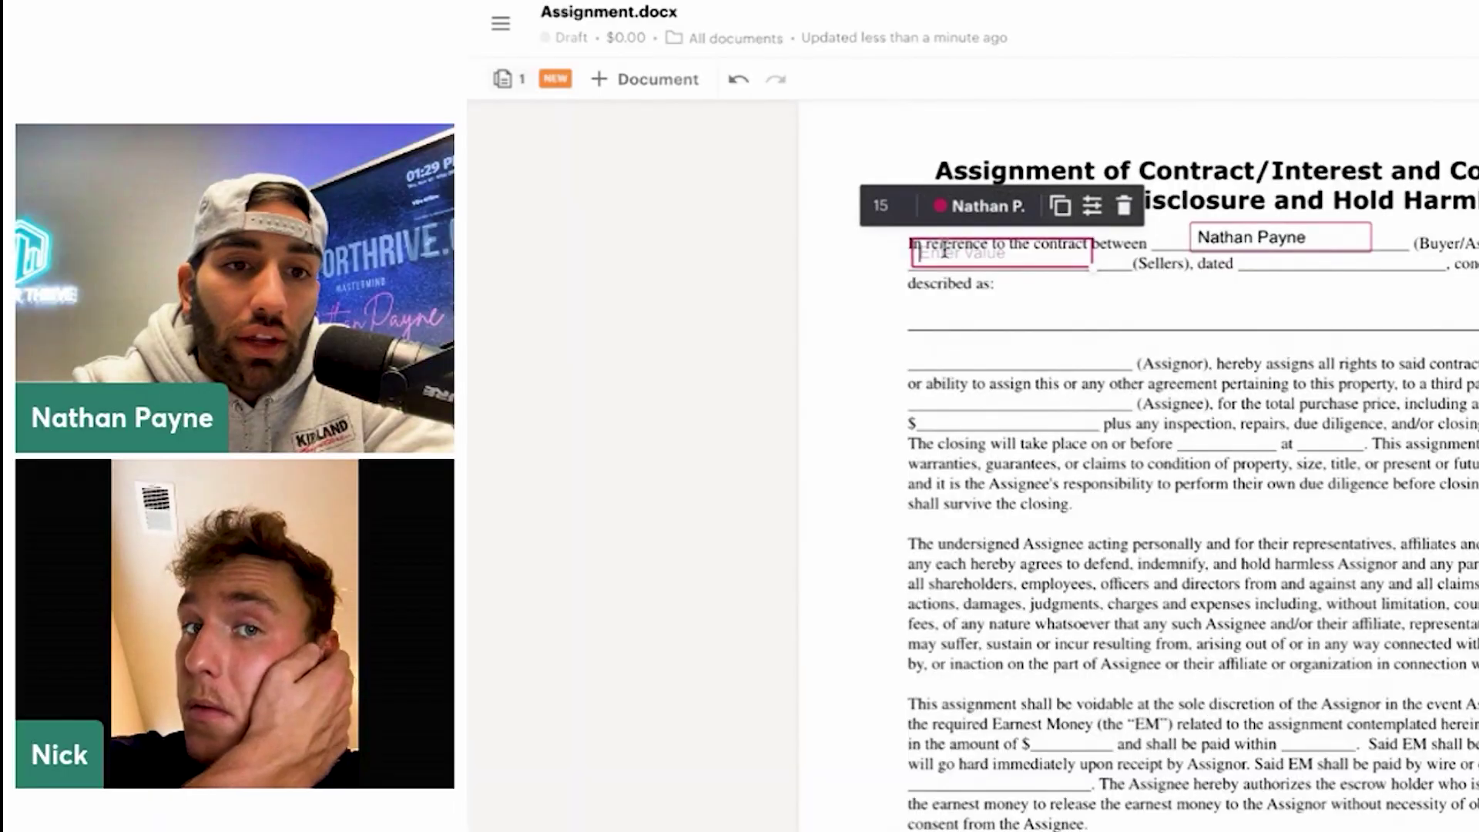
pyautogui.write('dfsfdsdf')
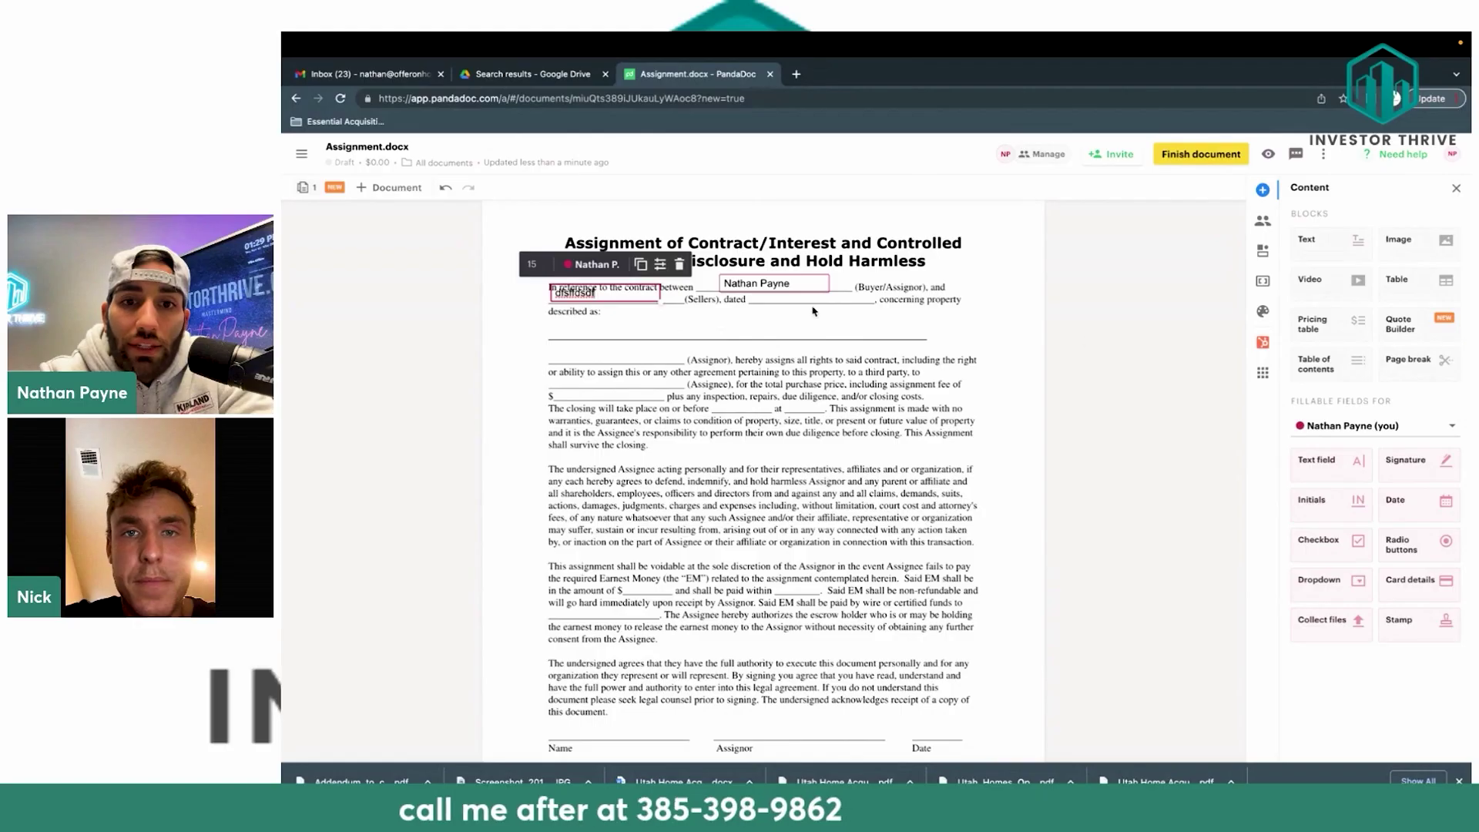
# Step: Add a 10/1/22 field on the dated blank and a field on the property line
pyautogui.moveTo(1324, 460); pyautogui.dragTo(767, 296)
pyautogui.write('10/1/22')
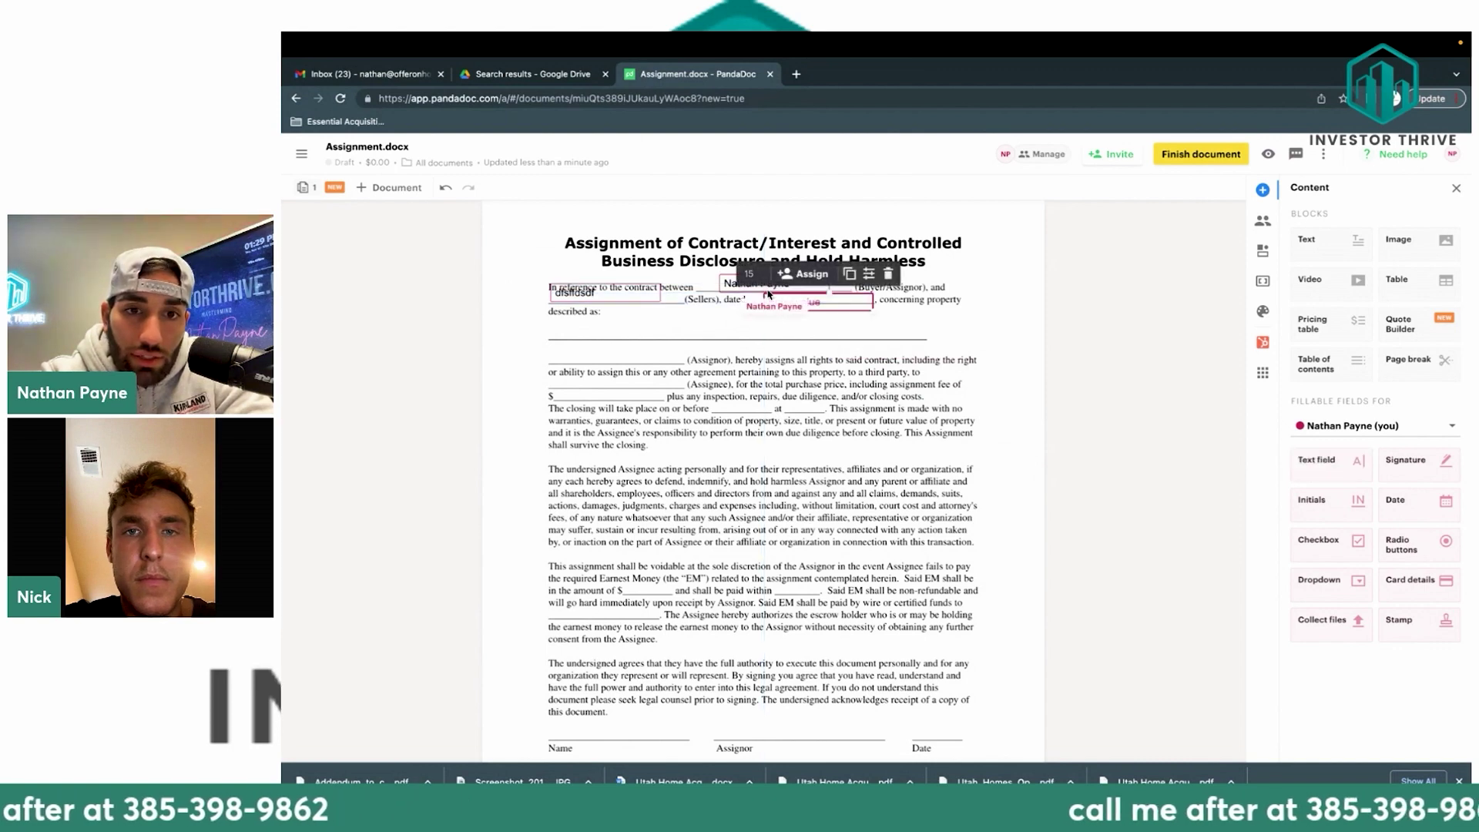
pyautogui.scroll(-1, 925, 386)
pyautogui.moveTo(1317, 460); pyautogui.dragTo(596, 315)
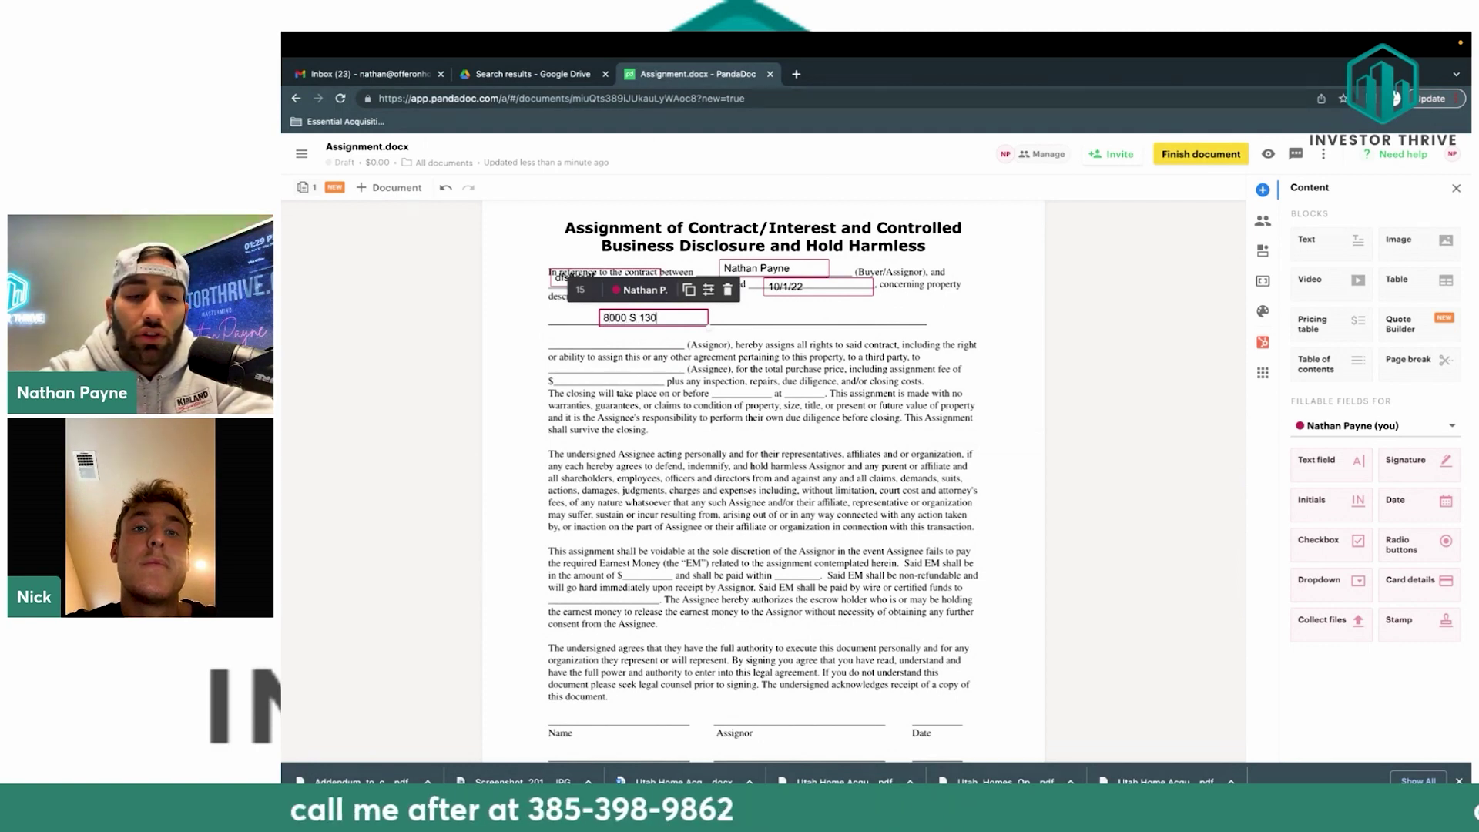
pyautogui.scroll(3, 693, 331)
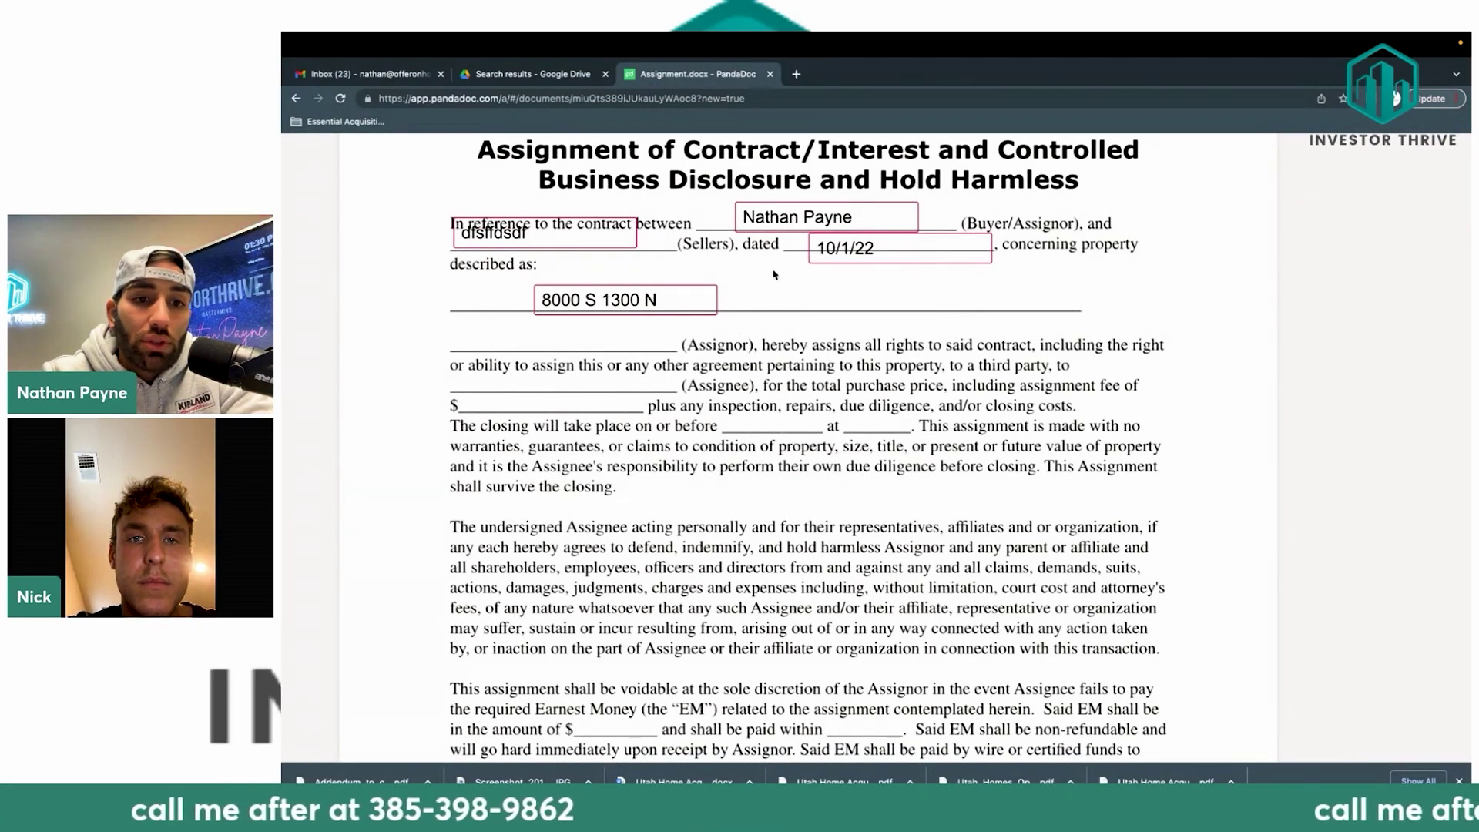
pyautogui.click(834, 222)
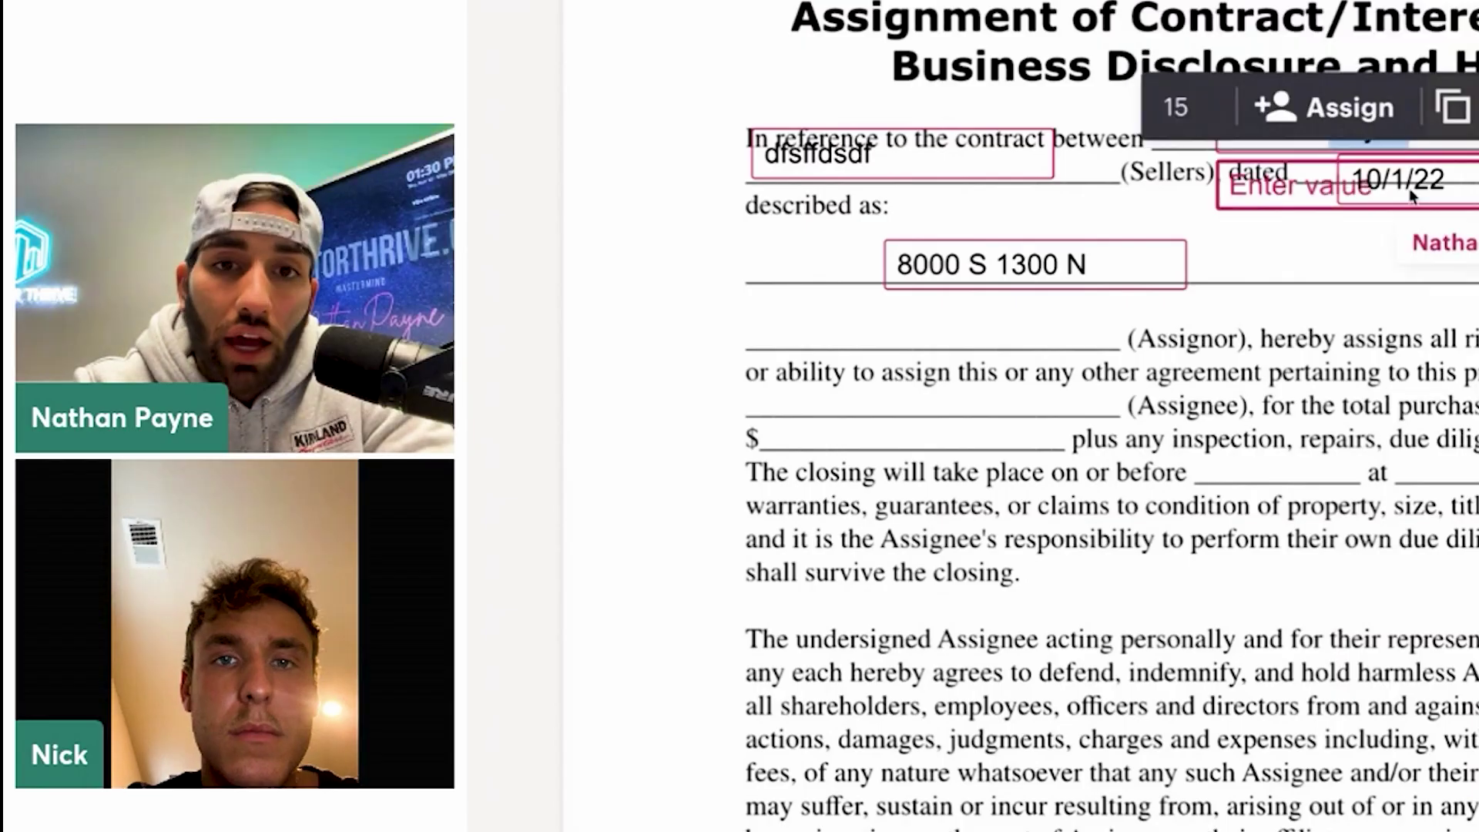
# Step: Reposition the 10/1/22 date field and add an empty text field on the Assignor line, duplicating it
pyautogui.moveTo(851, 254); pyautogui.dragTo(821, 245)
pyautogui.moveTo(1360, 173); pyautogui.dragTo(1408, 162)
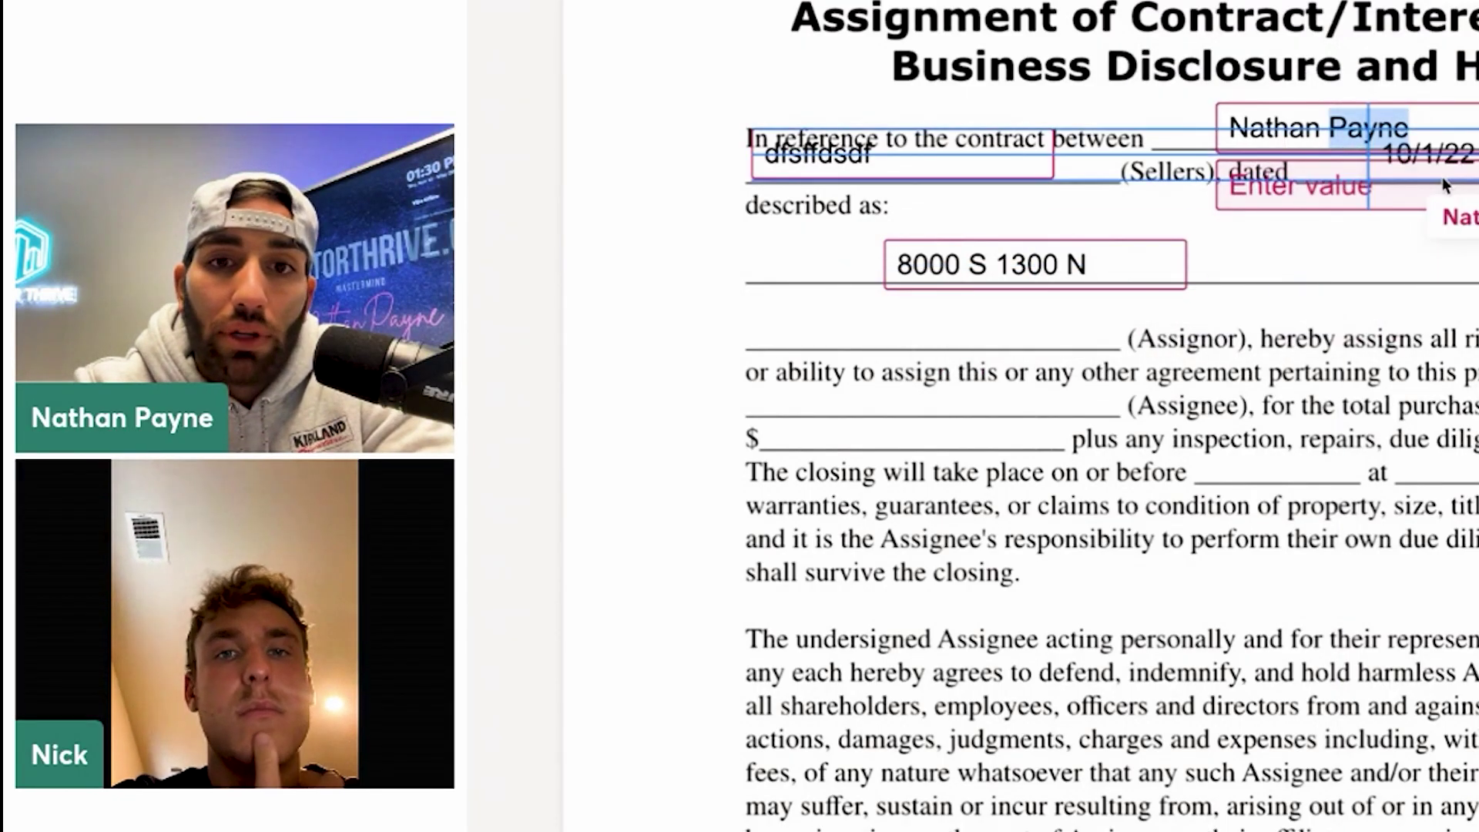
pyautogui.moveTo(1302, 185); pyautogui.dragTo(858, 340)
pyautogui.click(530, 294)
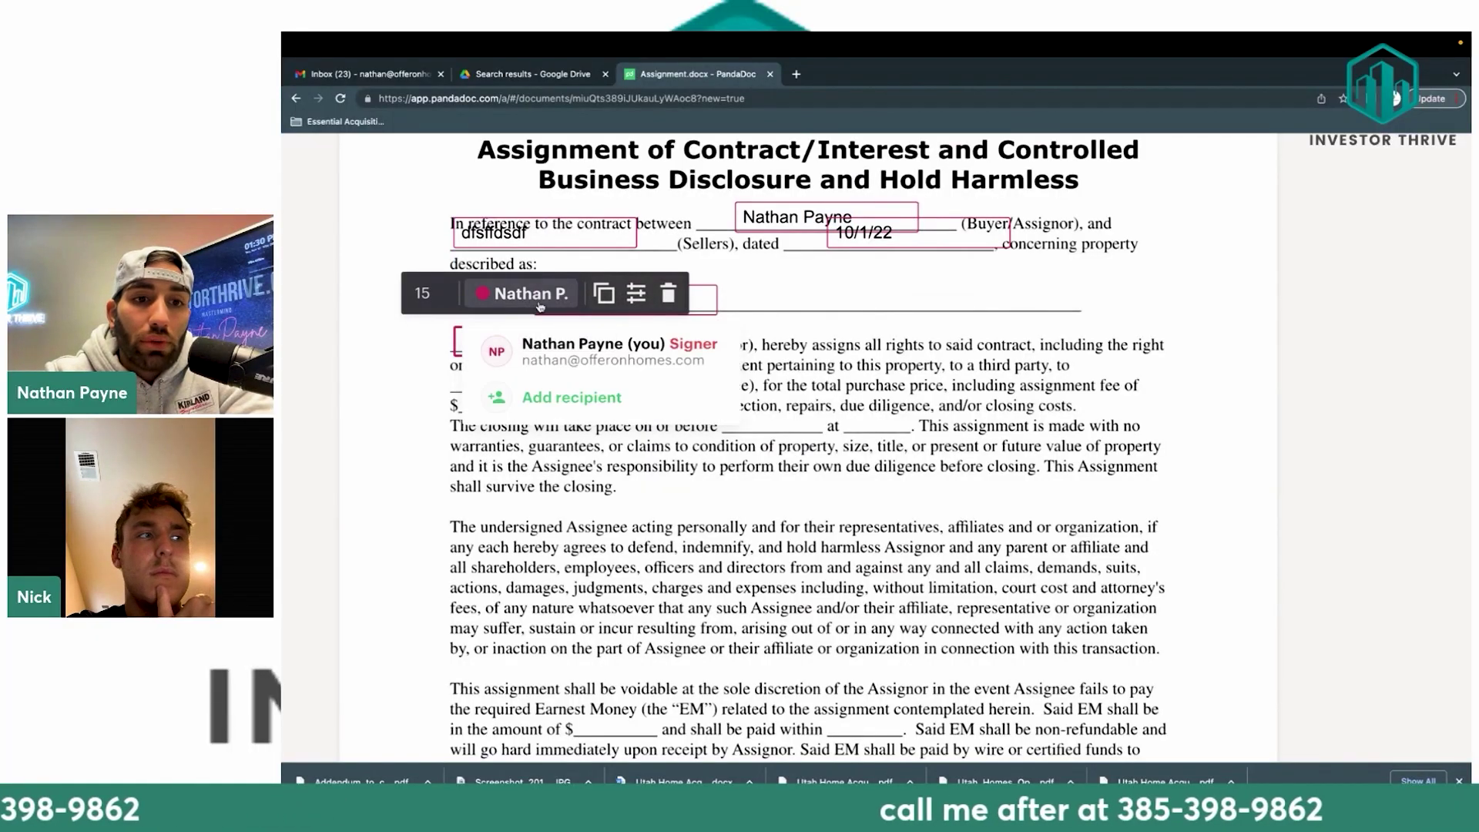
pyautogui.click(910, 346)
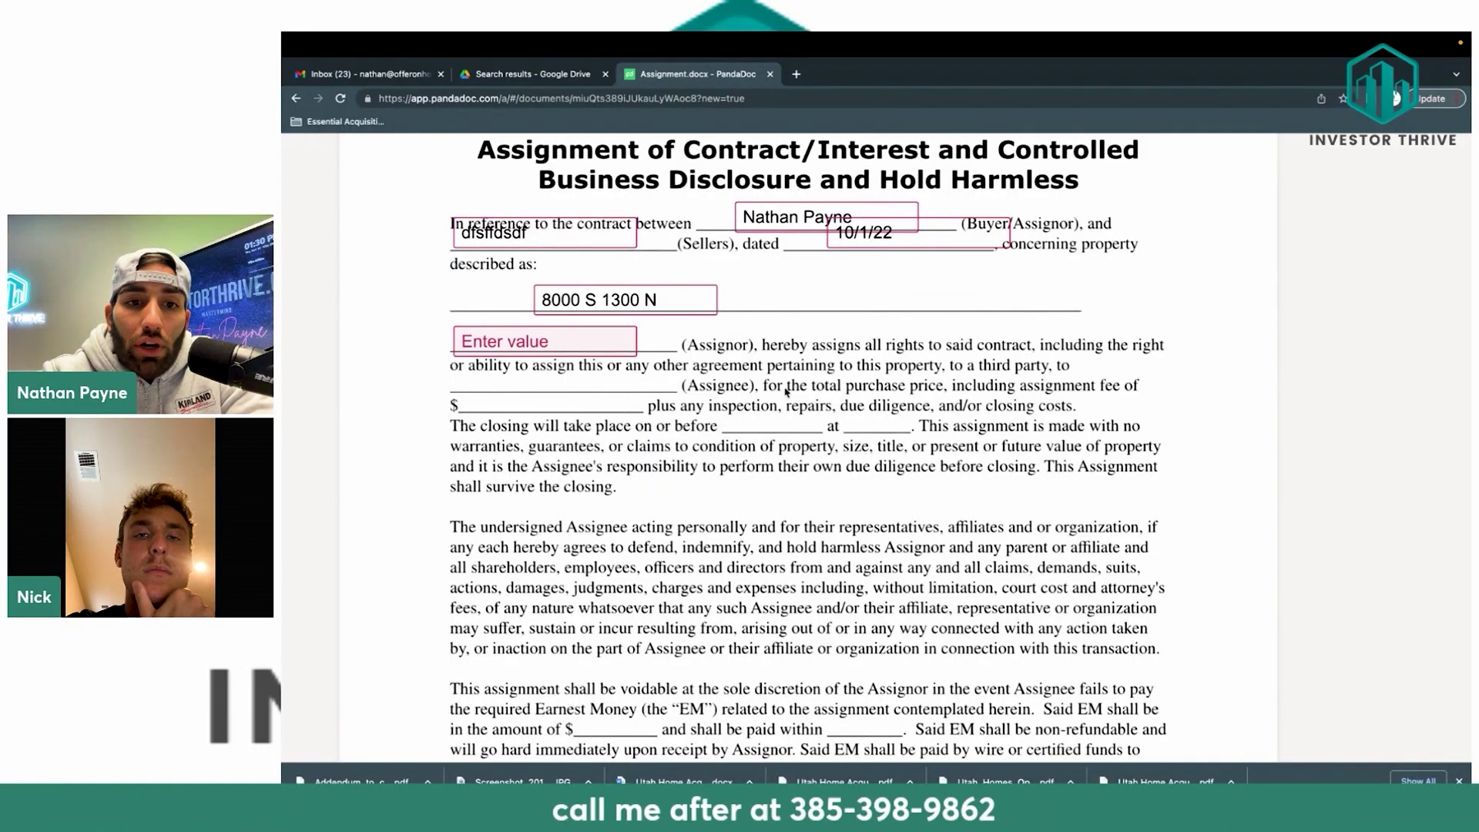
pyautogui.scroll(-1, 770, 416)
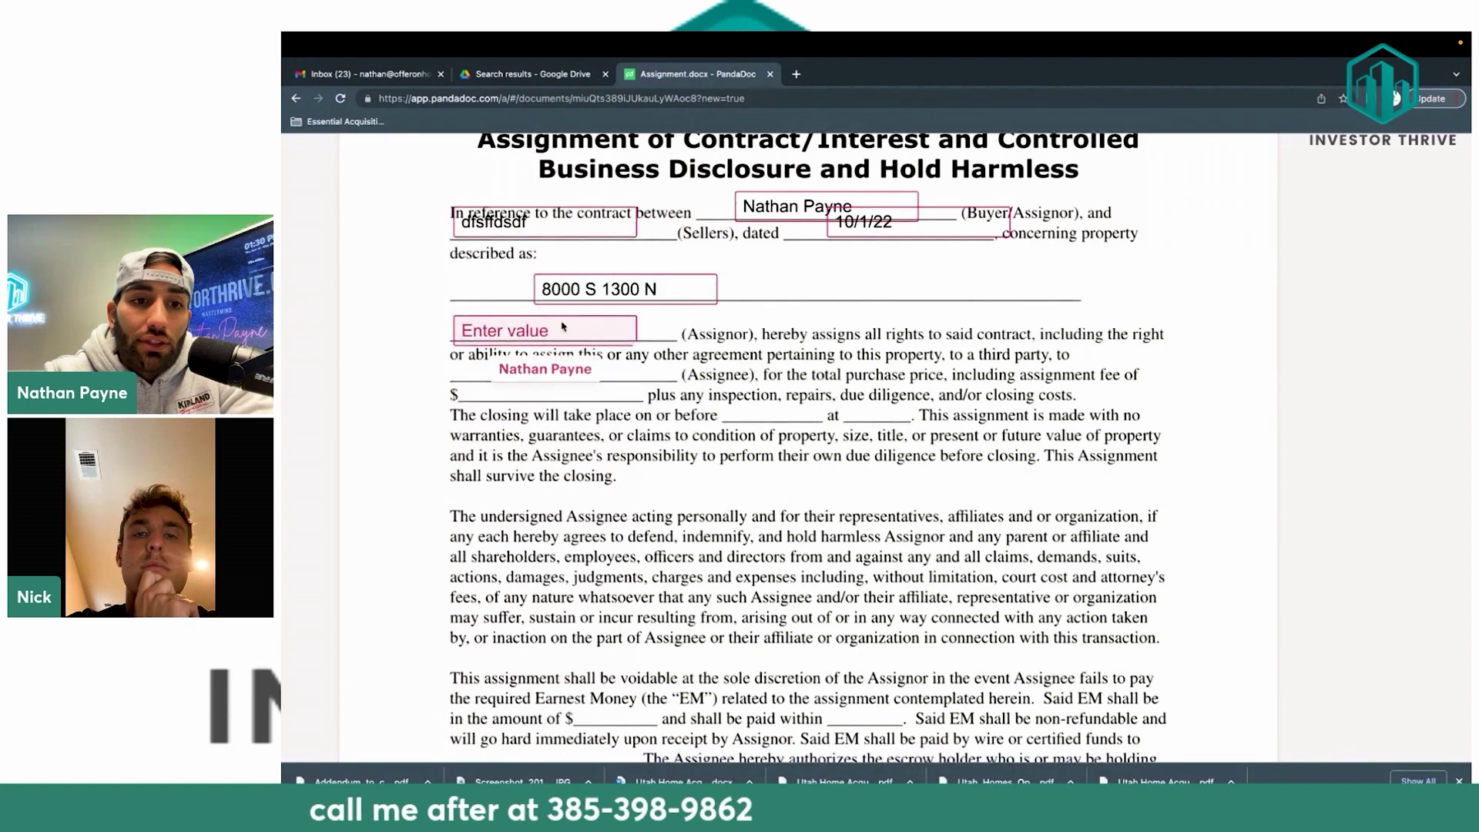
pyautogui.click(539, 331)
pyautogui.click(598, 318)
# Step: Fill the Assignee field with placeholder text and add a text field on the purchase price blank
pyautogui.click(570, 369)
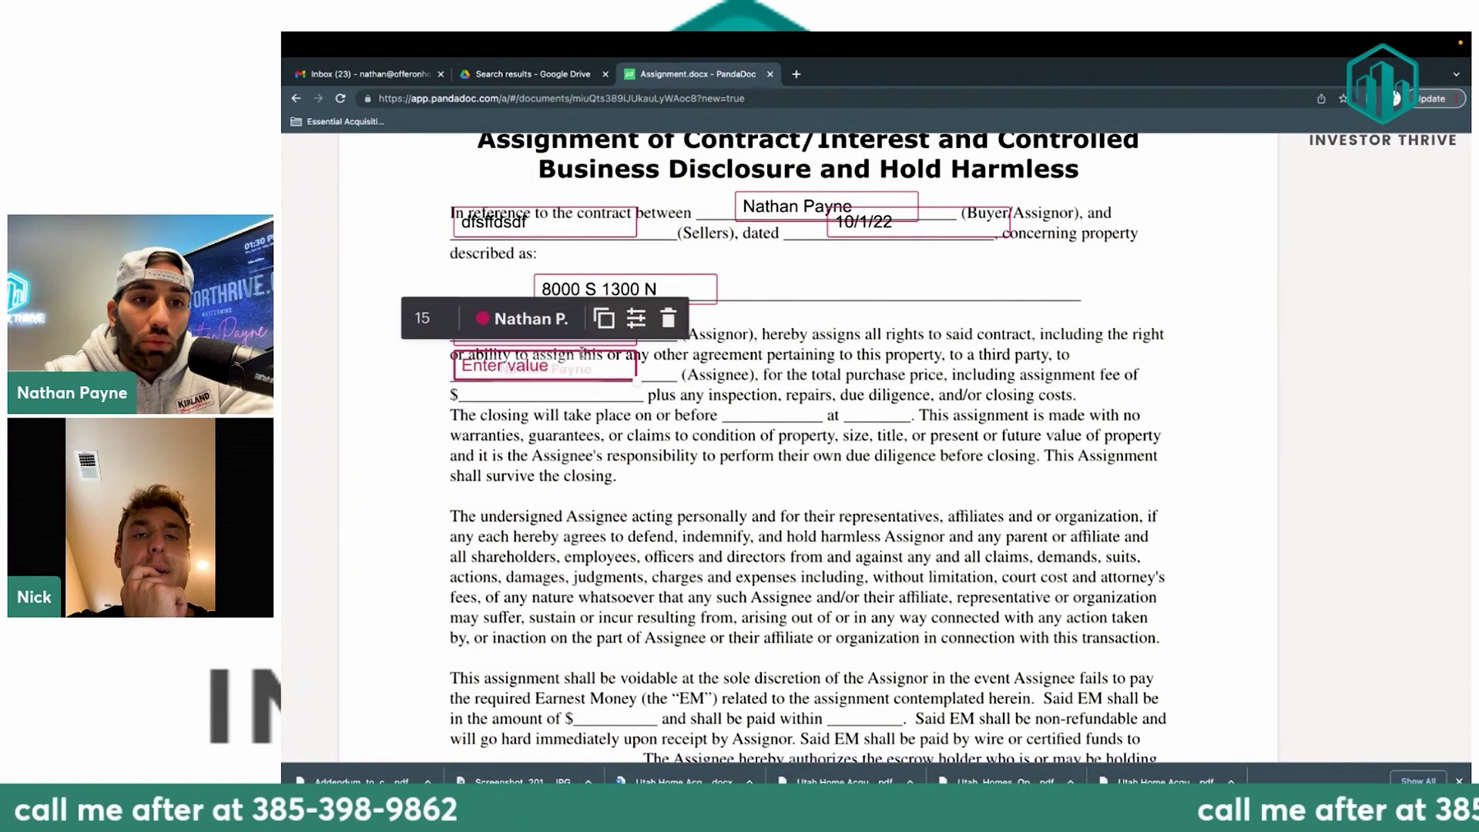
pyautogui.write('asdfdsfdfasdfkdsjlkfdj')
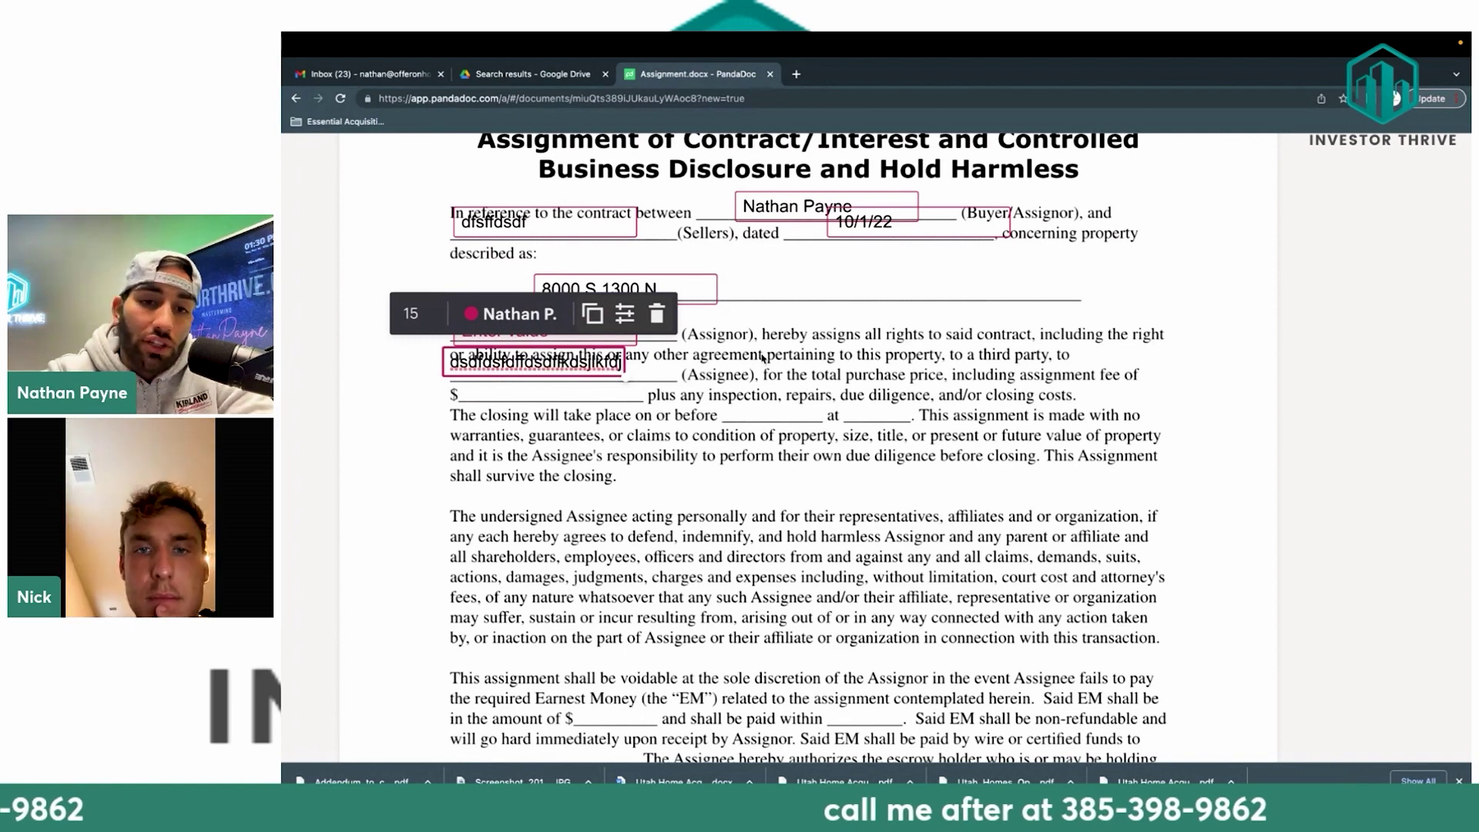
pyautogui.click(944, 402)
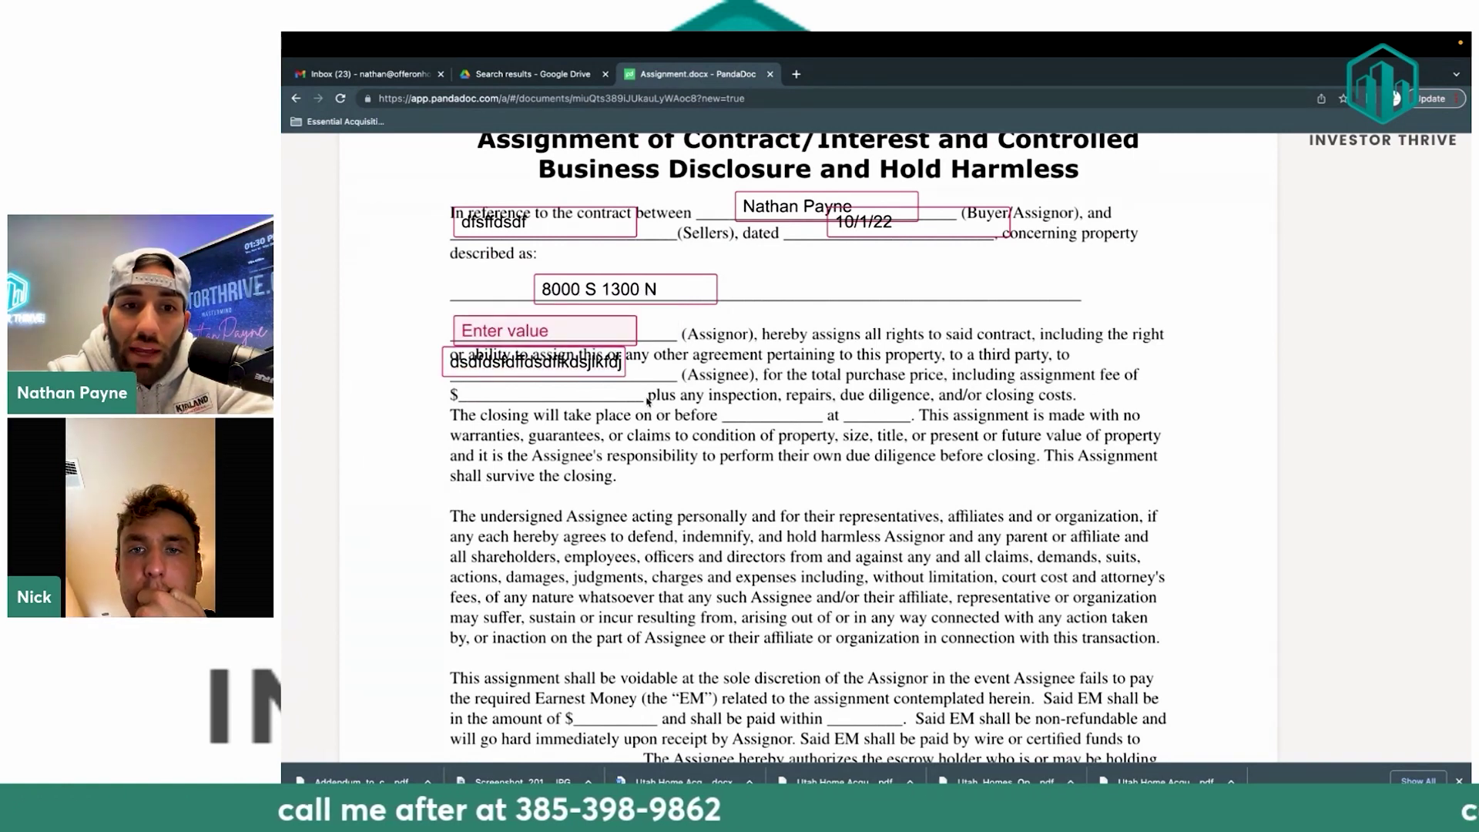
pyautogui.hotkey('ctrl', '0')
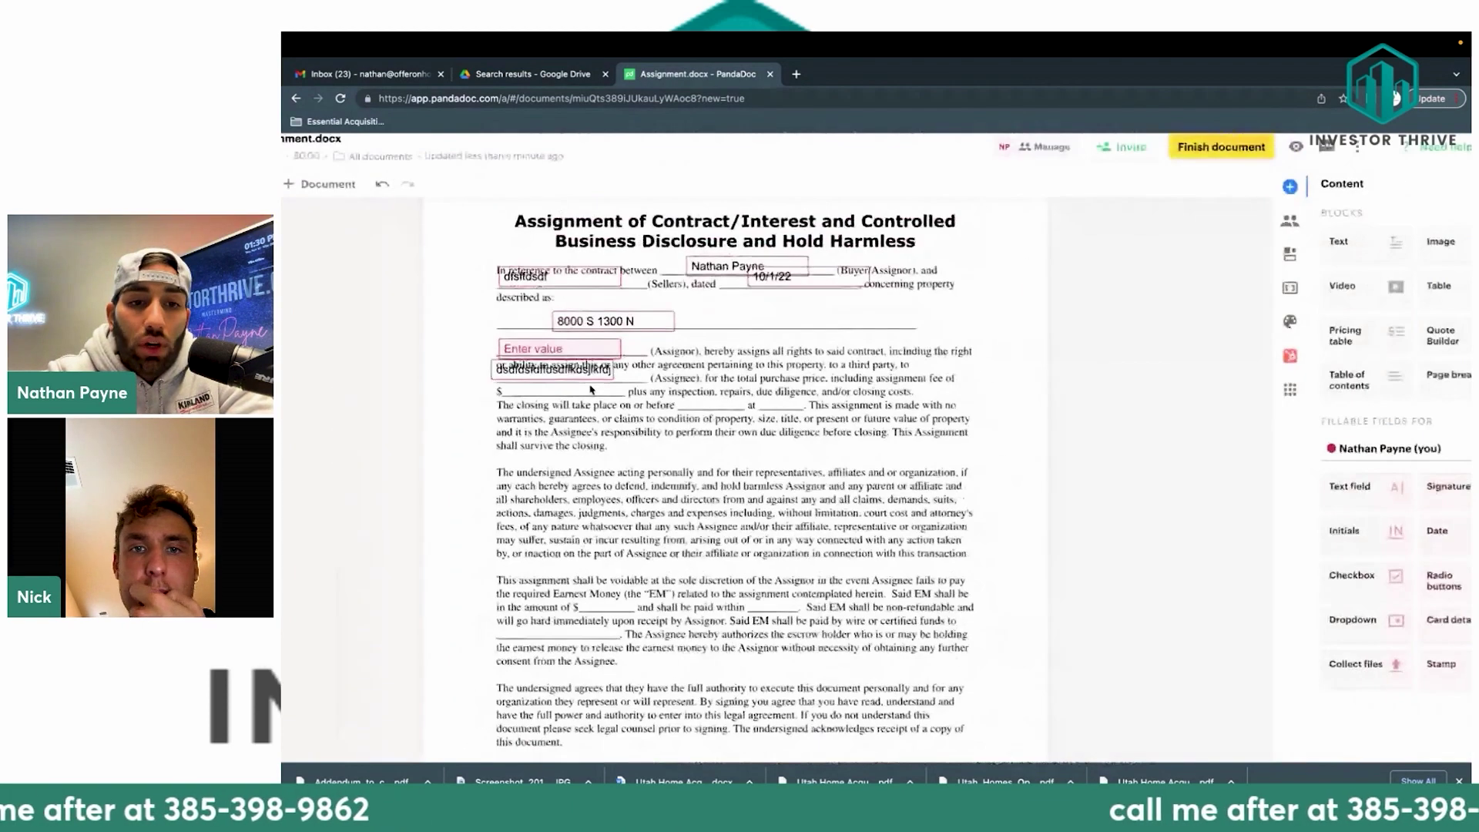
pyautogui.moveTo(1354, 498); pyautogui.dragTo(522, 386)
# Step: Enter 199,000 in the purchase price field
pyautogui.click(532, 390)
pyautogui.write('1')
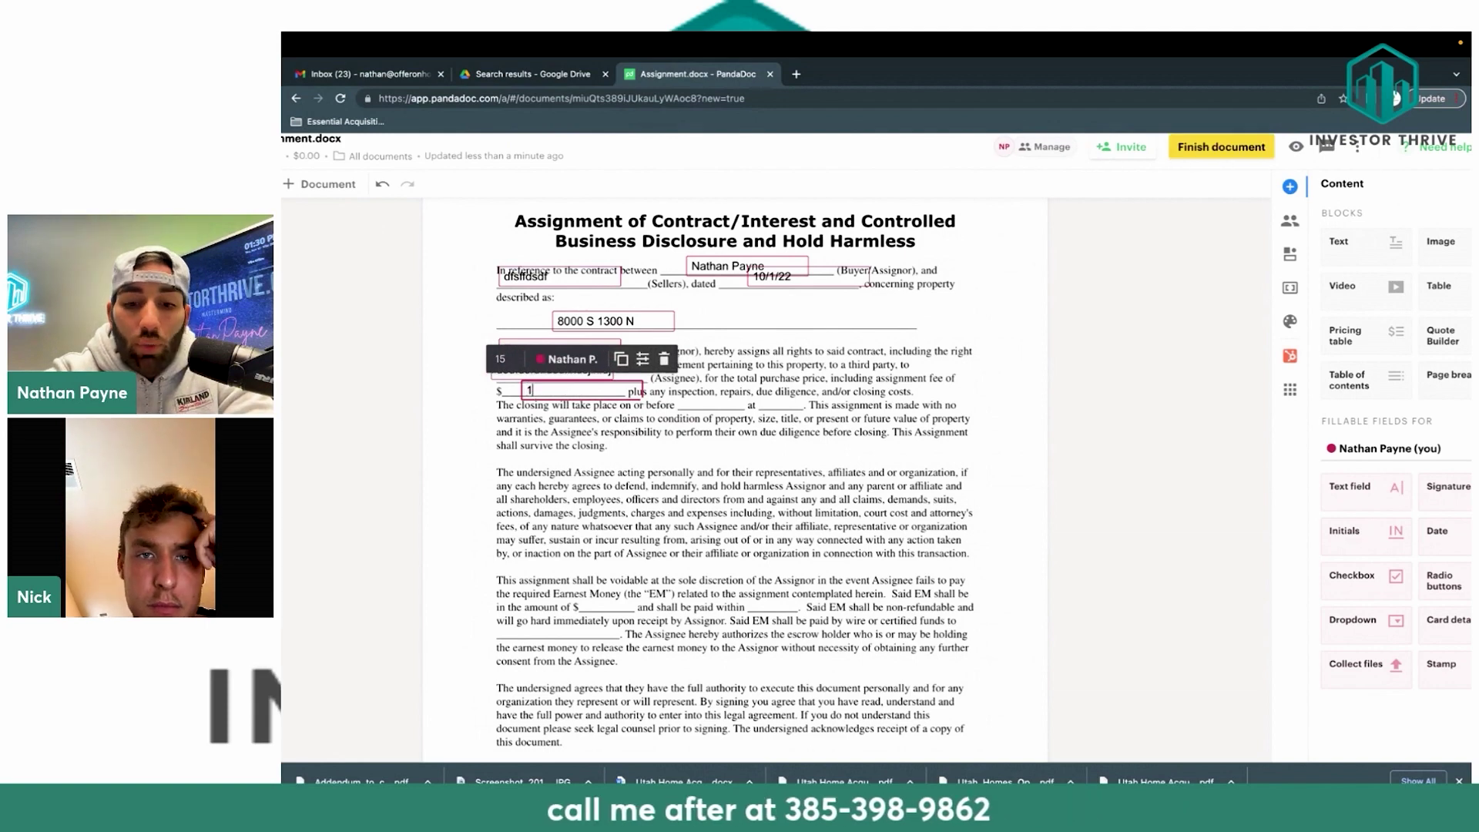
pyautogui.write('99,000')
pyautogui.click(544, 420)
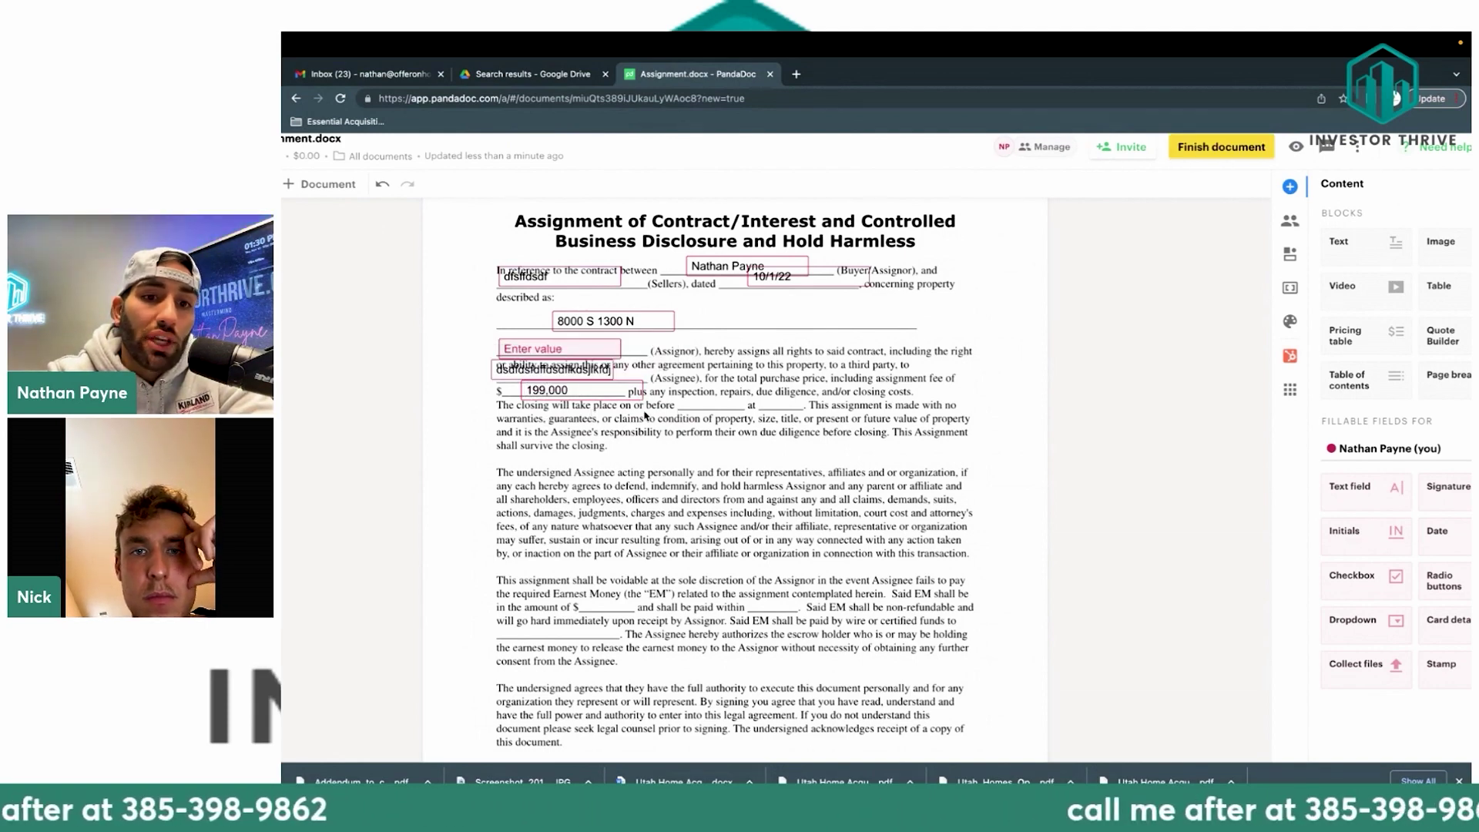
# Step: Add a closing date field reading 12/5 at 5:00 and settle it onto its line
pyautogui.moveTo(1363, 493); pyautogui.dragTo(676, 399)
pyautogui.write('12/')
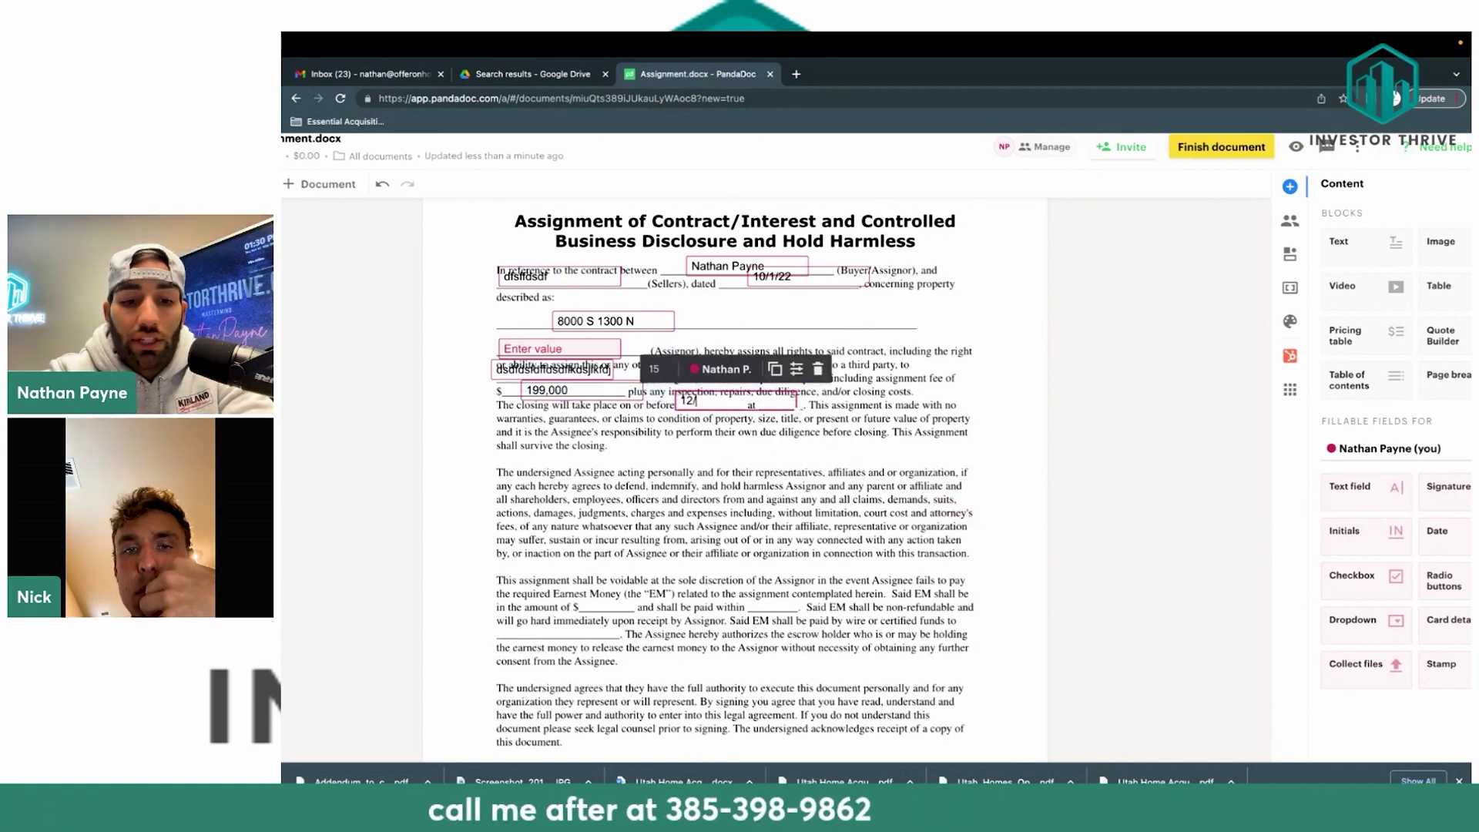
pyautogui.write('5                5:00')
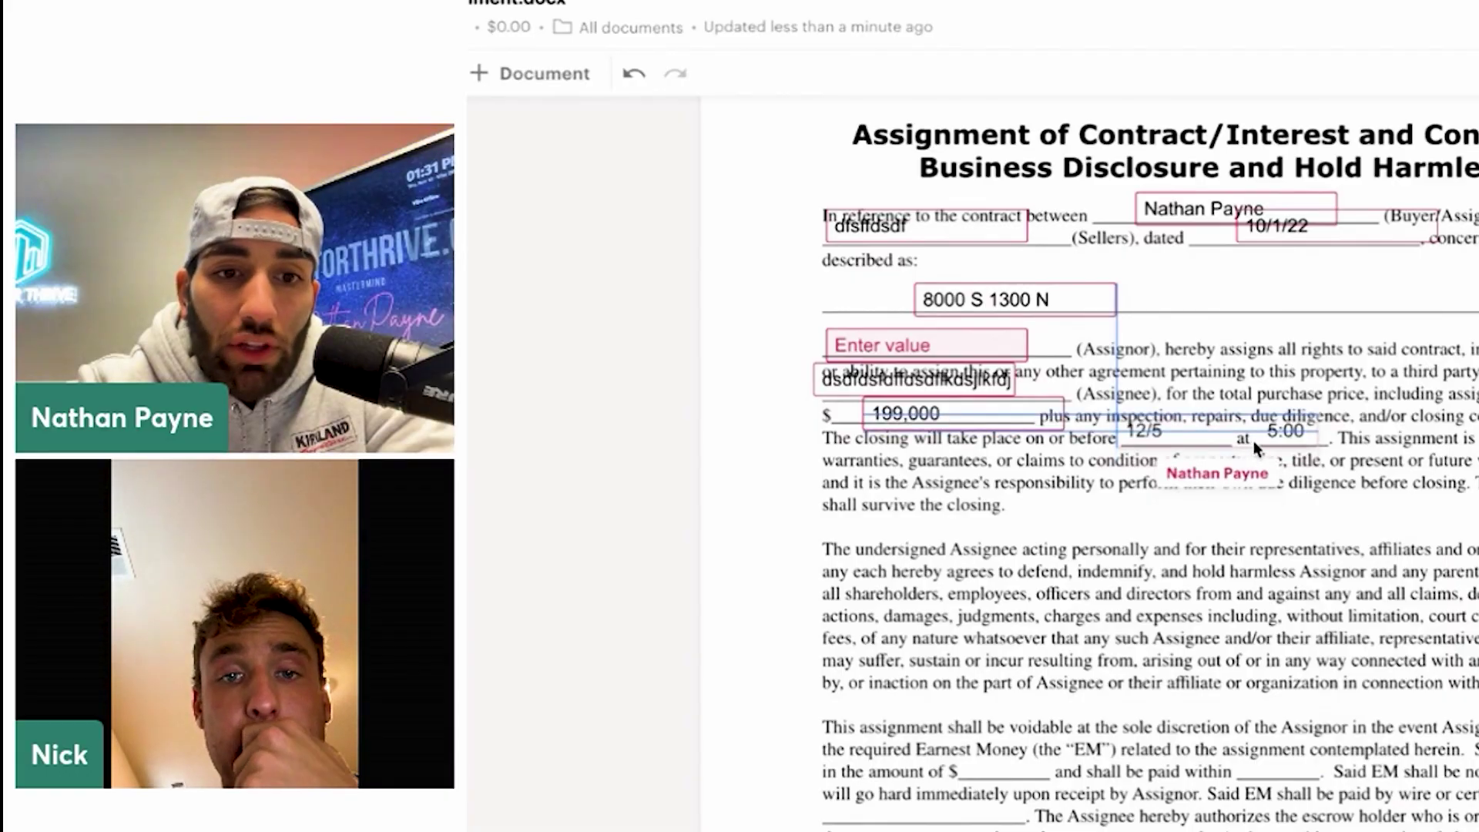
pyautogui.moveTo(758, 408); pyautogui.dragTo(764, 412)
pyautogui.moveTo(1262, 453); pyautogui.dragTo(1260, 438)
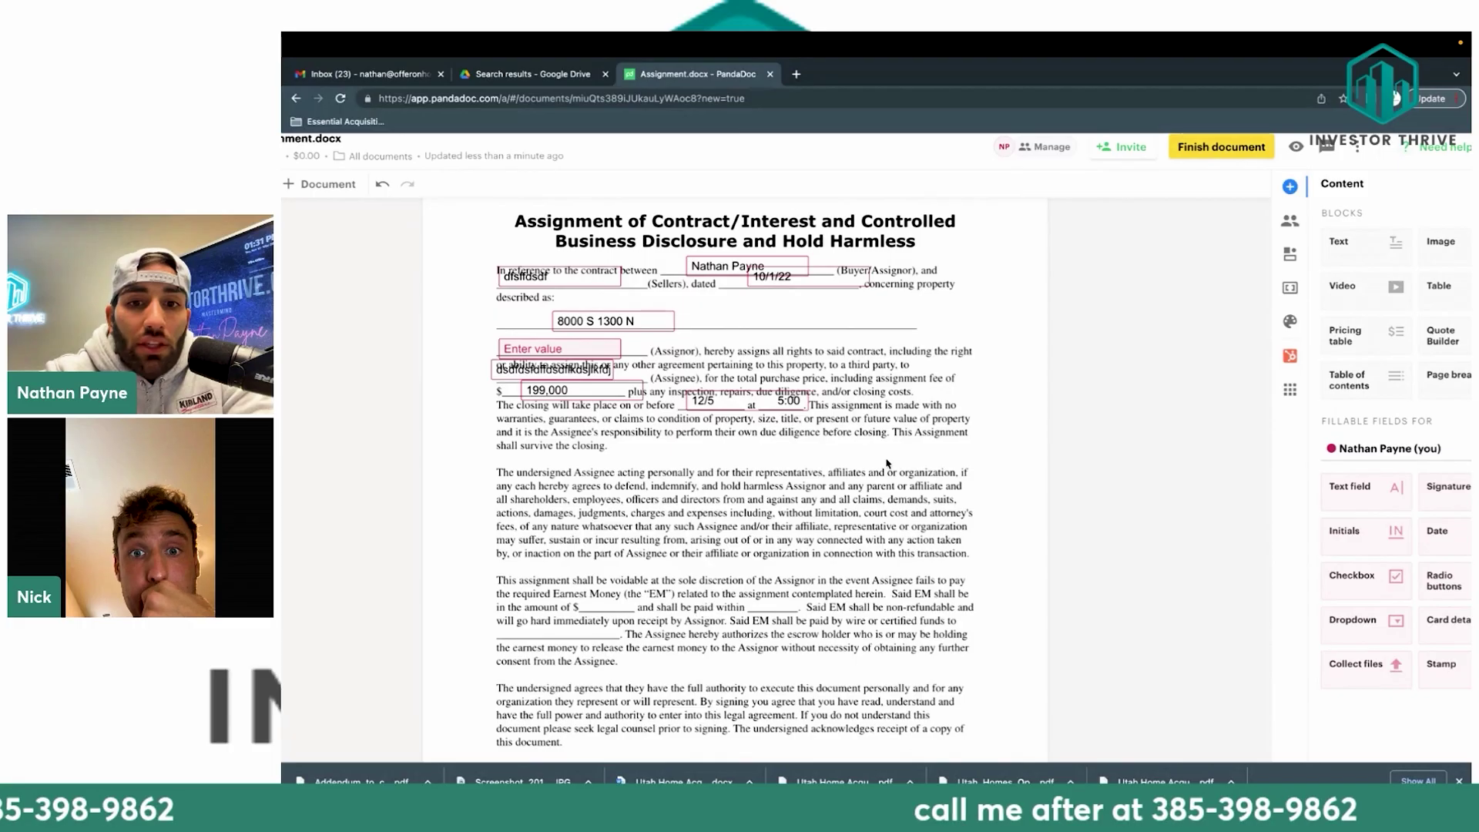
pyautogui.scroll(-1, 888, 462)
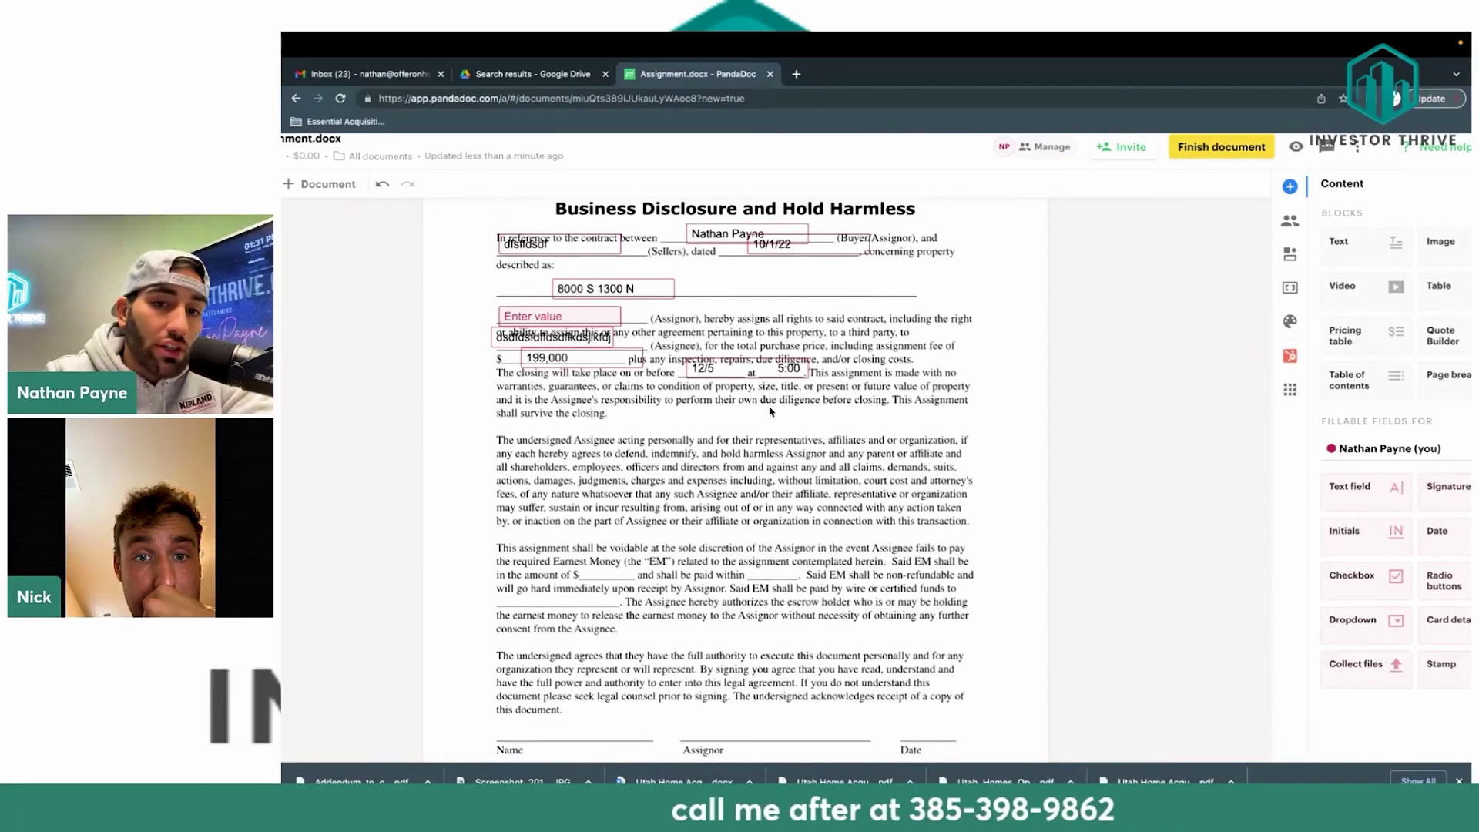
pyautogui.scroll(-5, 649, 437)
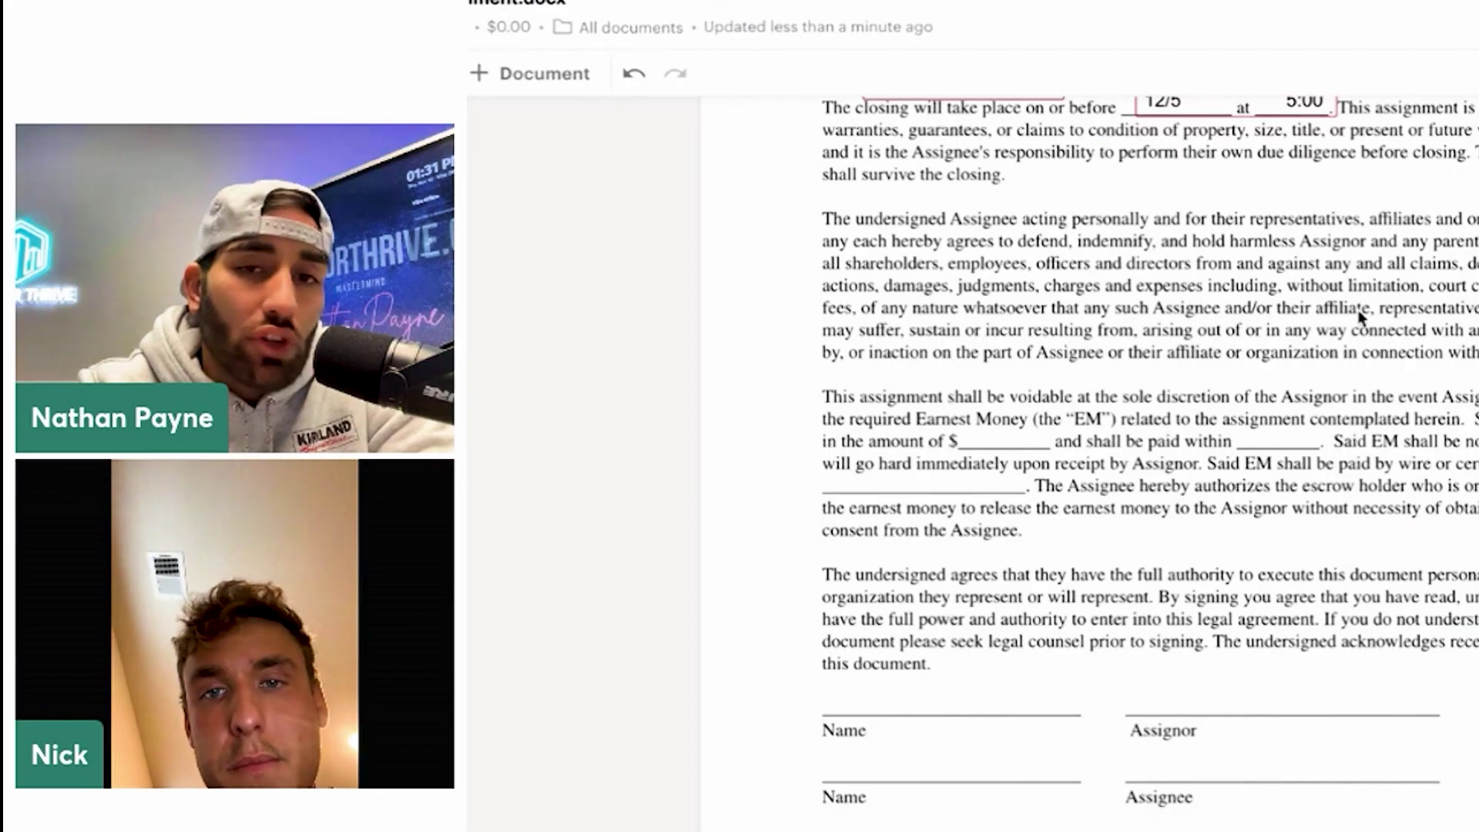
# Step: Add a text field with 5000 on the earnest money amount blank
pyautogui.scroll(1, 1359, 317)
pyautogui.scroll(-1, 1360, 317)
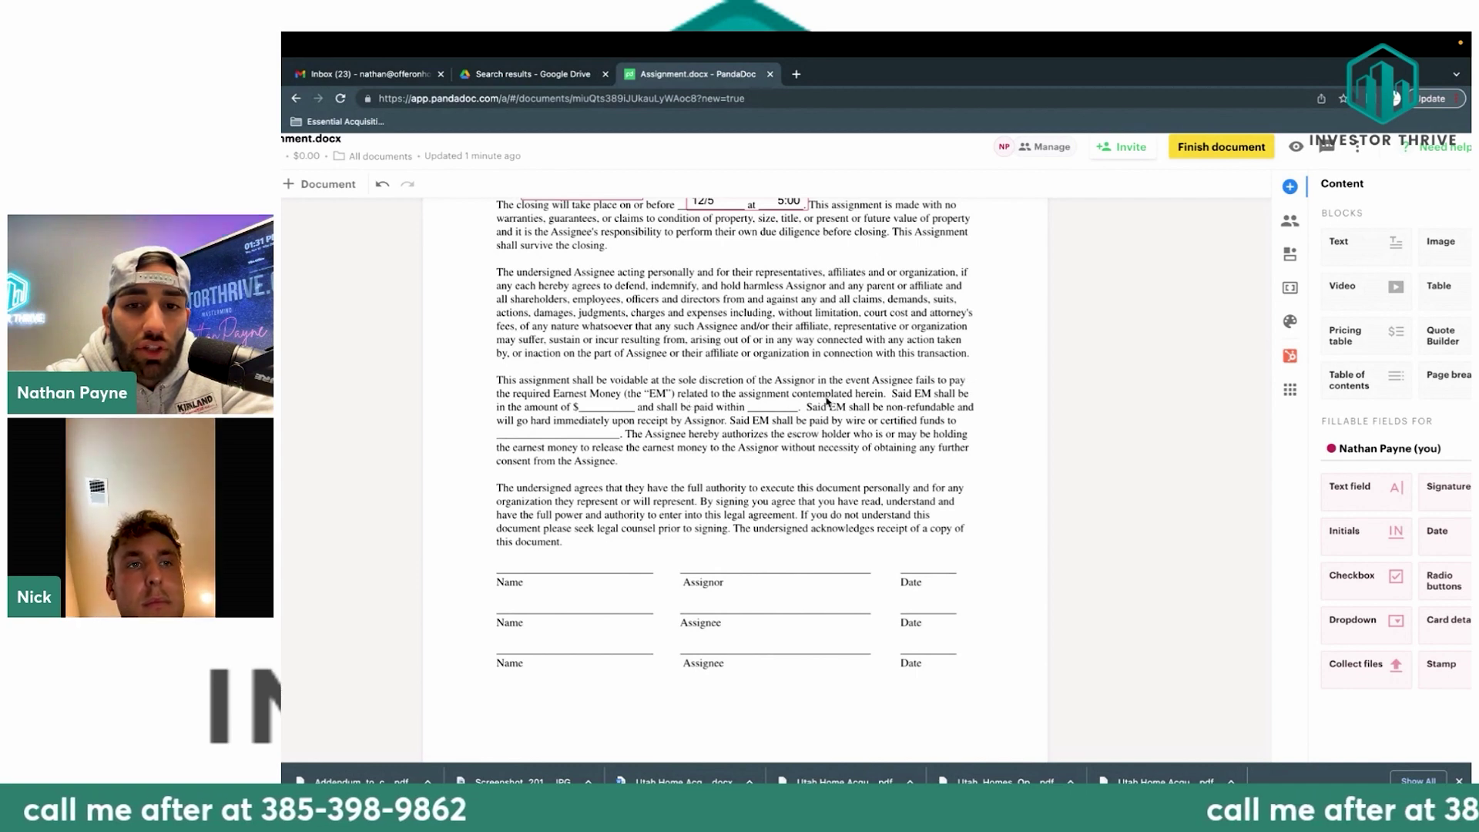
pyautogui.moveTo(1391, 511); pyautogui.dragTo(583, 402)
pyautogui.write('5000')
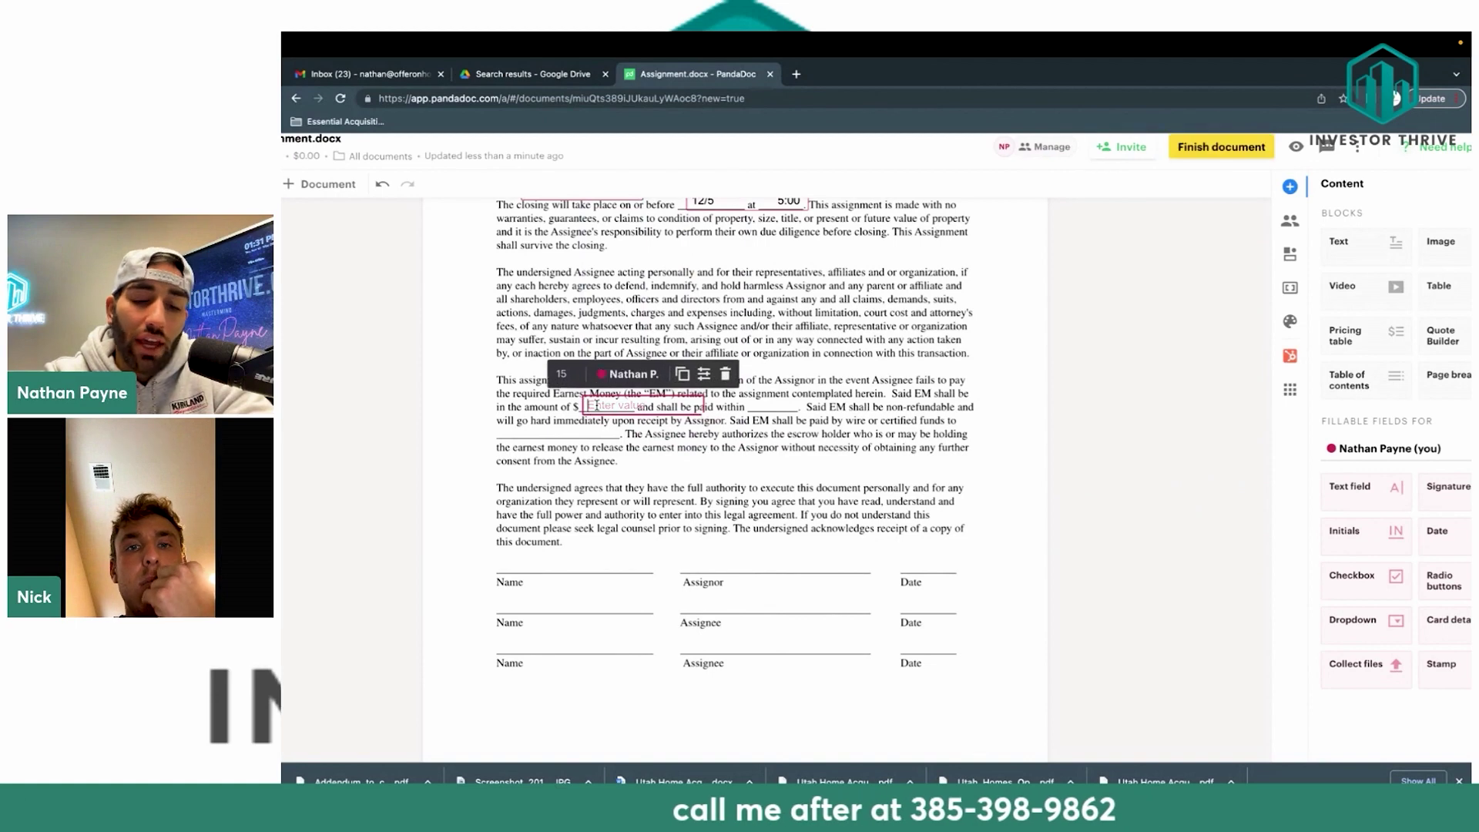
pyautogui.click(755, 424)
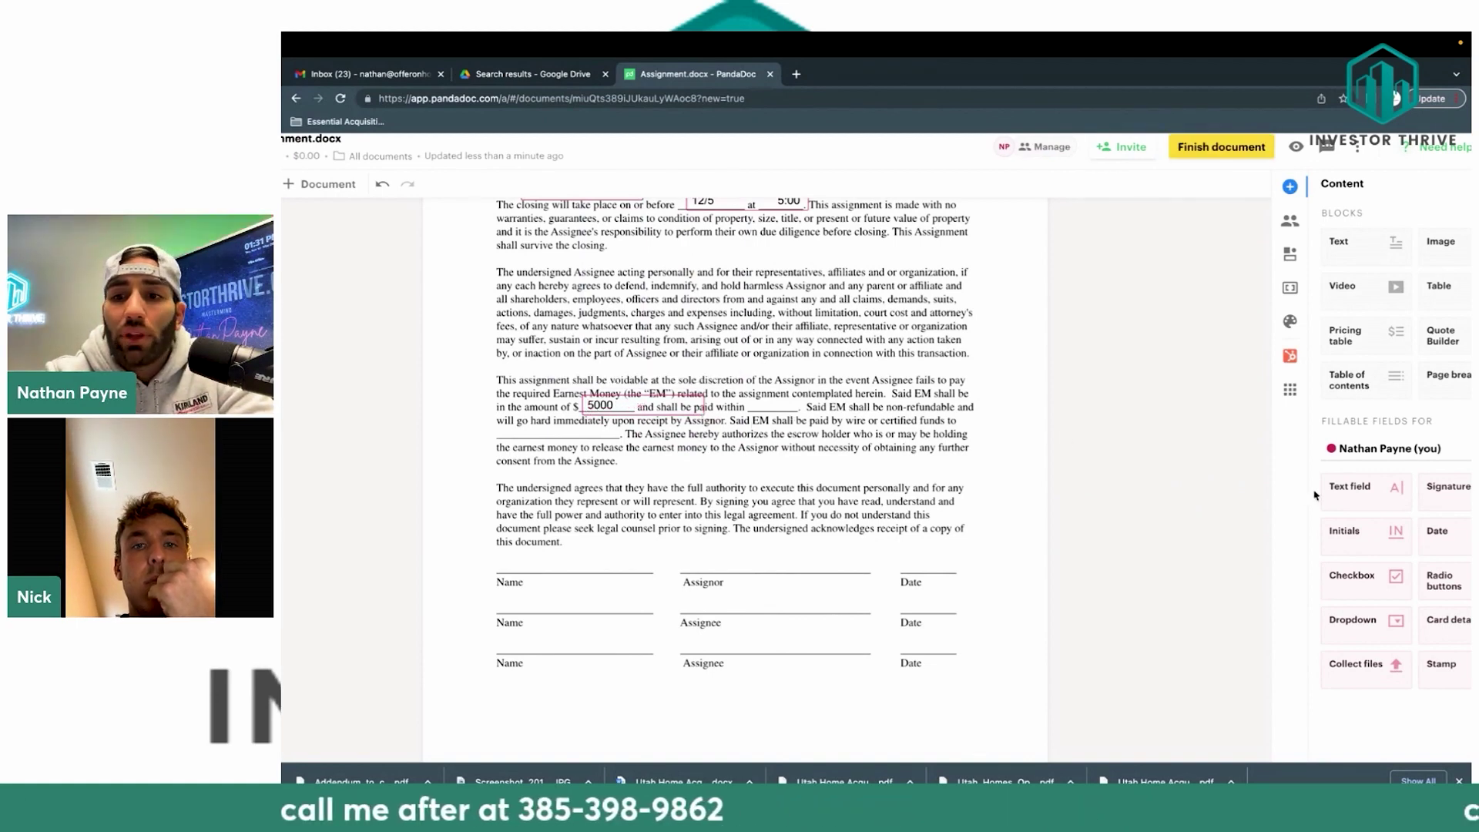
# Step: Add an 11/11/22 earnest money deadline and an empty field on the escrow holder blank
pyautogui.moveTo(1336, 495); pyautogui.dragTo(763, 408)
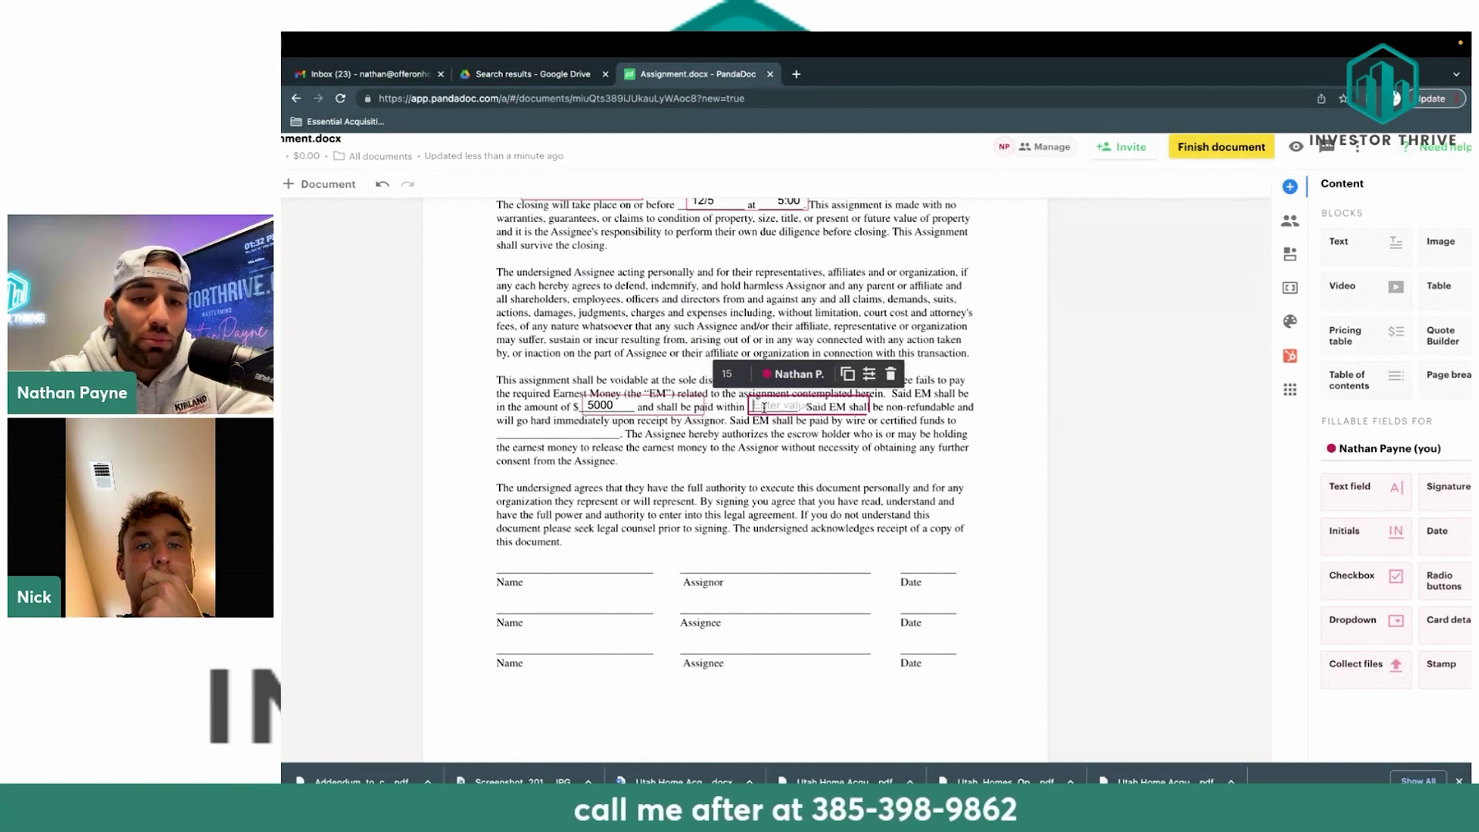
pyautogui.write('11')
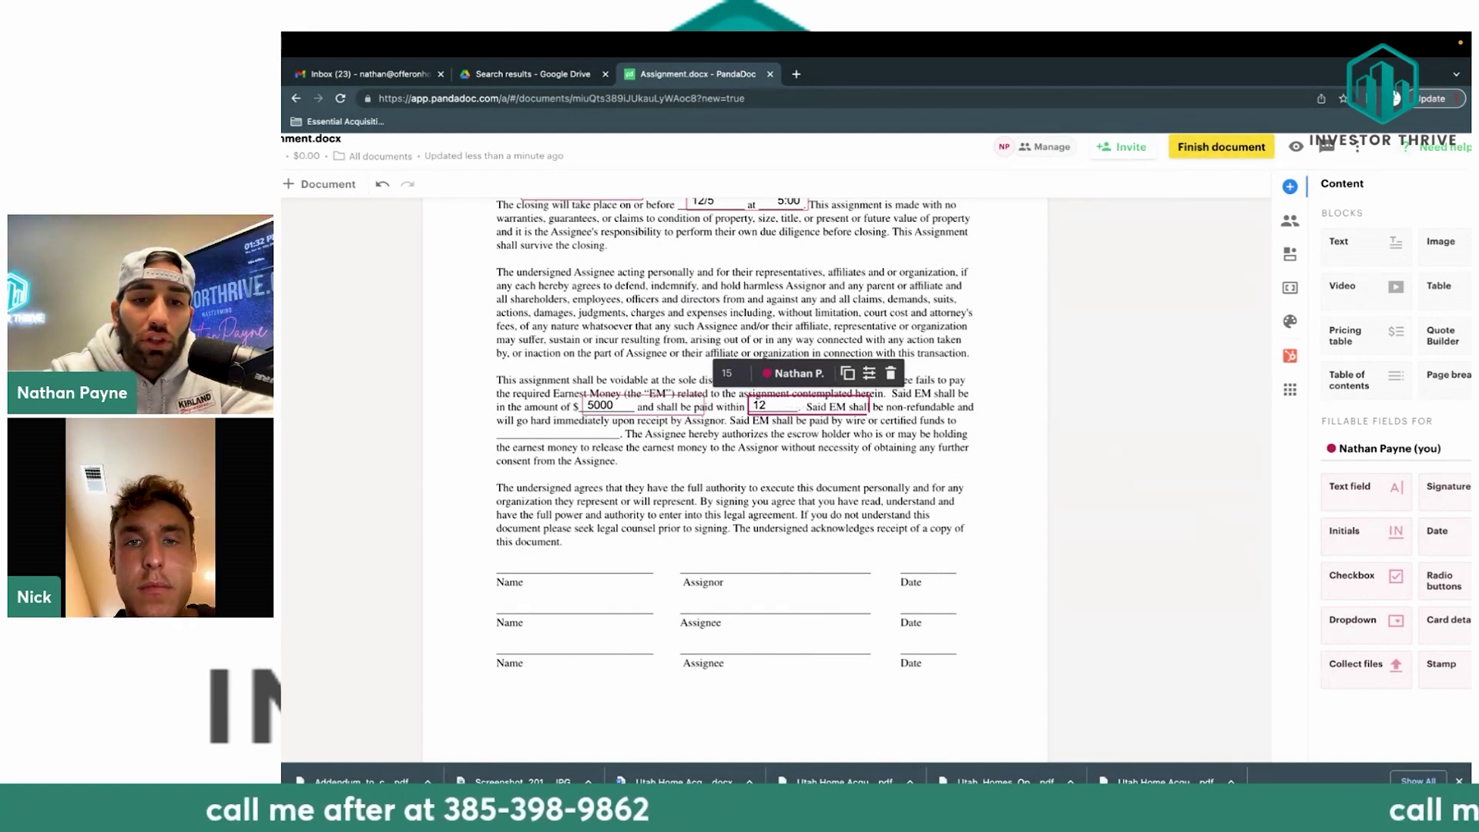
pyautogui.write('/11')
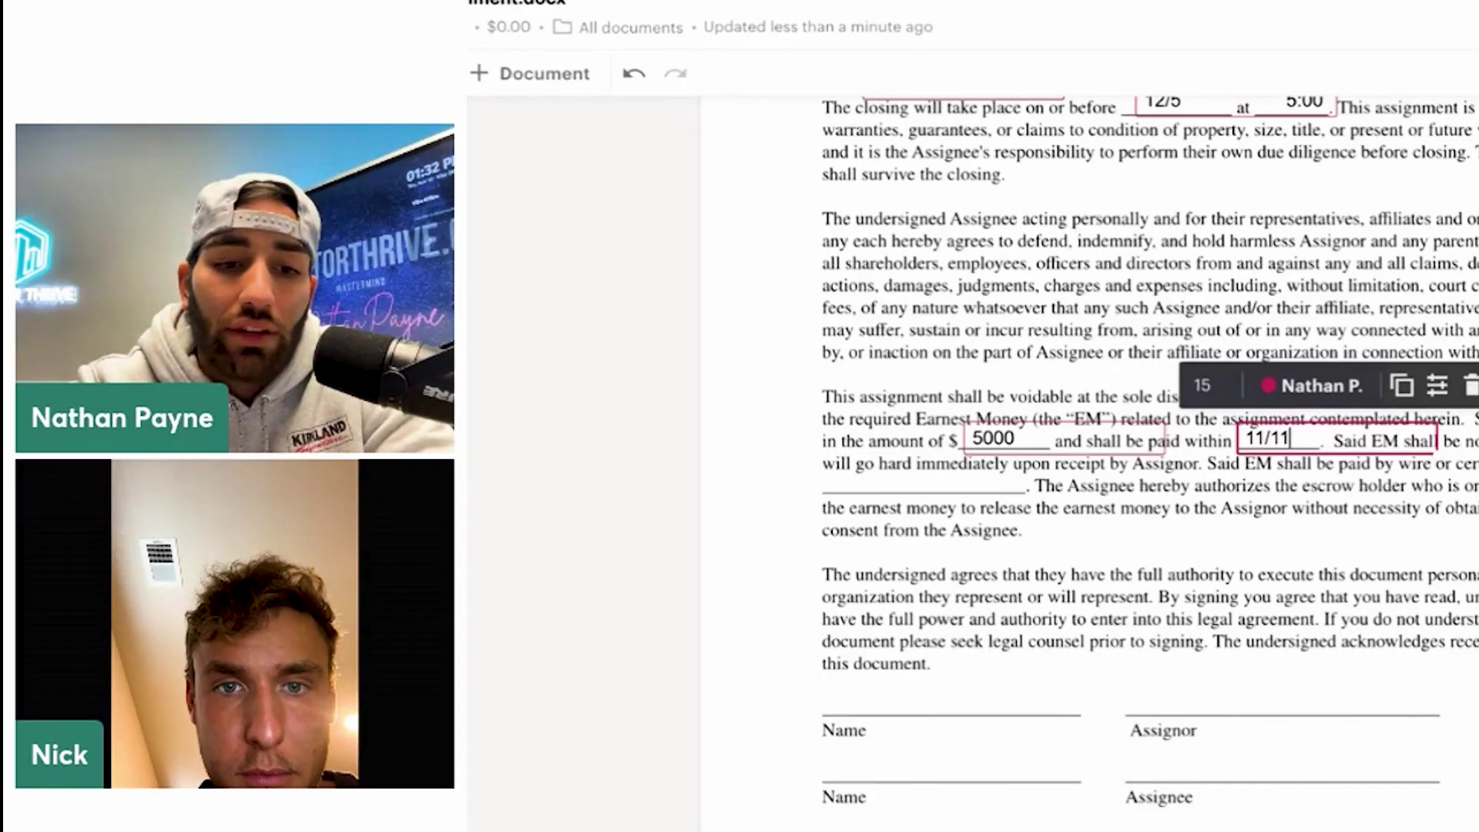
pyautogui.write('/22')
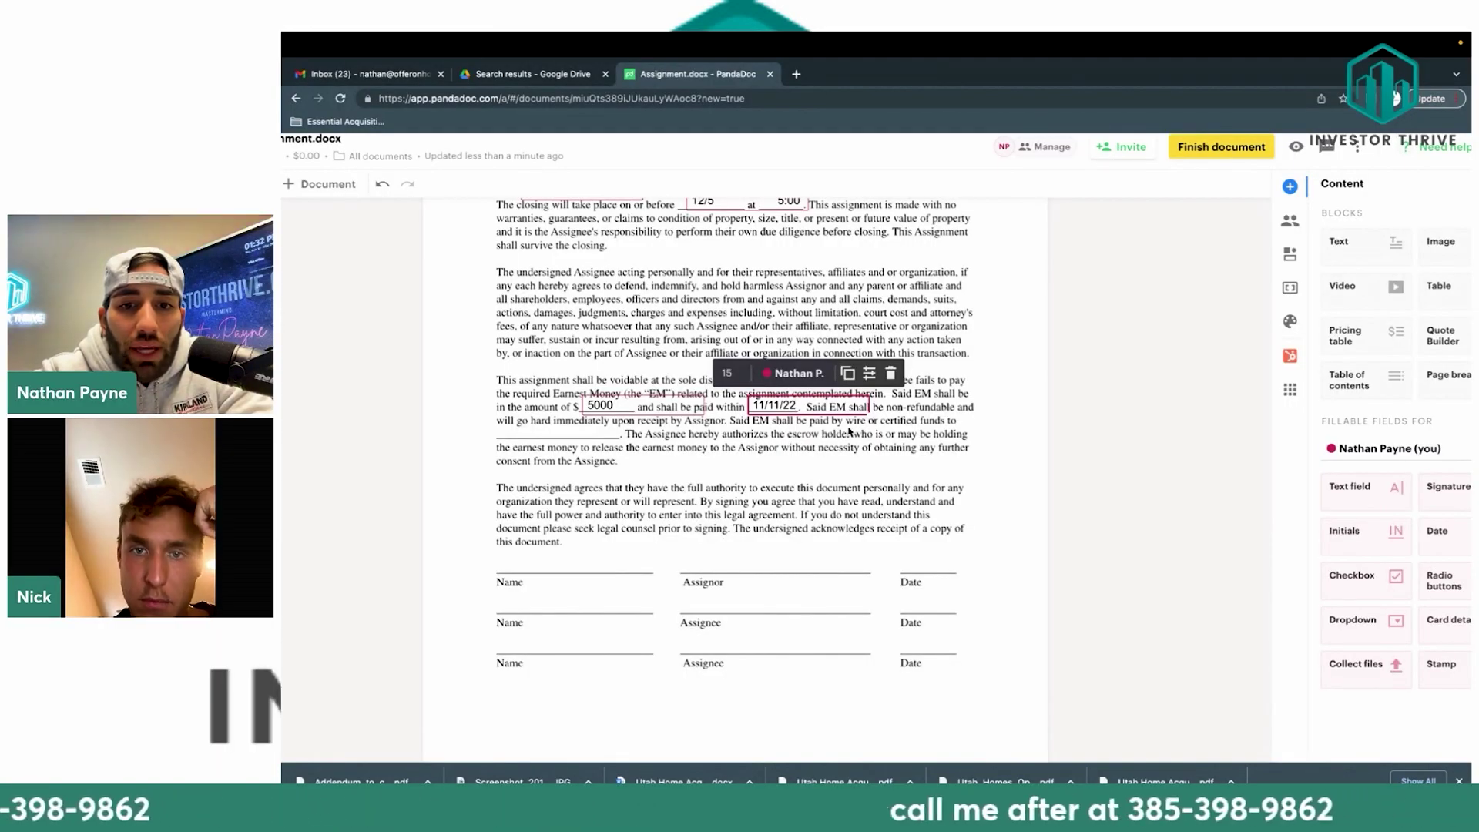
pyautogui.click(578, 437)
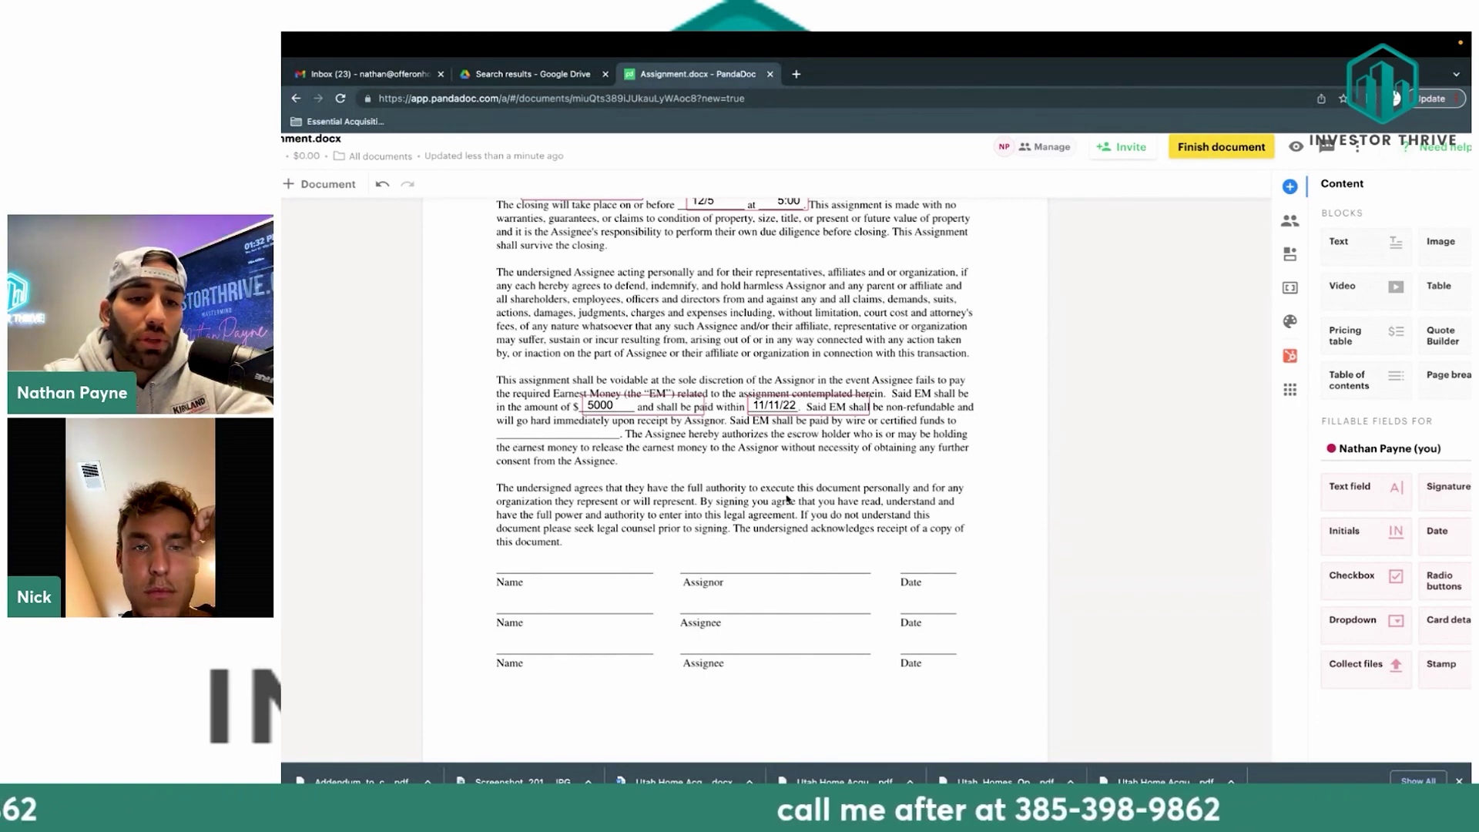
pyautogui.moveTo(1356, 492); pyautogui.dragTo(503, 423)
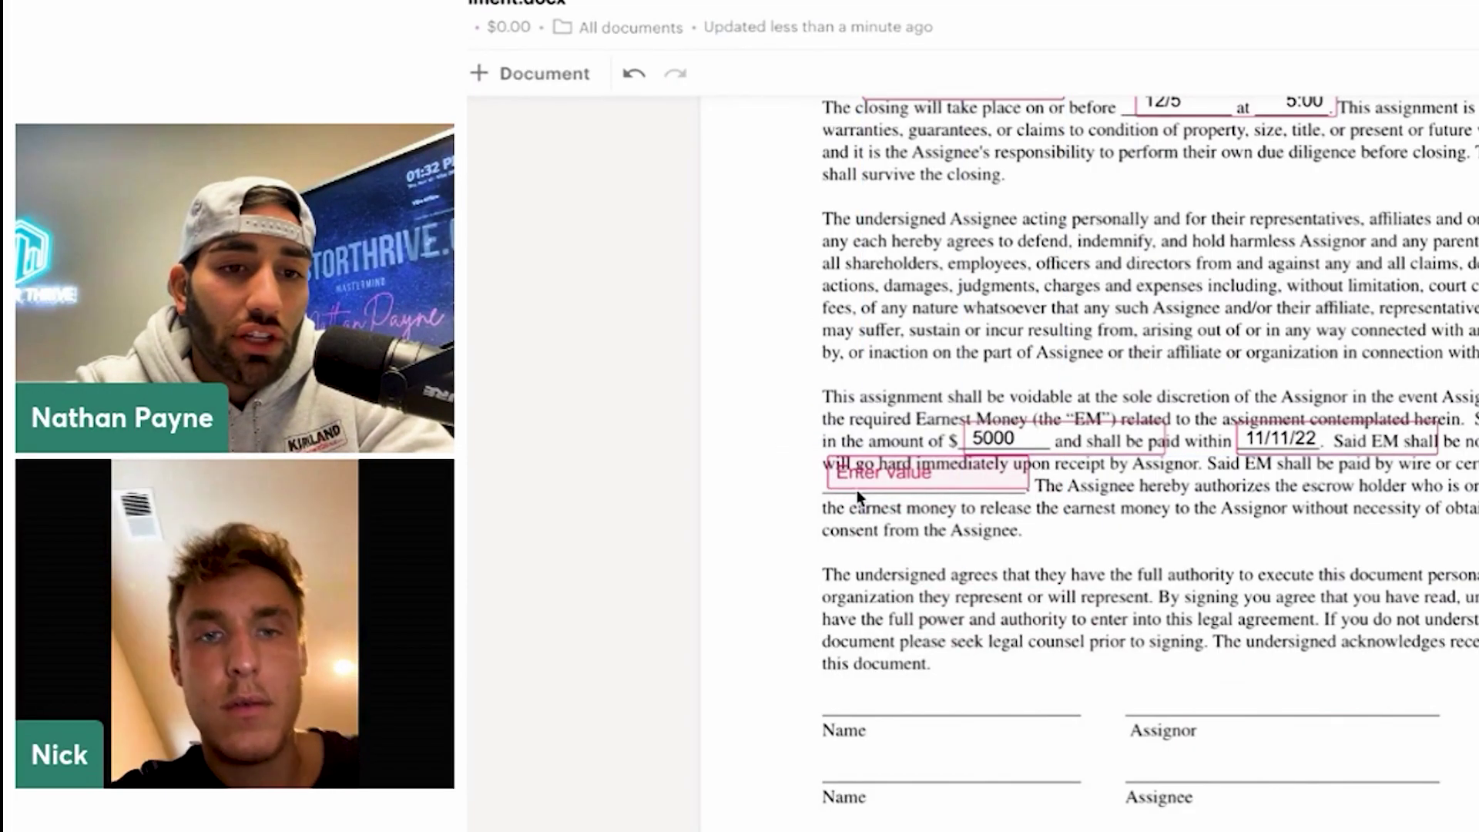
# Step: Enter Title Company as the escrow holder
pyautogui.click(863, 481)
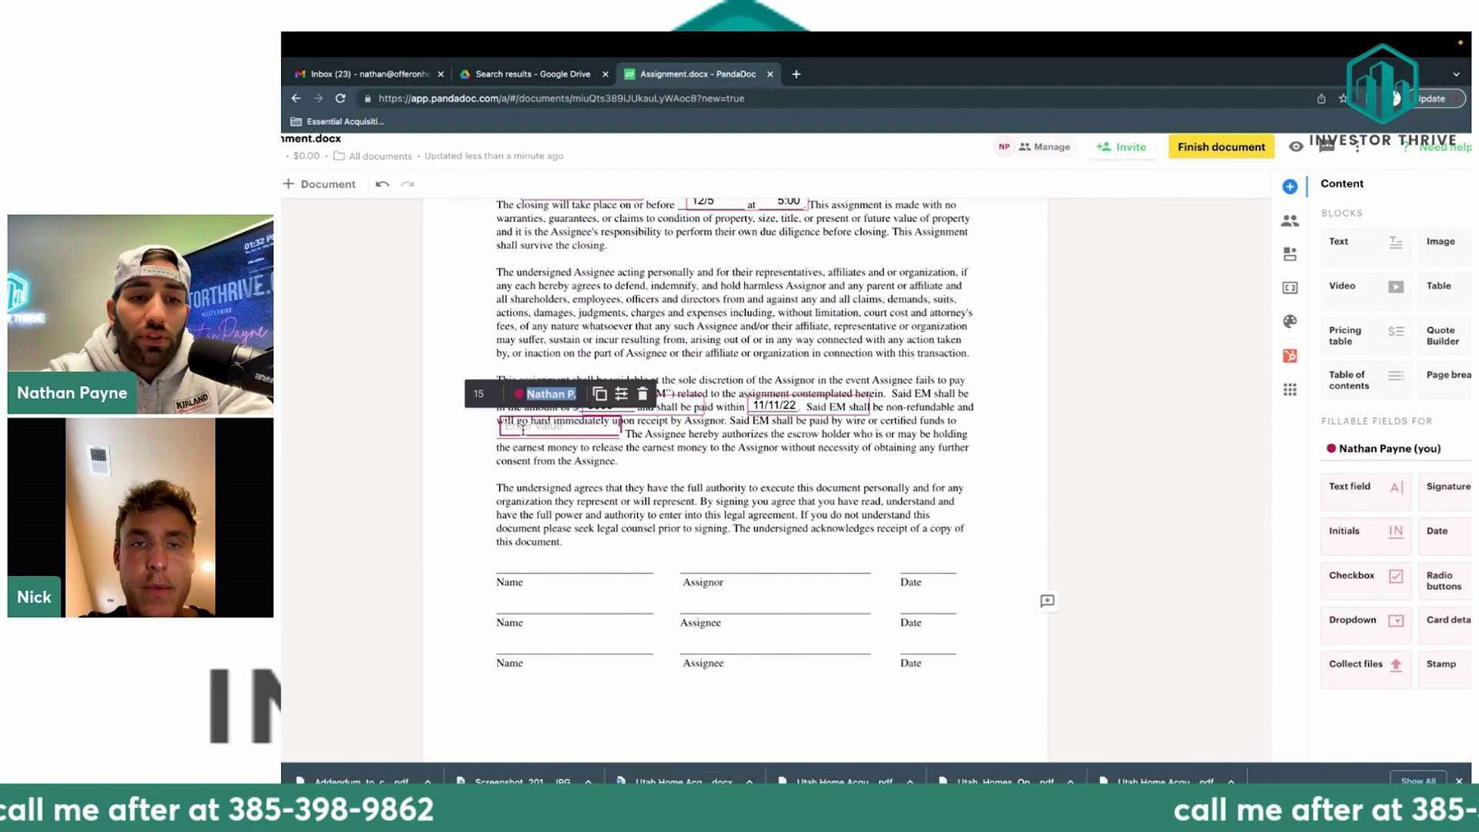
pyautogui.write('Title')
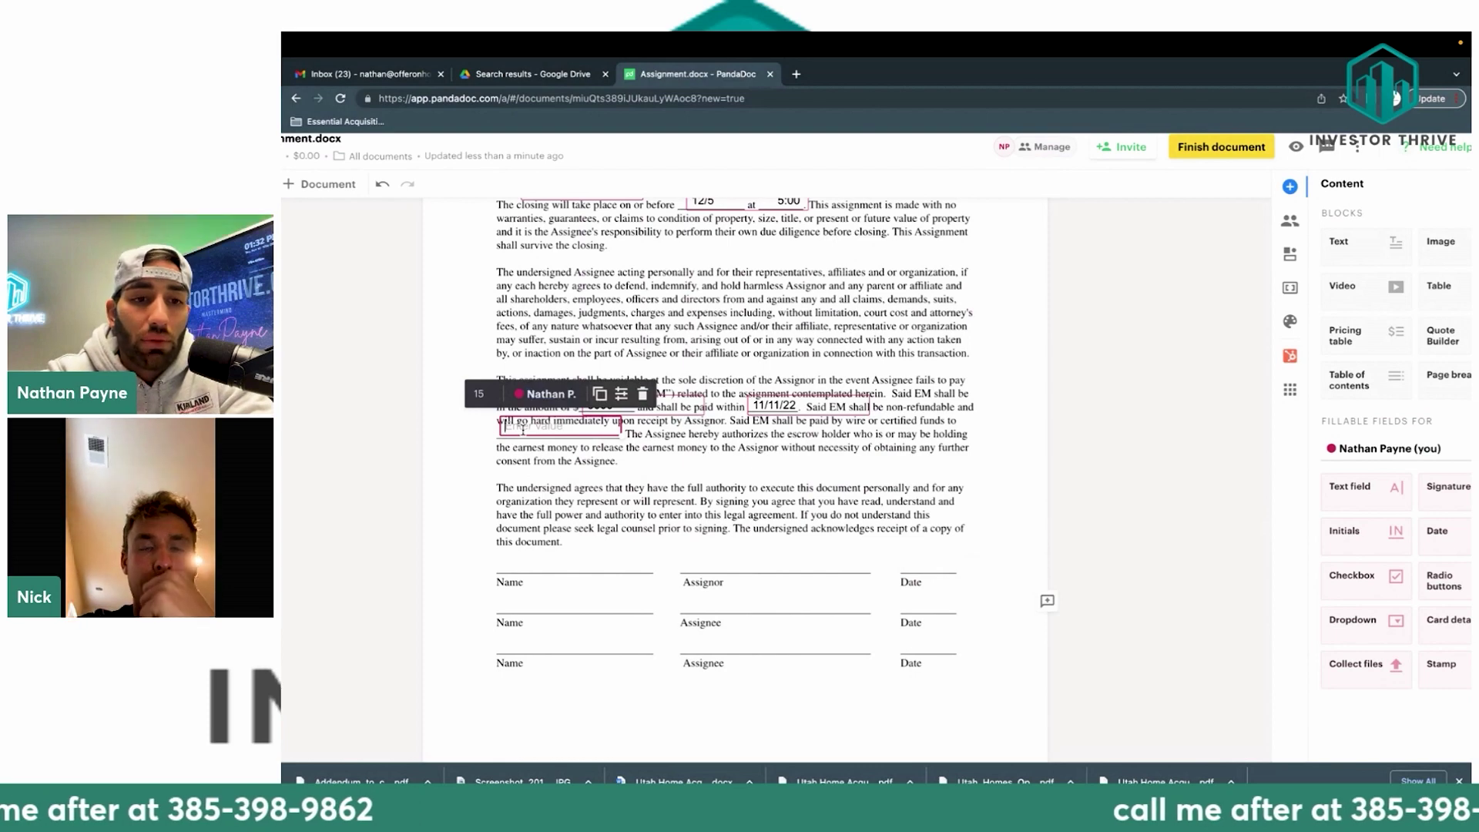
pyautogui.write(' Company')
pyautogui.click(1119, 549)
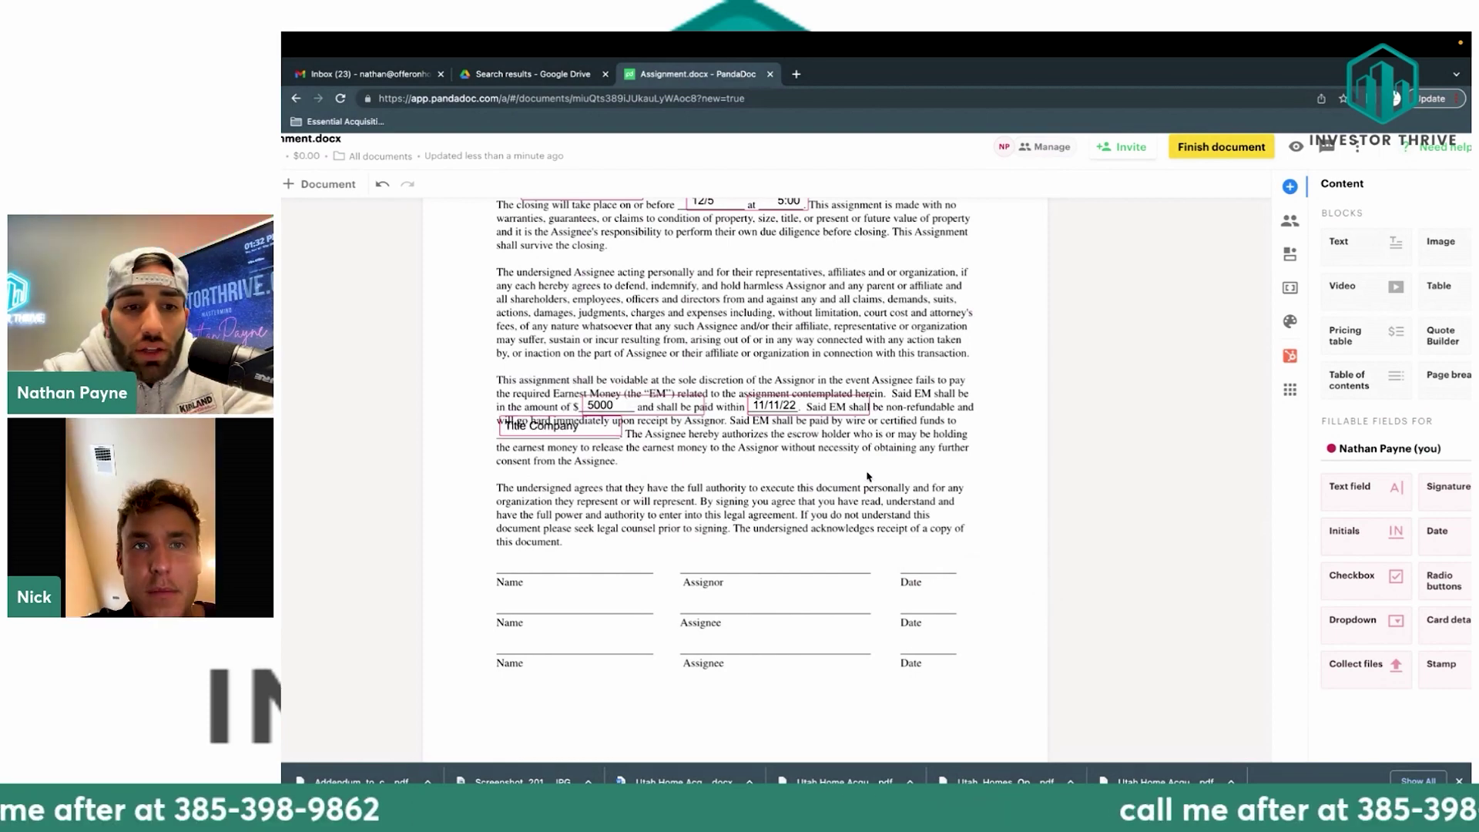
# Step: Place a signature field on the Assignor line and finish the assignor's name
pyautogui.moveTo(1448, 493)
pyautogui.mouseDown()
pyautogui.moveTo(500, 531)
pyautogui.moveTo(680, 525)
pyautogui.mouseUp()
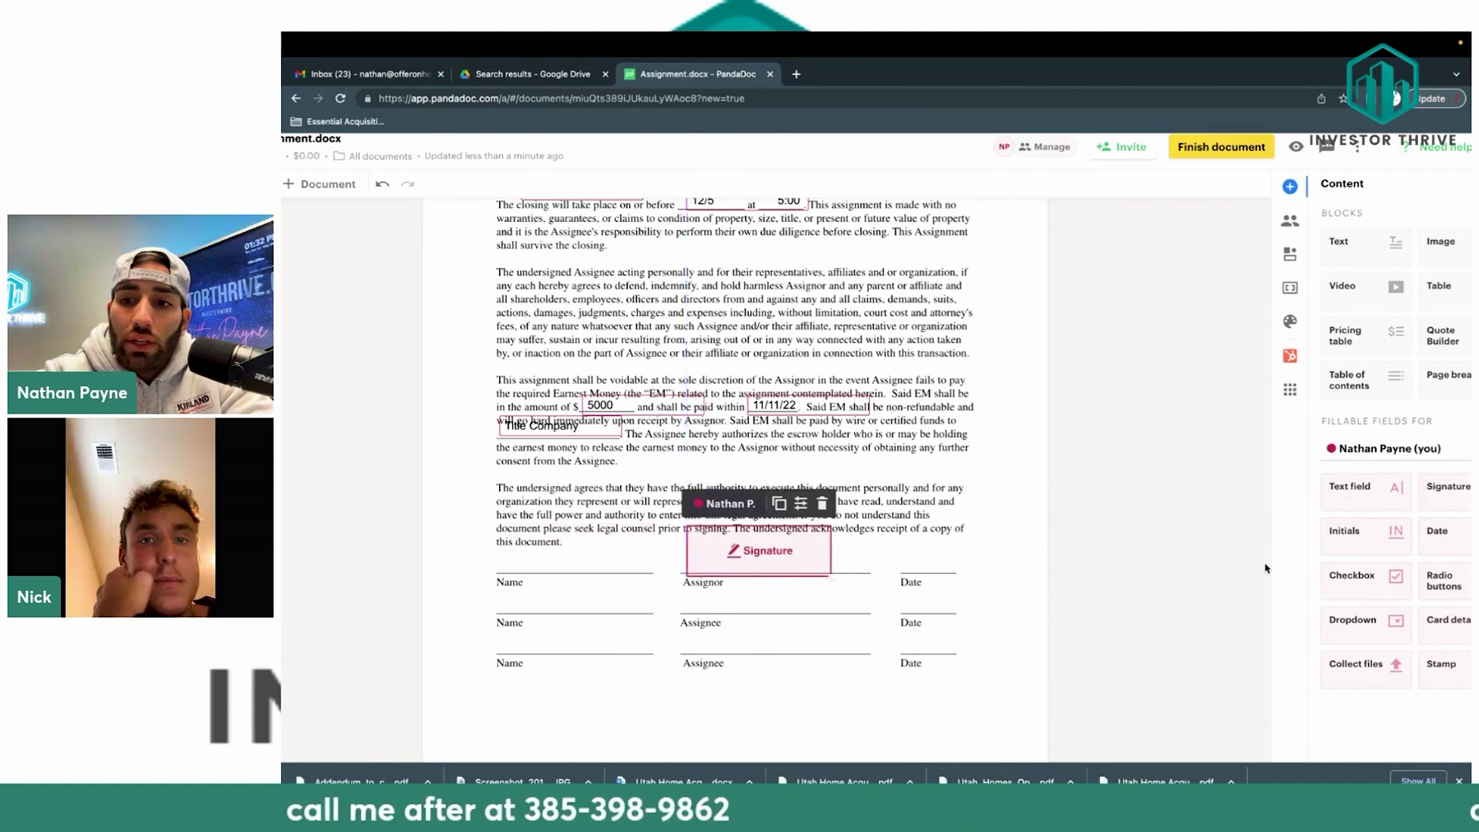
pyautogui.moveTo(1350, 486); pyautogui.dragTo(468, 572)
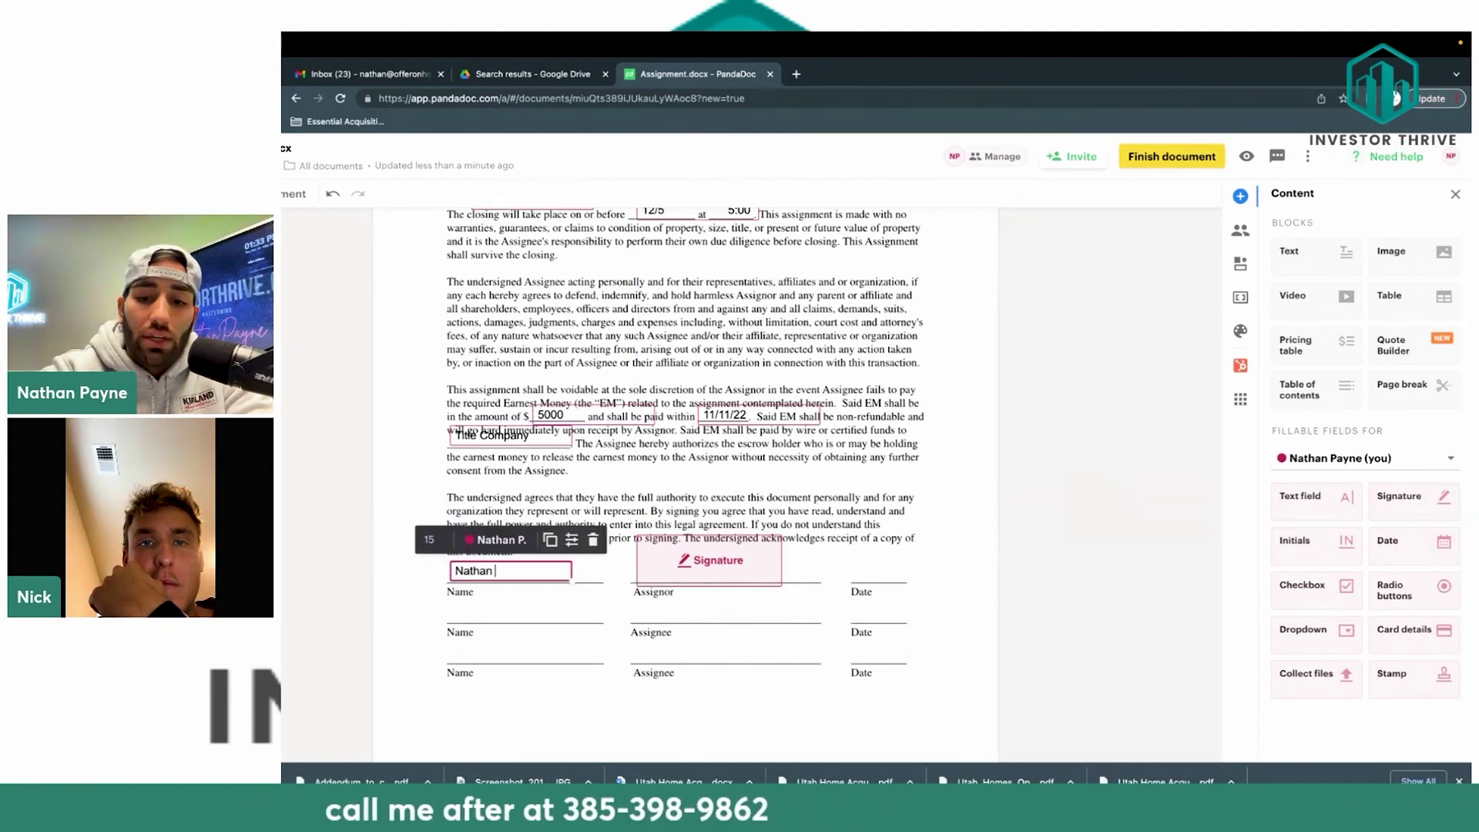
pyautogui.press('Escape')
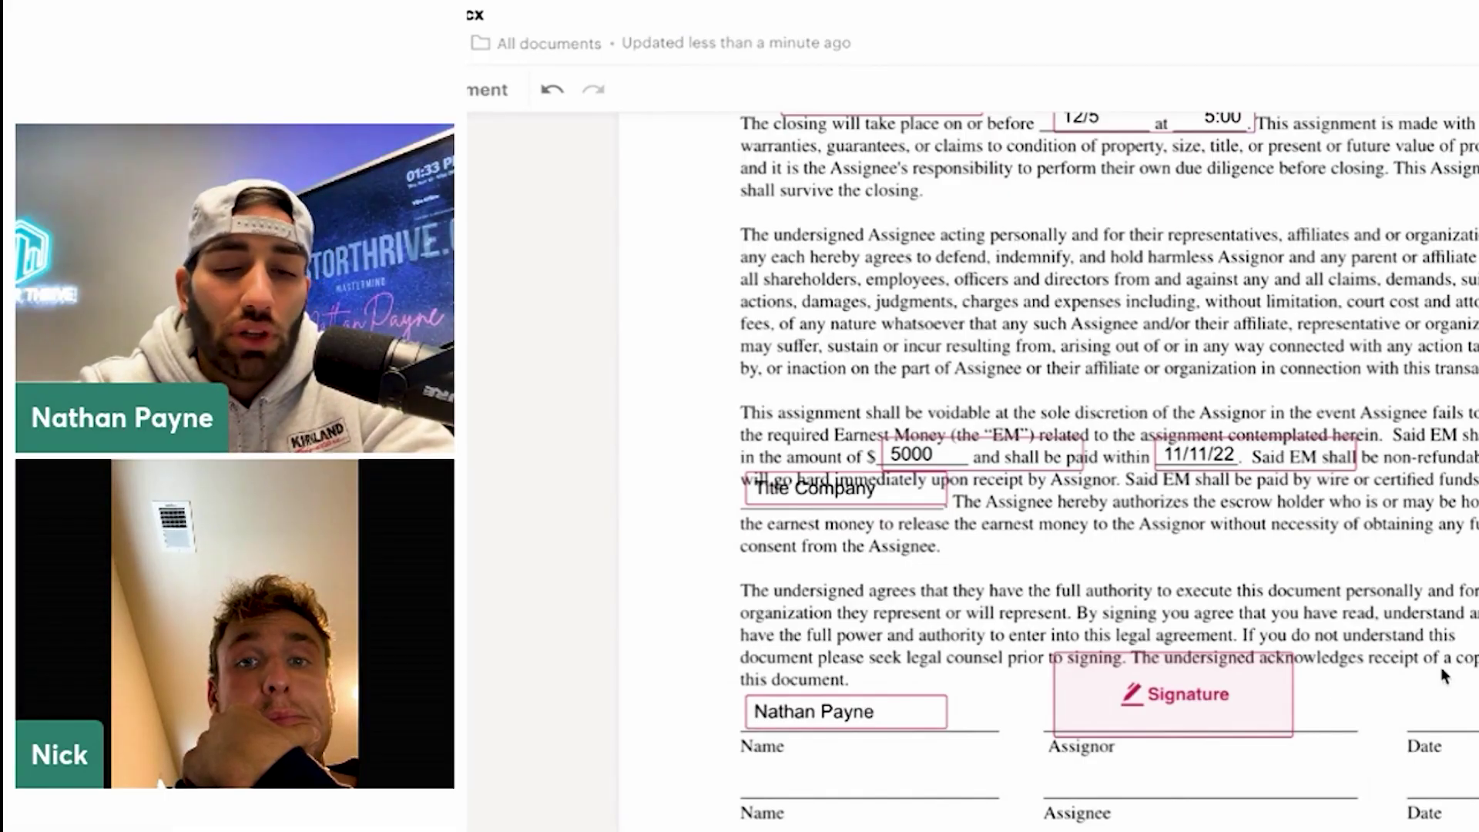
# Step: Nudge the 10/1/22 date field up onto the blank after 'dated' in the opening paragraph
pyautogui.scroll(1, 1445, 676)
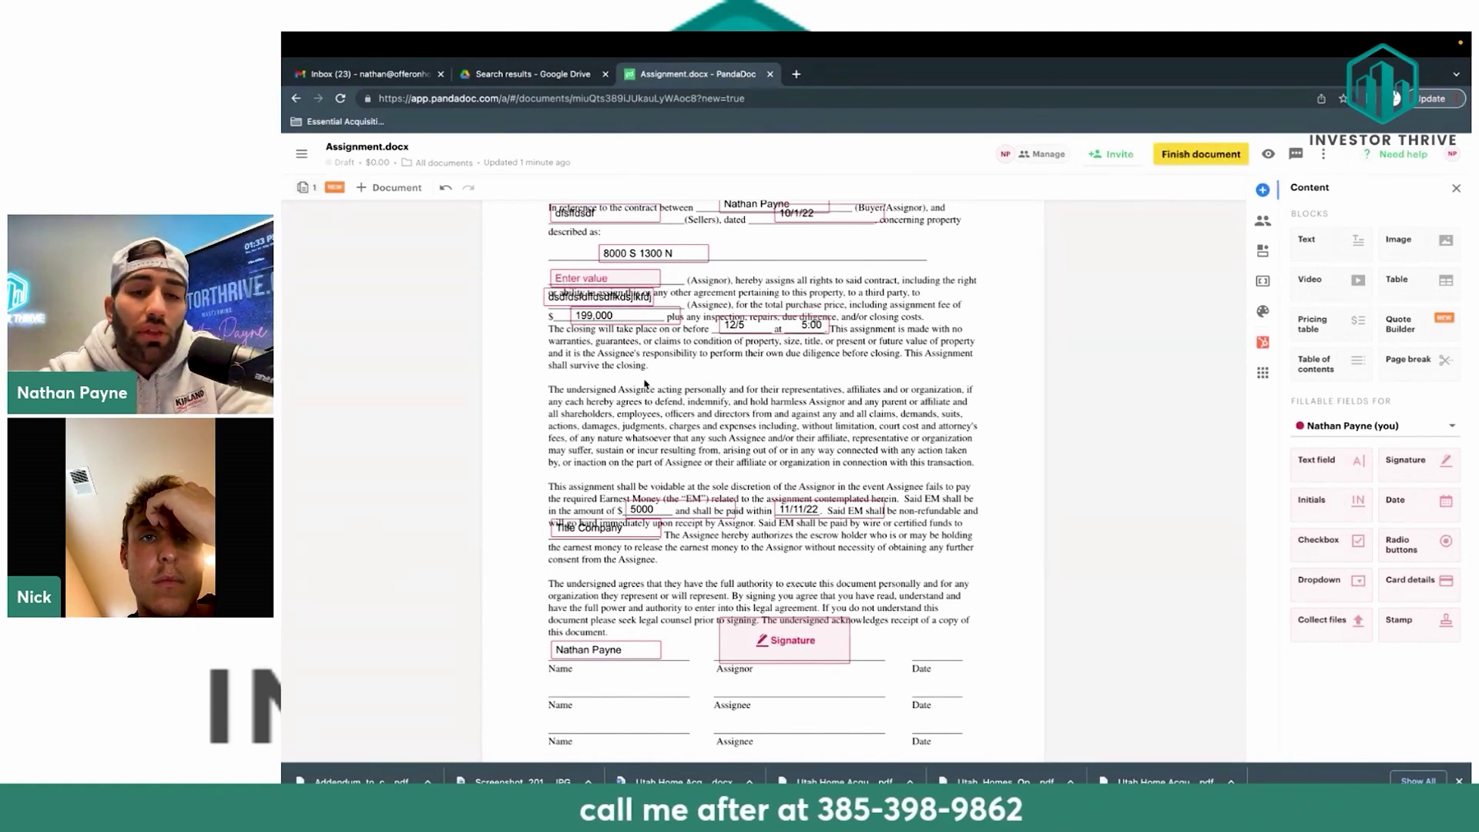
pyautogui.scroll(2, 646, 383)
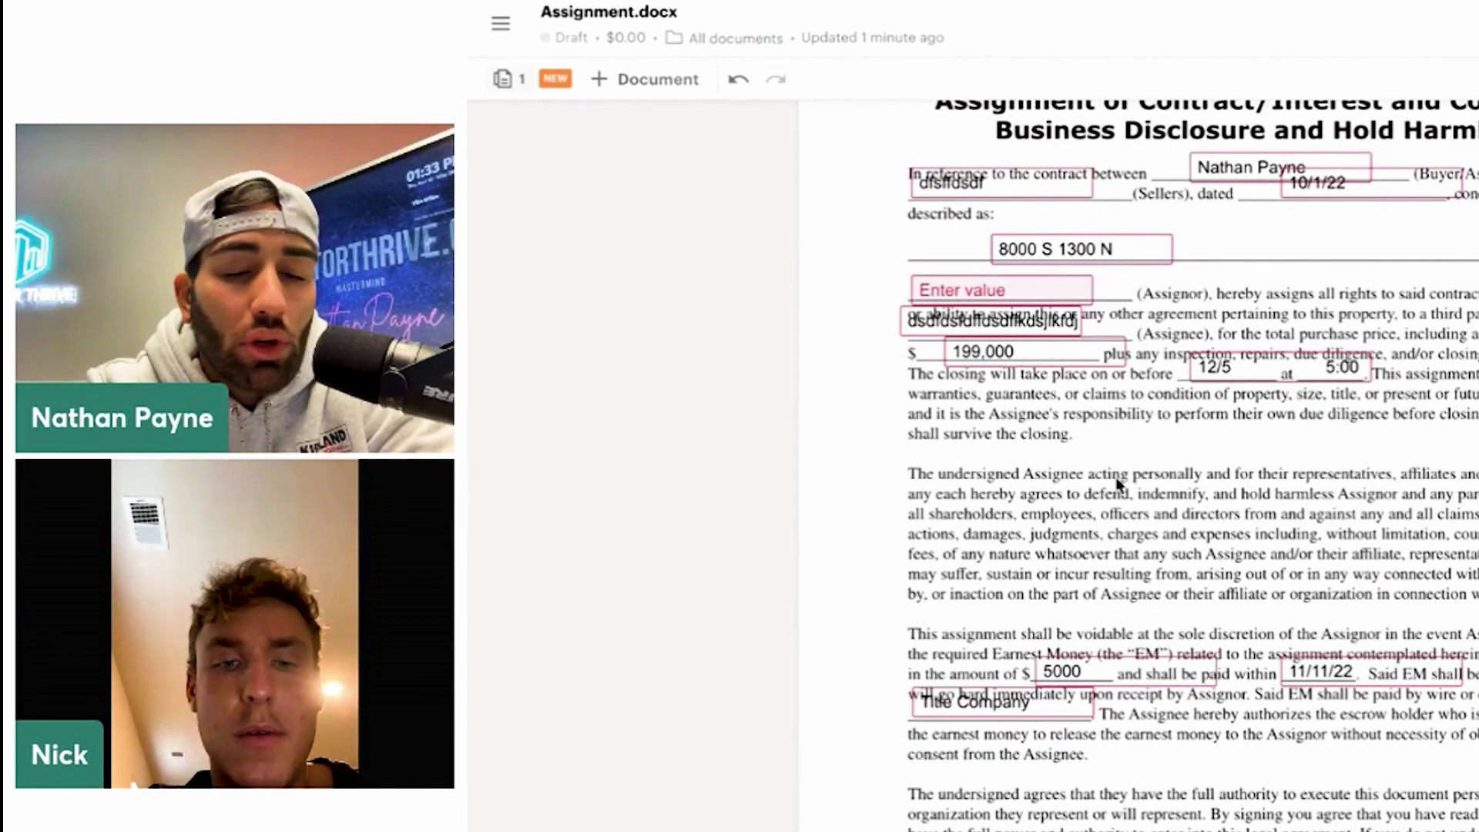
pyautogui.scroll(1, 1115, 477)
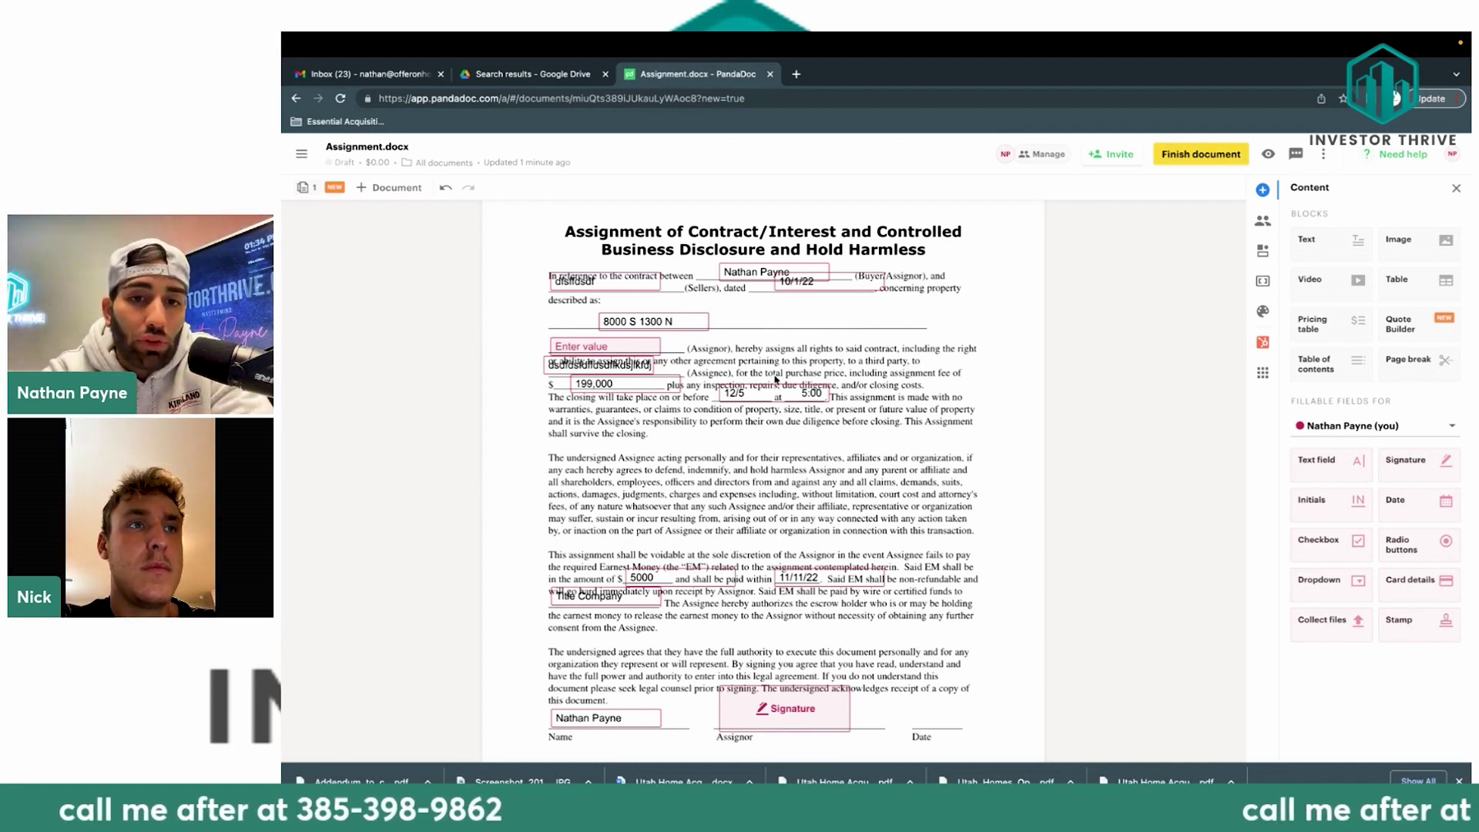
pyautogui.moveTo(810, 290); pyautogui.dragTo(810, 287)
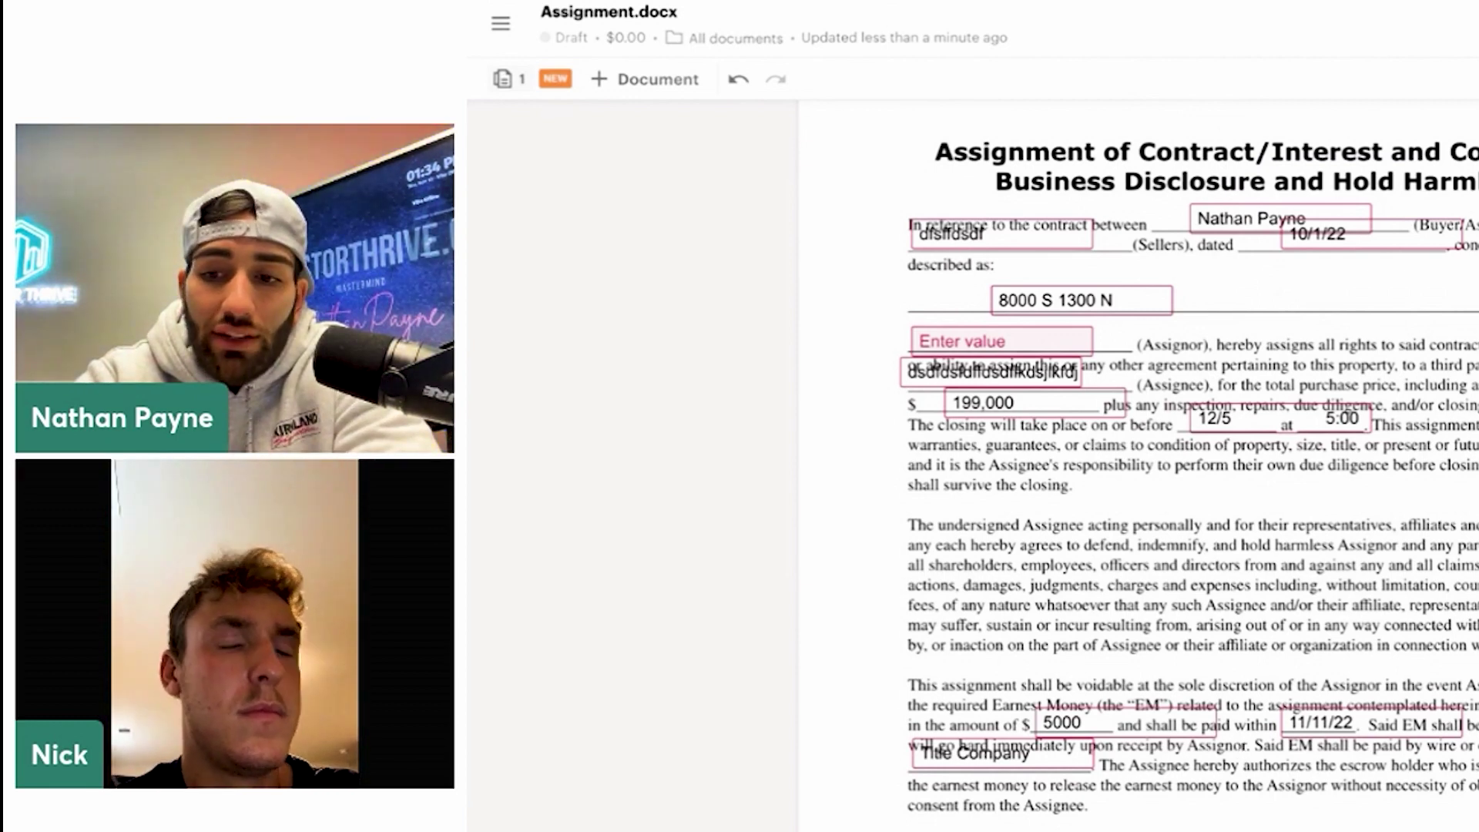
pyautogui.scroll(-2, 1315, 768)
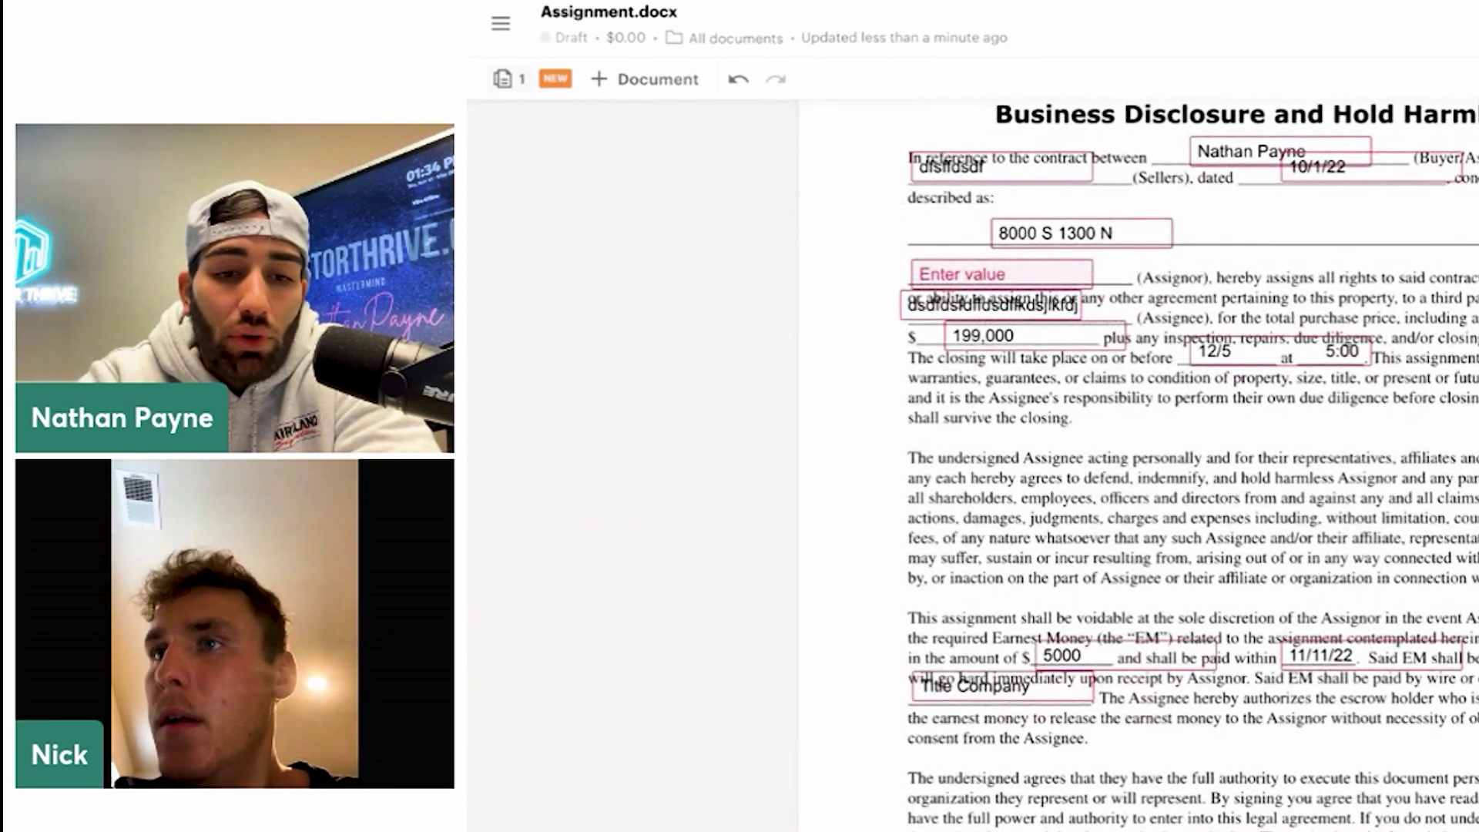